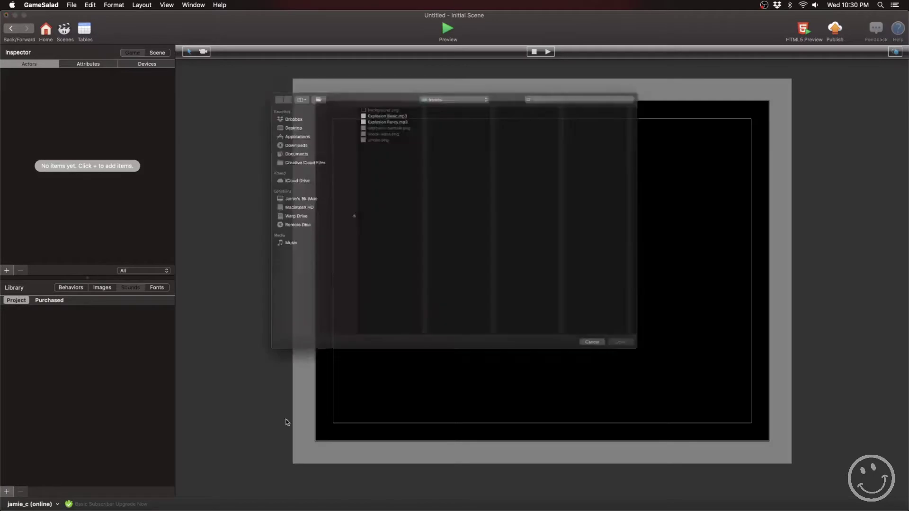
Import Explosion Basic.mp3 and Explosion Fancy.mp3 from the Assets folder, bringing both in as sounds.
left_click(367, 83)
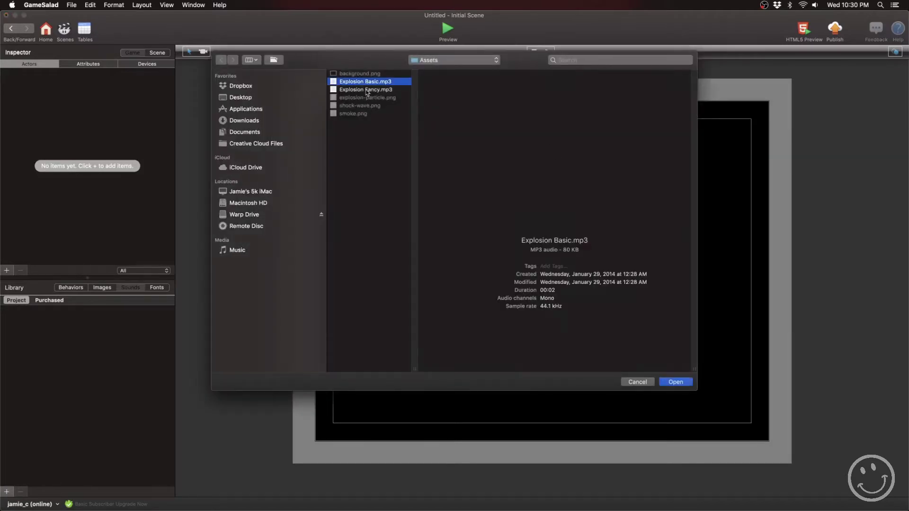
left_click(367, 90, "shift")
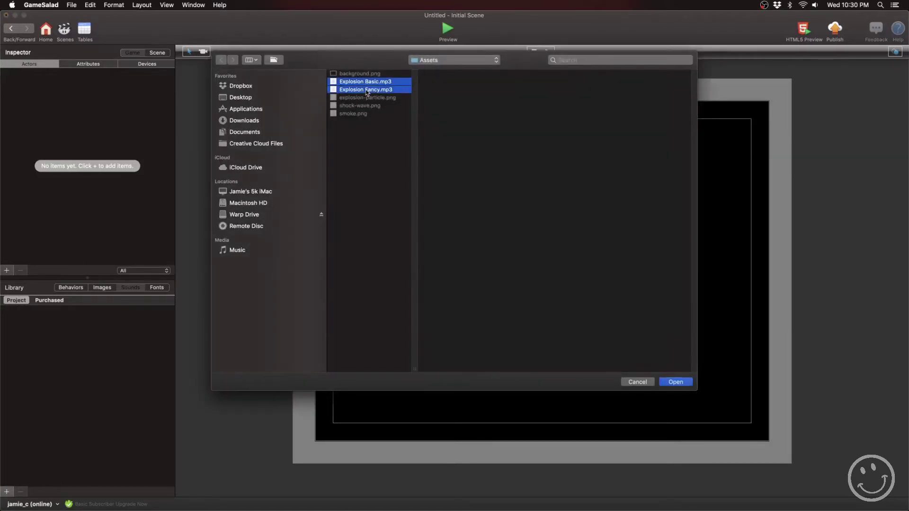
left_click(668, 382)
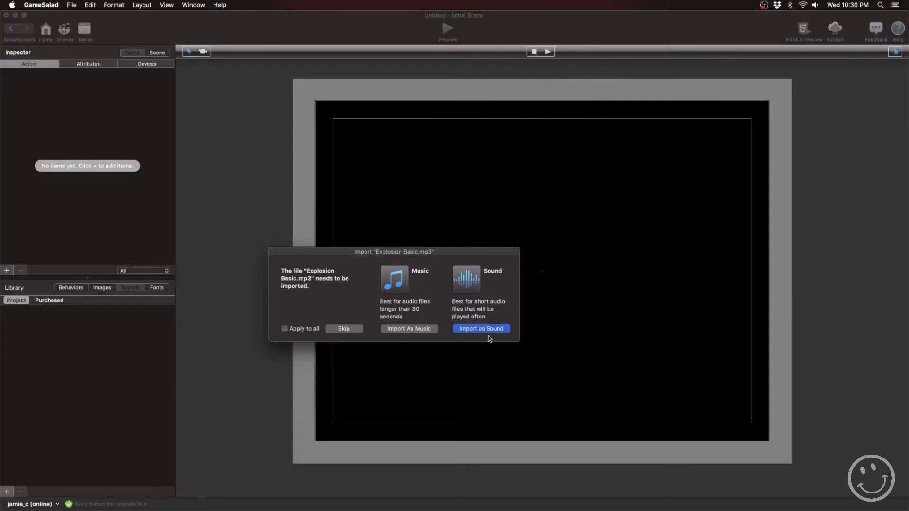
left_click(479, 330)
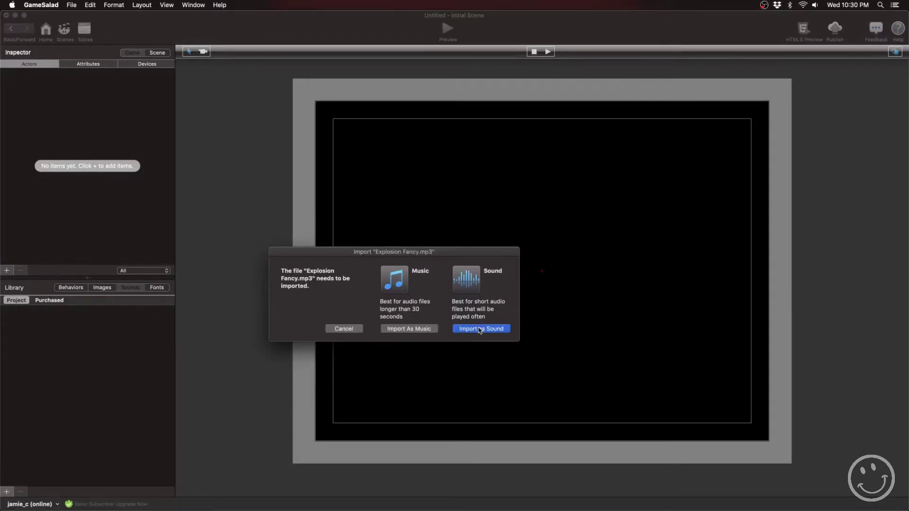
left_click(479, 330)
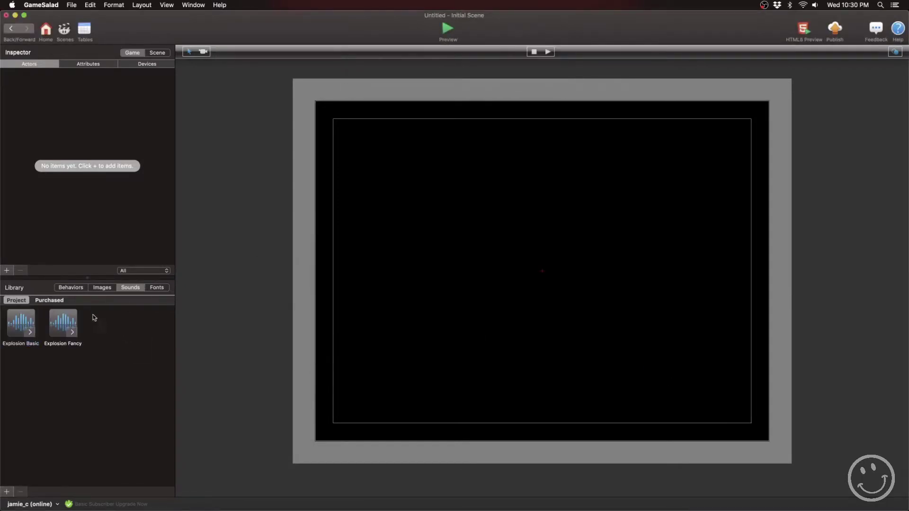
Import background.png from the Assets folder into the project's image library.
left_click(94, 289)
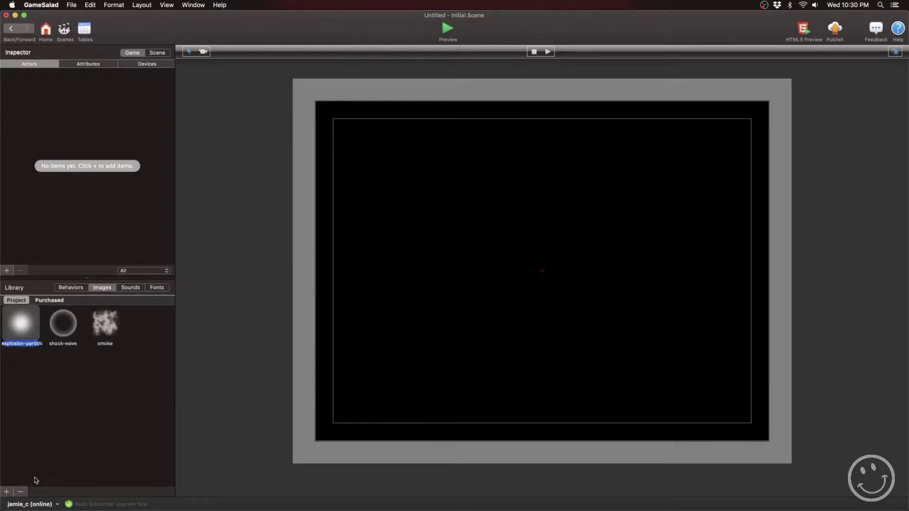
left_click(7, 493)
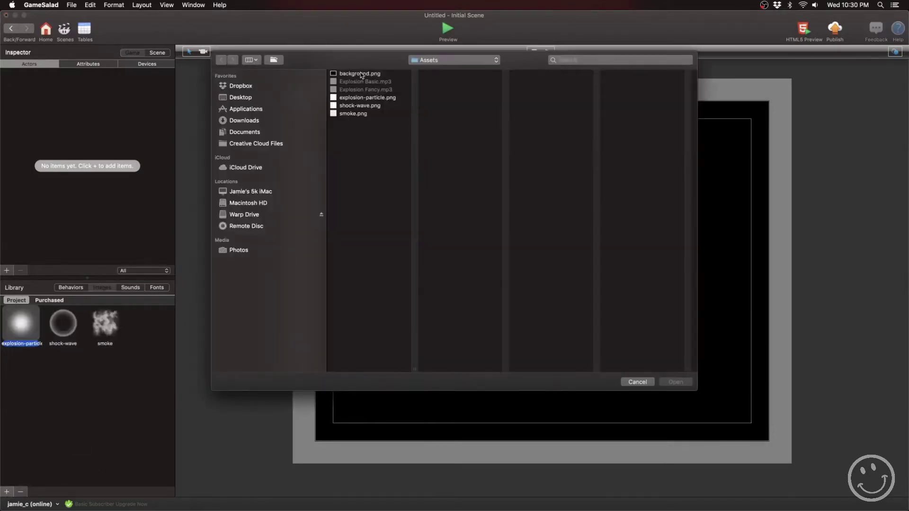
left_click(361, 74)
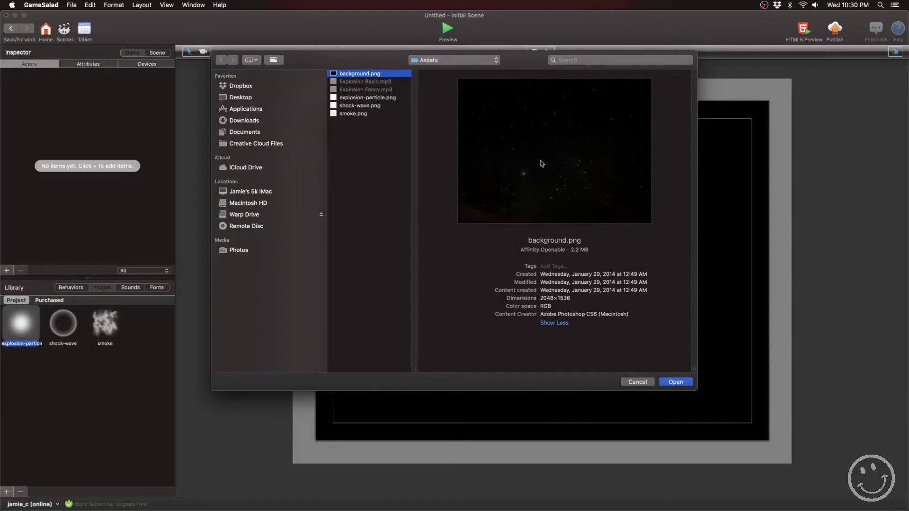
left_click(675, 383)
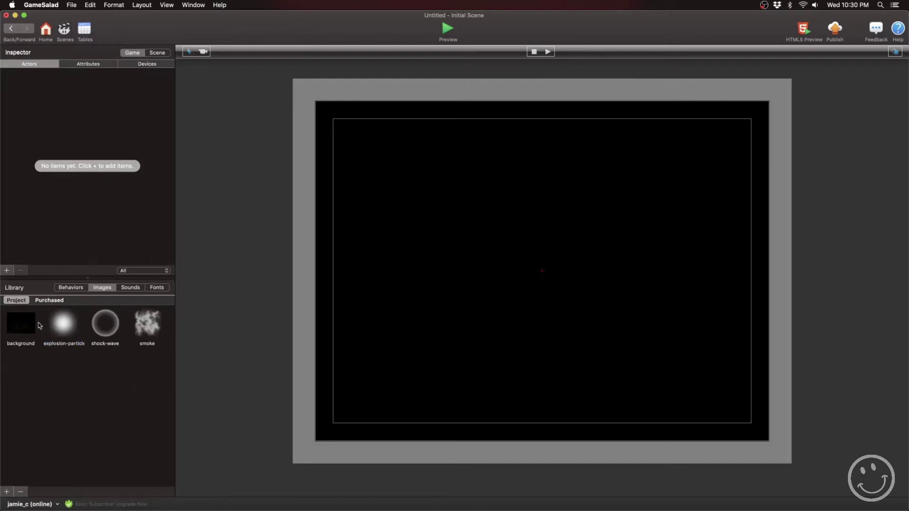
Place the background image in the scene as an actor that fills the camera area.
left_click(20, 327)
left_click_drag(20, 328, 468, 307)
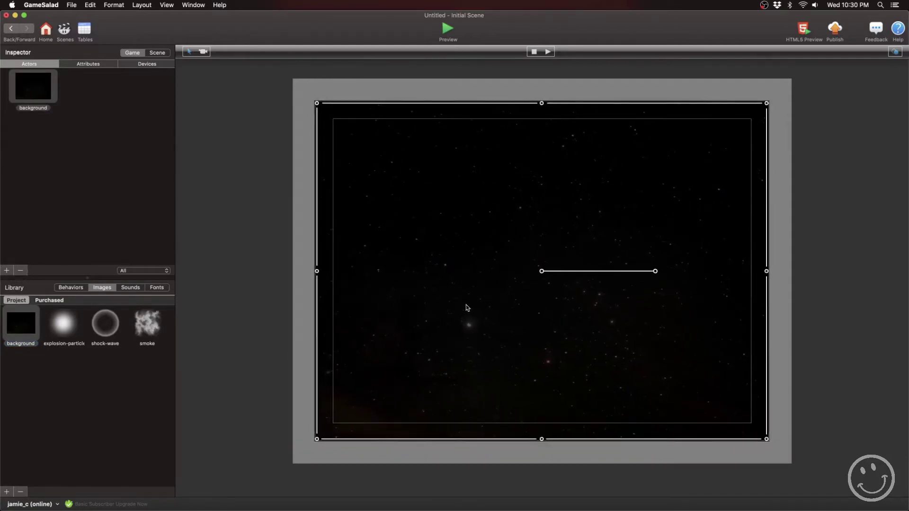
left_click(307, 247)
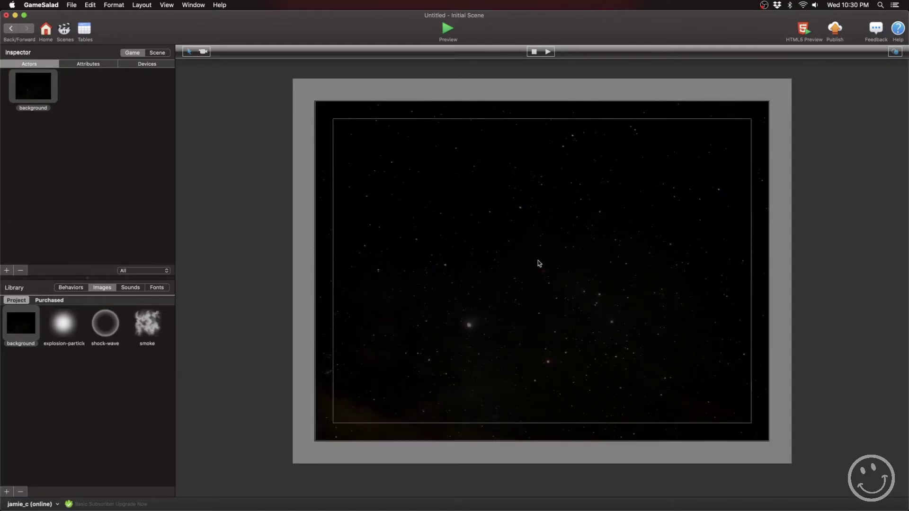
left_click(125, 124)
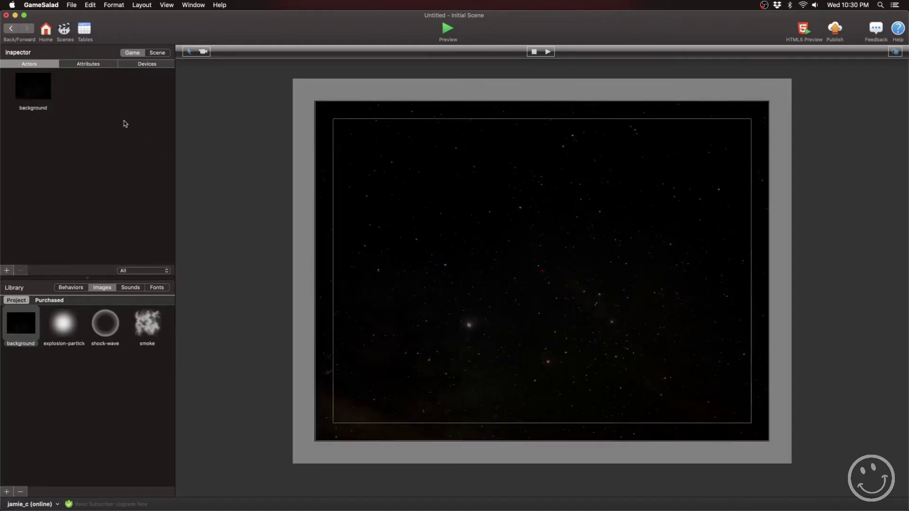
Create a new actor and name it Basic Explosion.
left_click(7, 271)
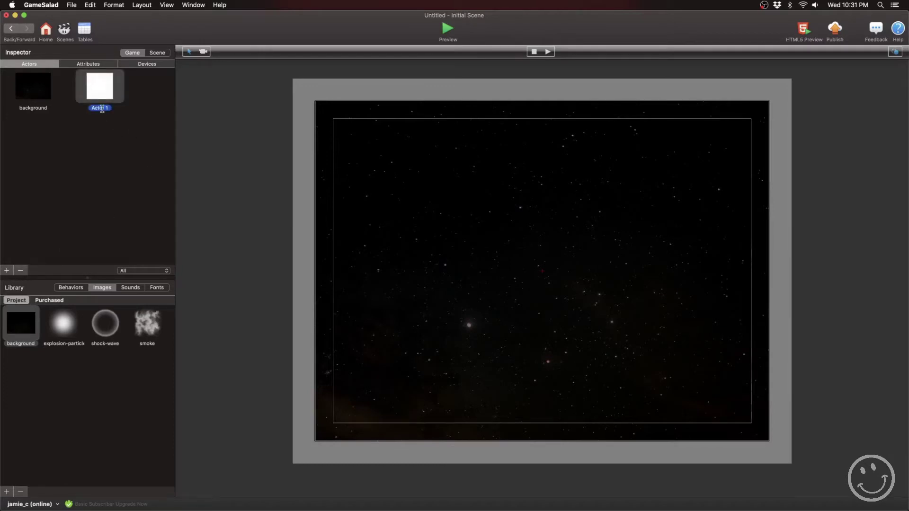
double_click(102, 108)
key("BackSpace")
key("super+a")
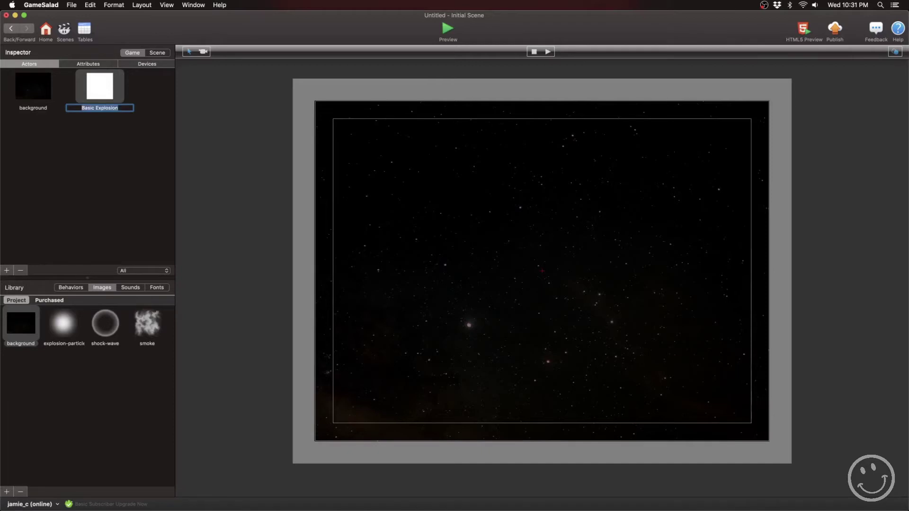
left_click(118, 128)
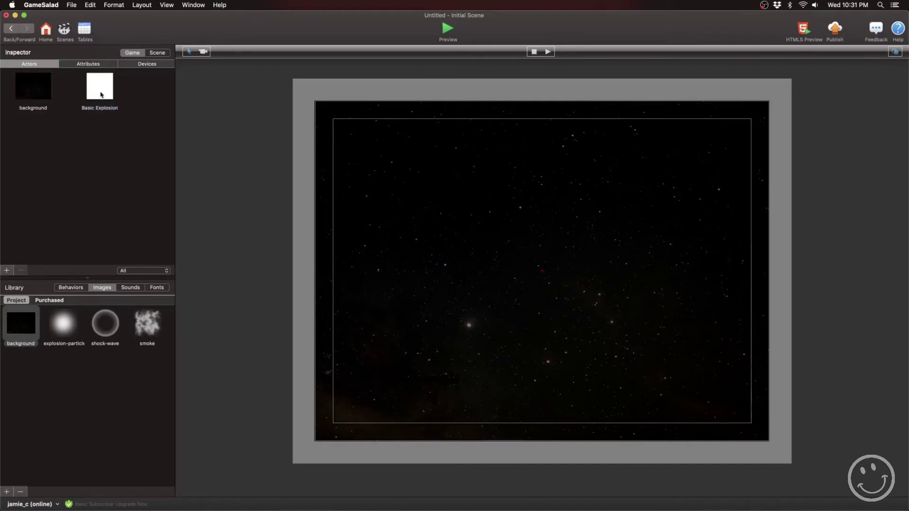
Make the Basic Explosion actor invisible by setting its color alpha to 0.
double_click(101, 95)
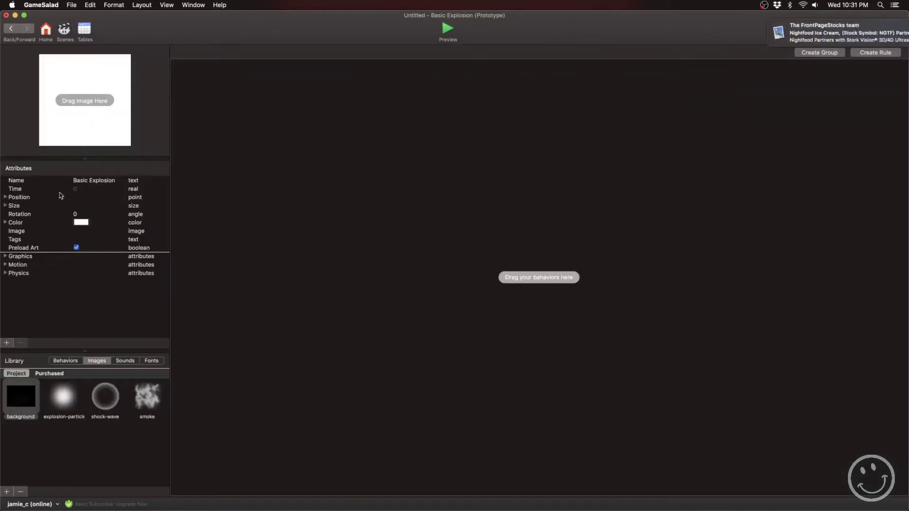
left_click(5, 223)
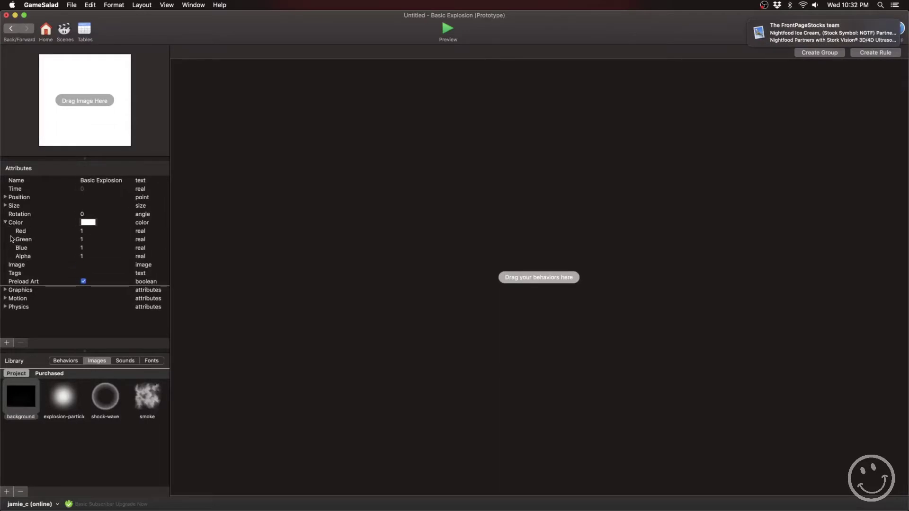
left_click(83, 259)
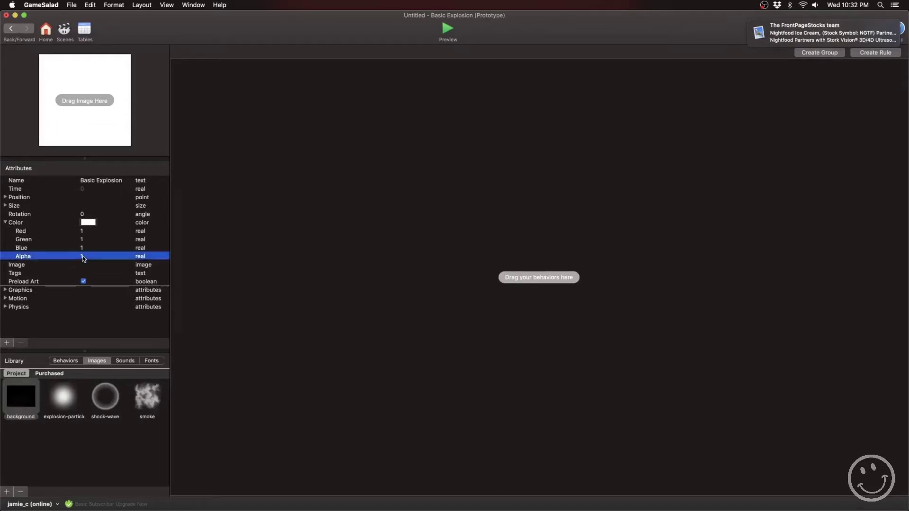
left_click(91, 256)
type("0")
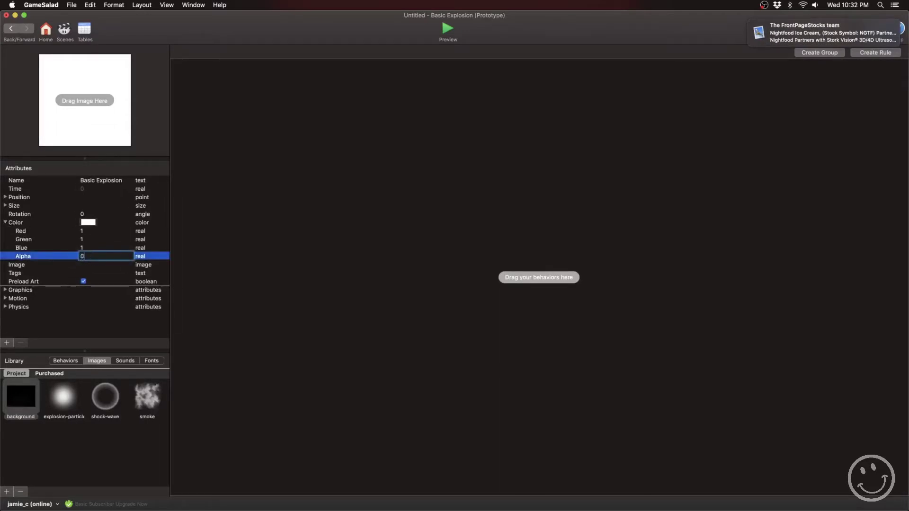
key("Return")
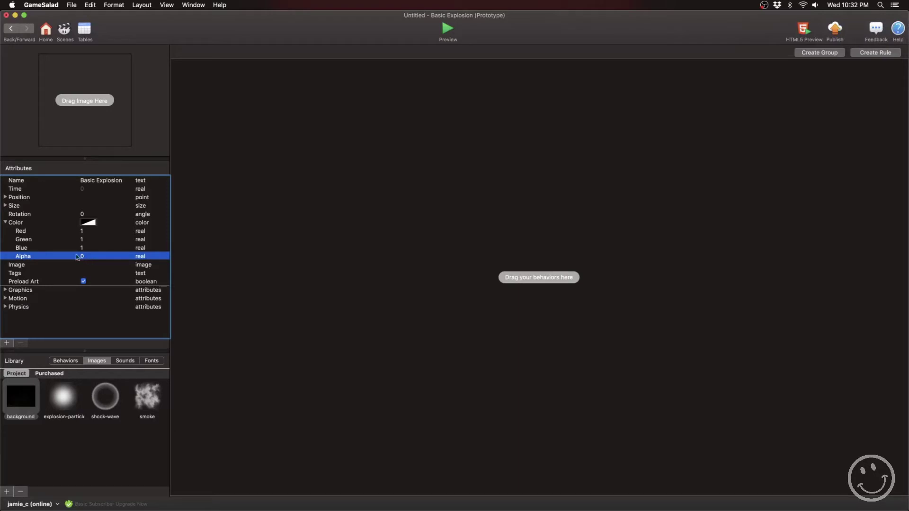
left_click(19, 224)
Add a Particles behavior to the Basic Explosion actor.
left_click(64, 362)
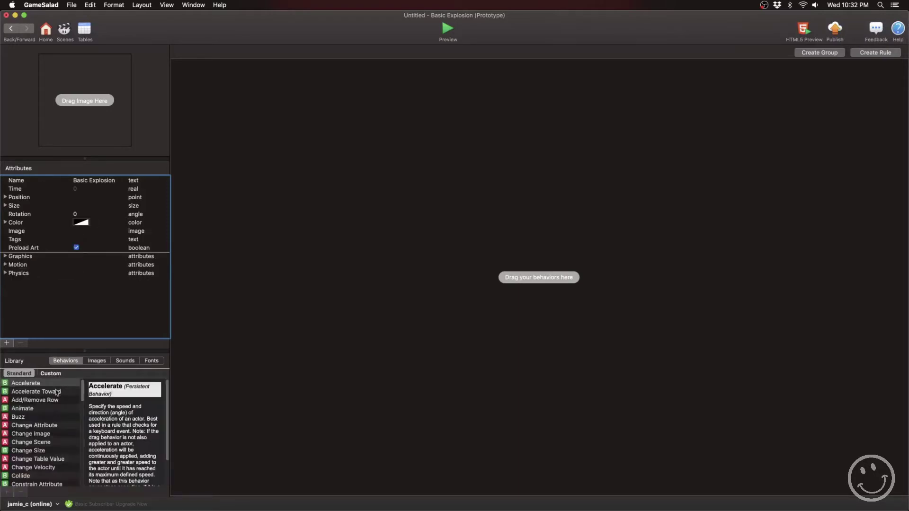
scroll(53, 417, "down", 3)
scroll(54, 417, "down", 15)
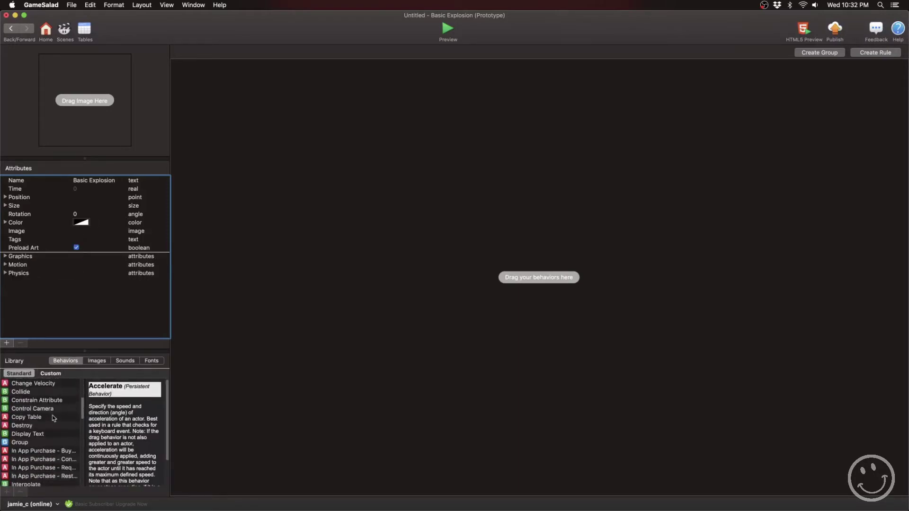
scroll(53, 418, "down", 5)
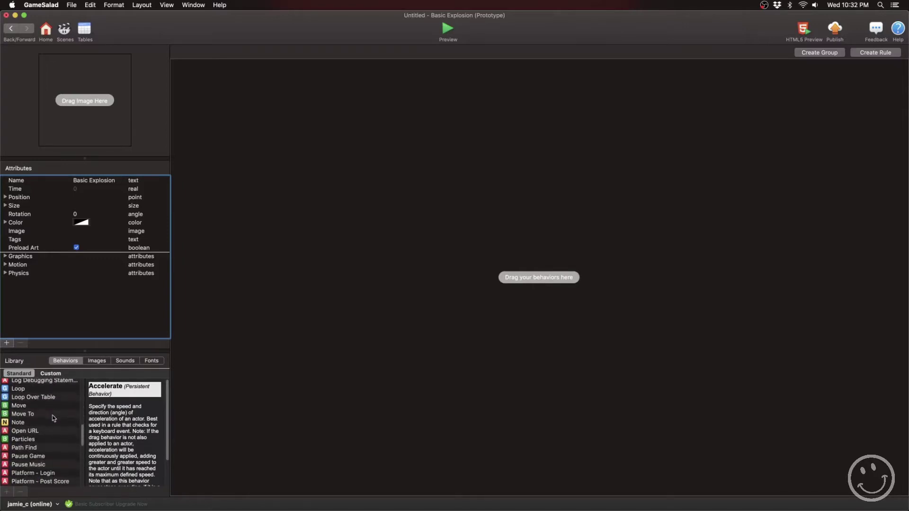
scroll(53, 418, "up", 2)
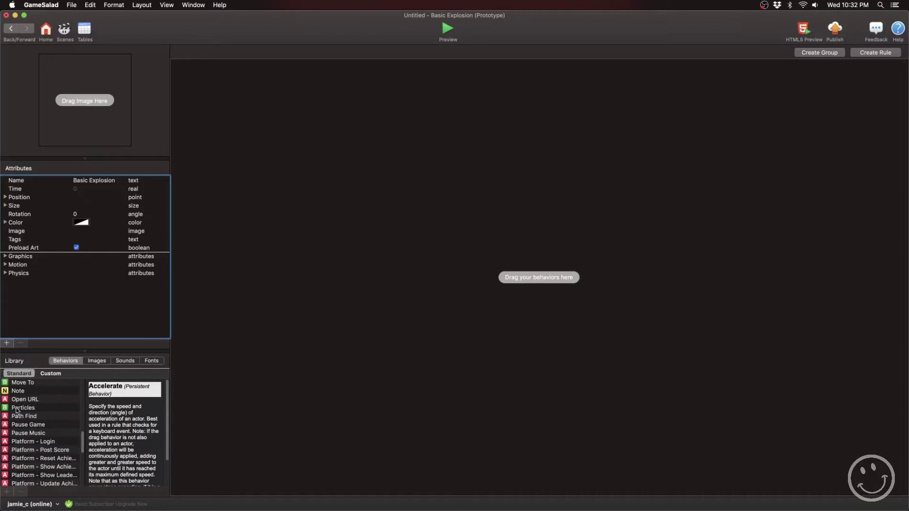
left_click_drag(6, 409, 312, 272)
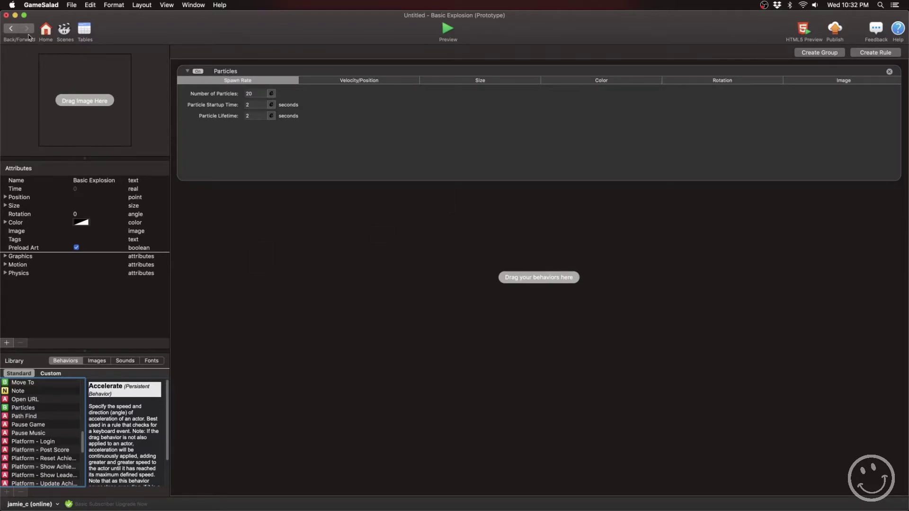
Place the Basic Explosion actor in the Initial Scene and stretch it to cover the whole scene.
left_click(13, 29)
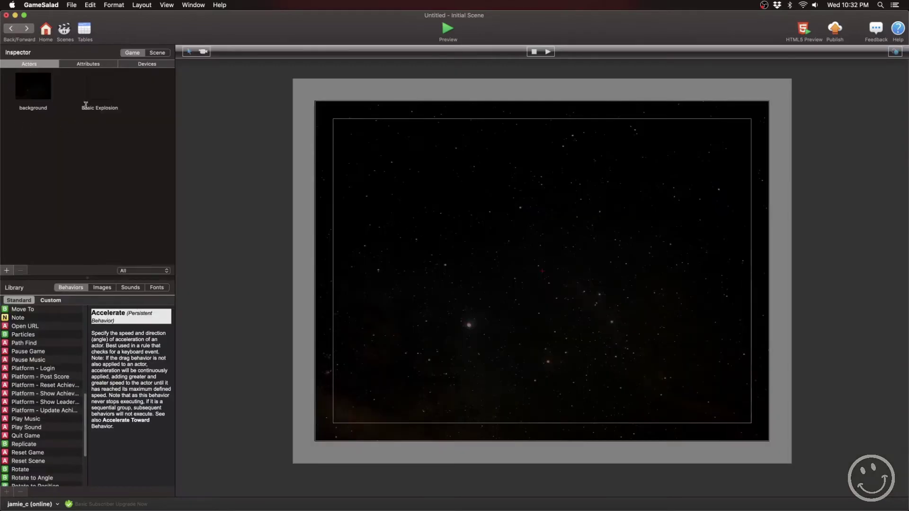
left_click(105, 93)
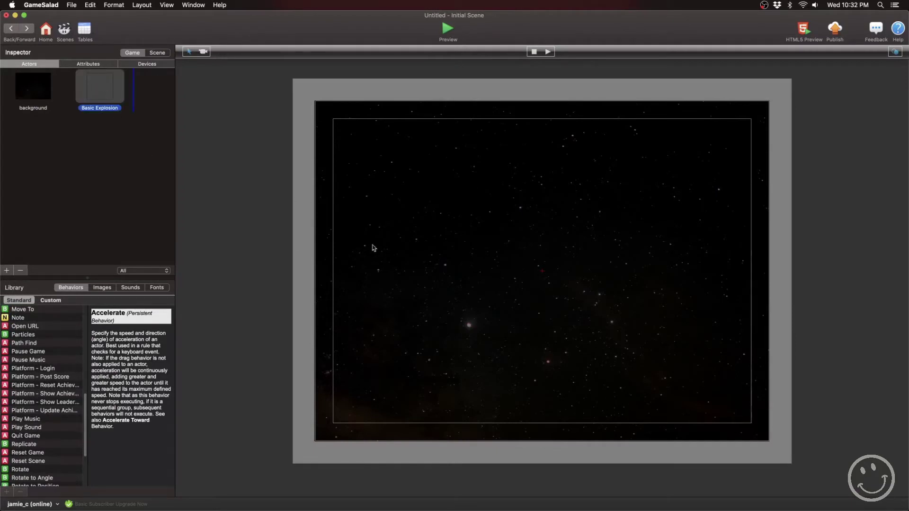
left_click(428, 259)
left_click(427, 259)
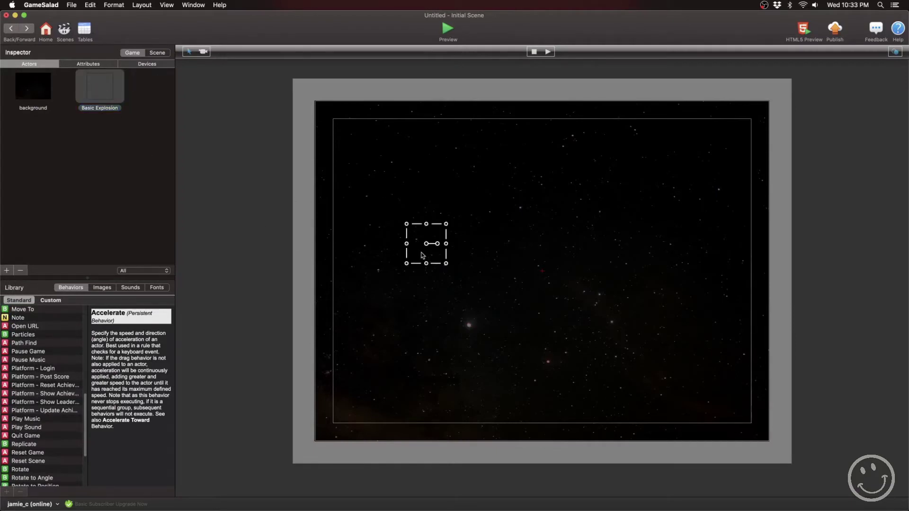
left_click_drag(423, 256, 770, 442)
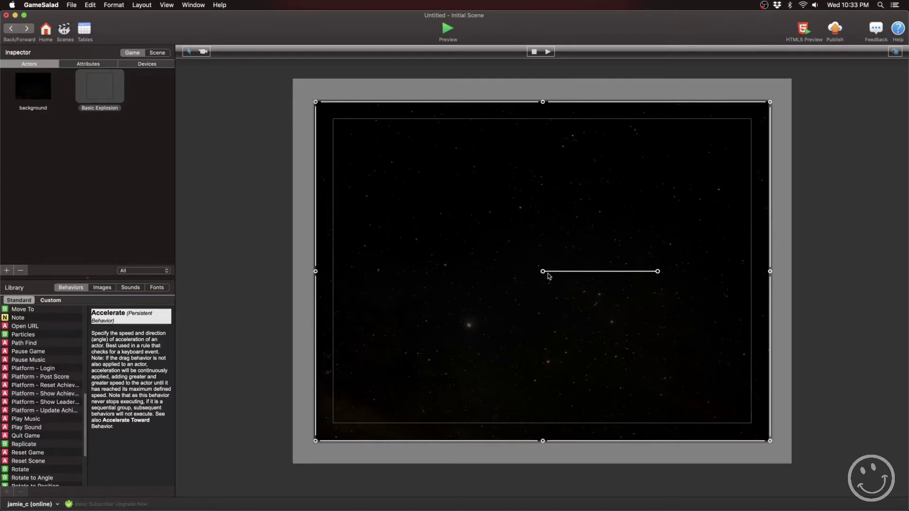
Preview the scene to check the default particle effect, and return to the scene editor.
left_click(477, 91)
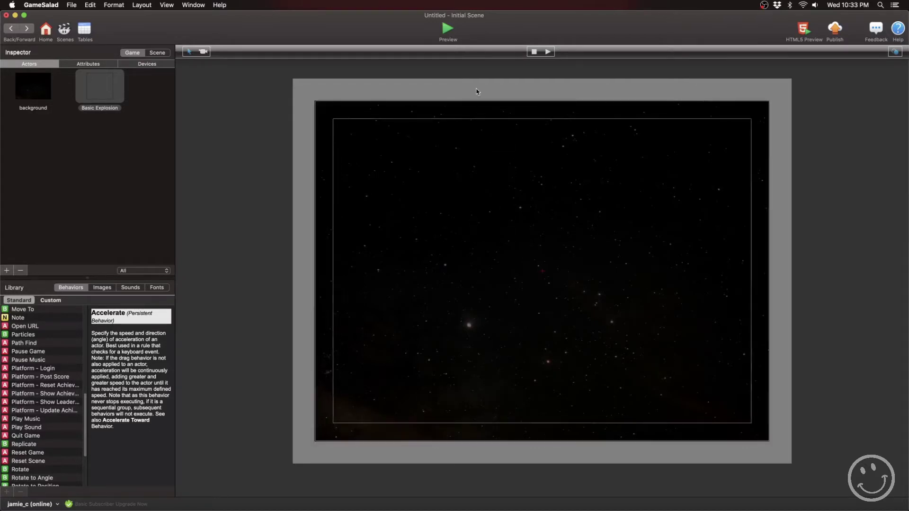
left_click(446, 29)
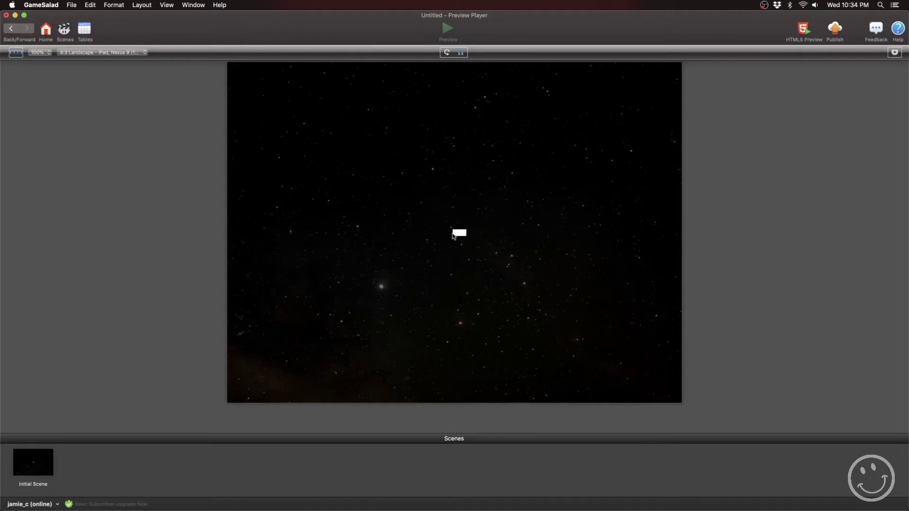
left_click(18, 32)
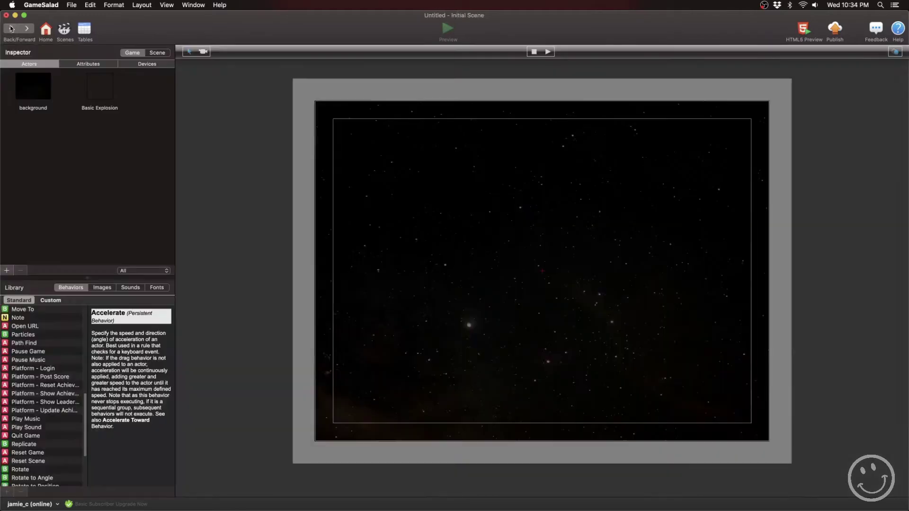
Open the Basic Explosion actor and review the Particles behavior's spawn rate, velocity, size, color, rotation and image settings.
double_click(96, 95)
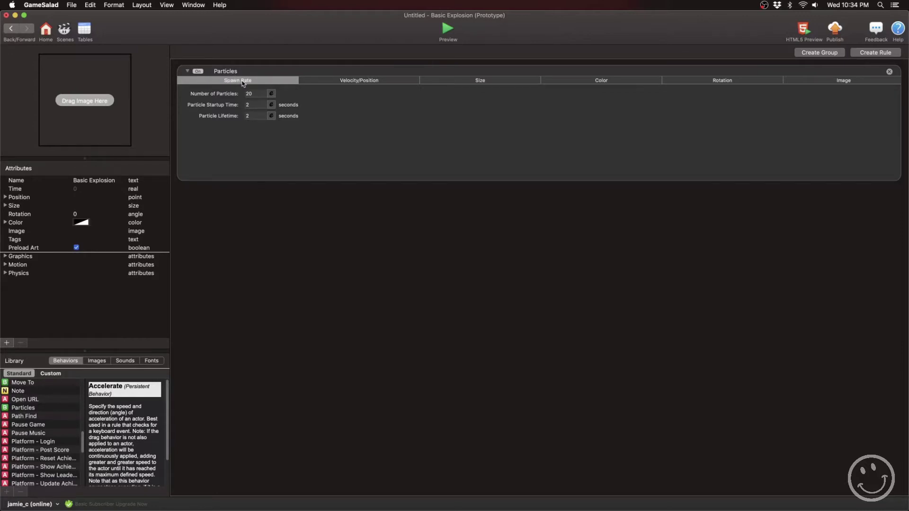
left_click(370, 82)
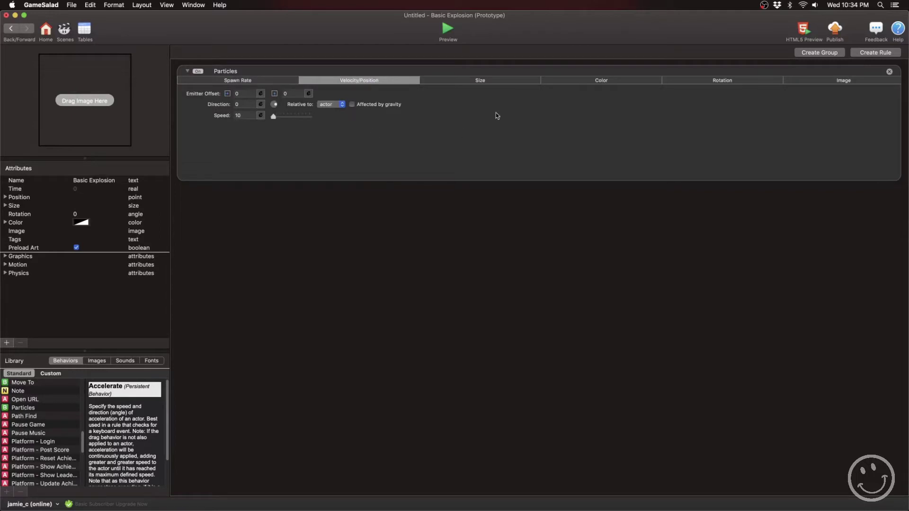
left_click(489, 84)
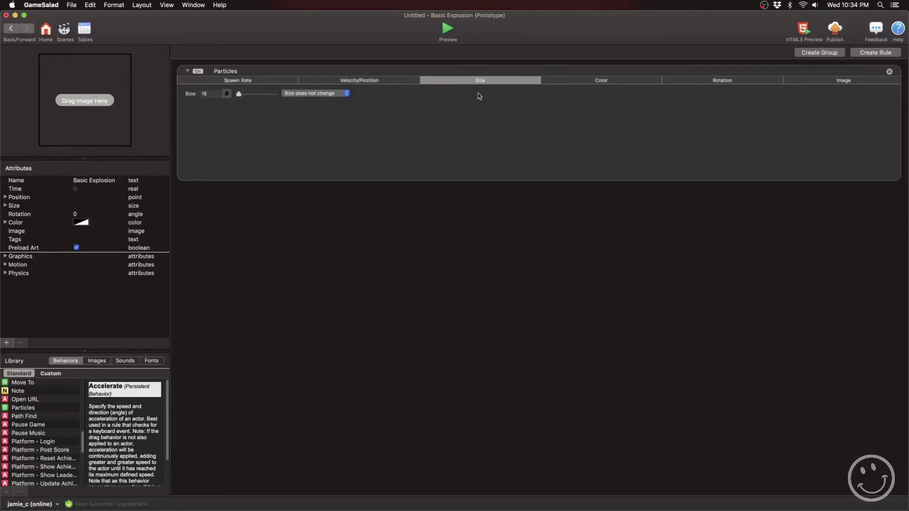
left_click(600, 82)
left_click(712, 83)
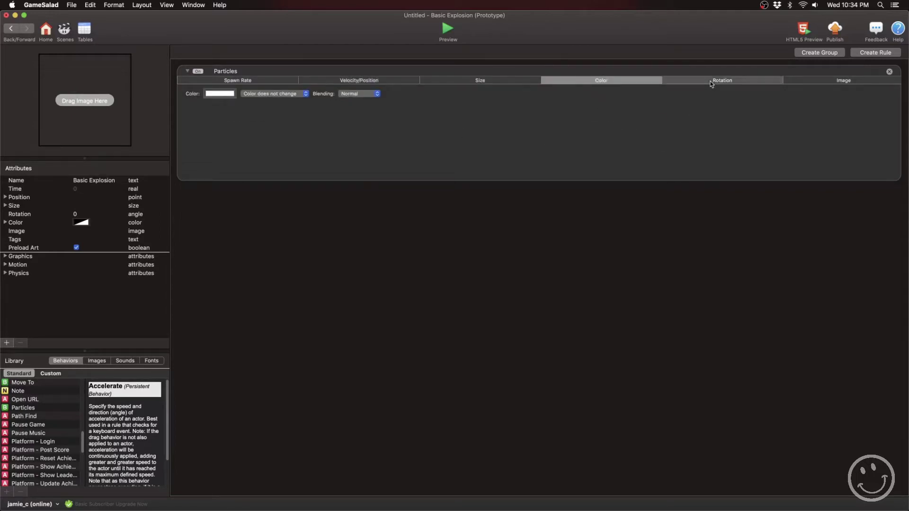
left_click(809, 83)
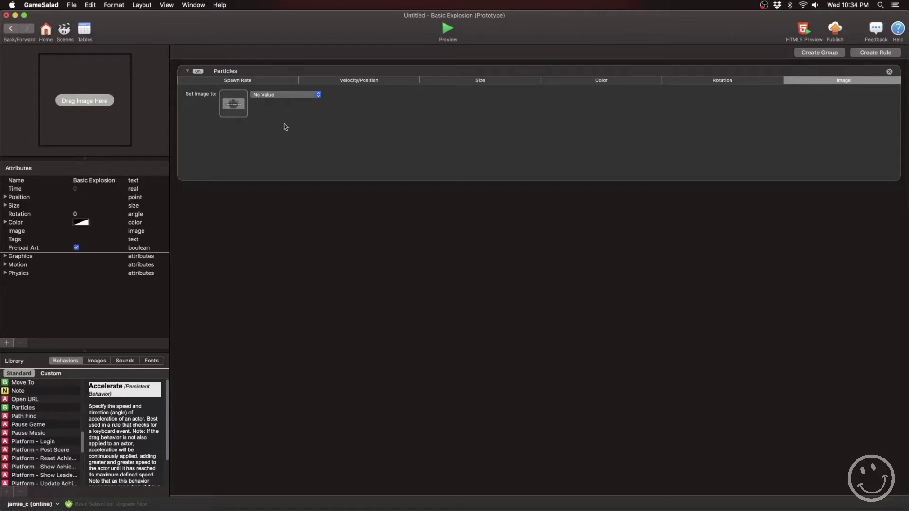
left_click(240, 82)
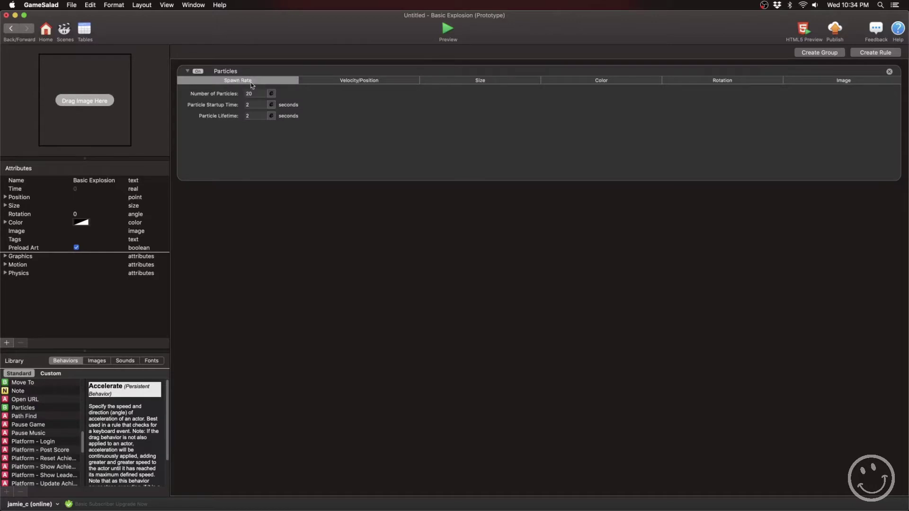
Set the particle speed to 200, preview the scene, and return to the actor editor.
left_click(332, 81)
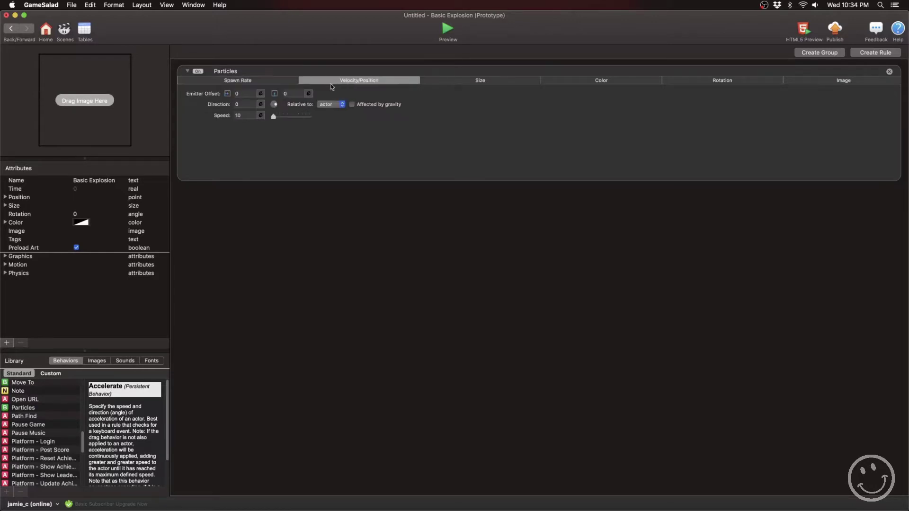
left_click(245, 116)
type("200")
key("Return")
left_click(447, 29)
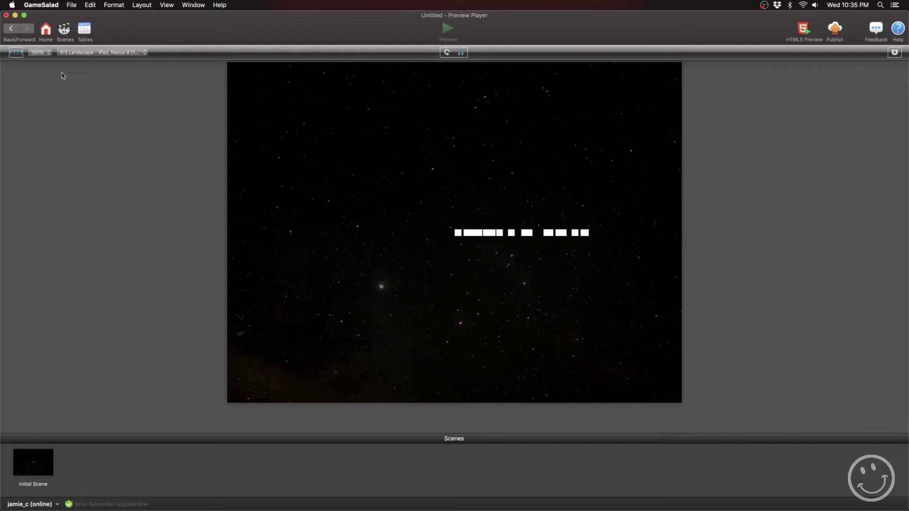
left_click(16, 33)
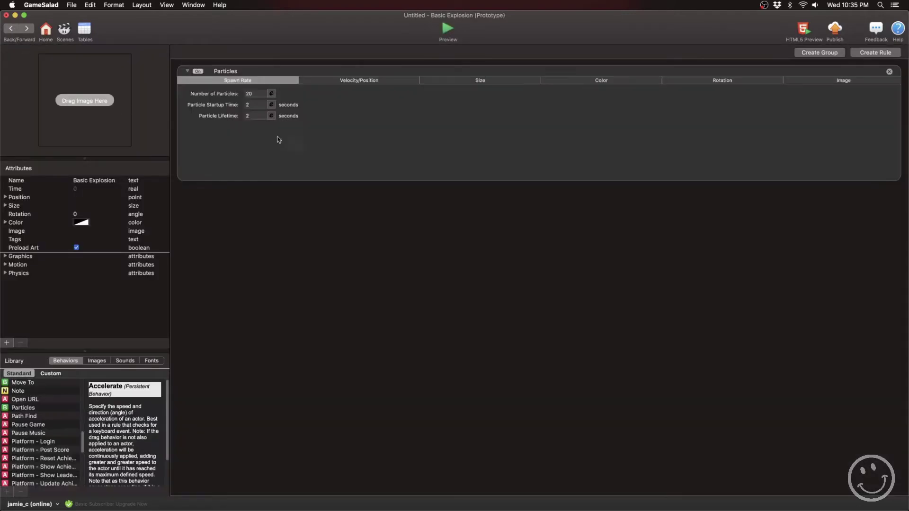
Set the particle image to explosion-particle, preview the scene, and return to the behavior's image setting.
left_click(834, 82)
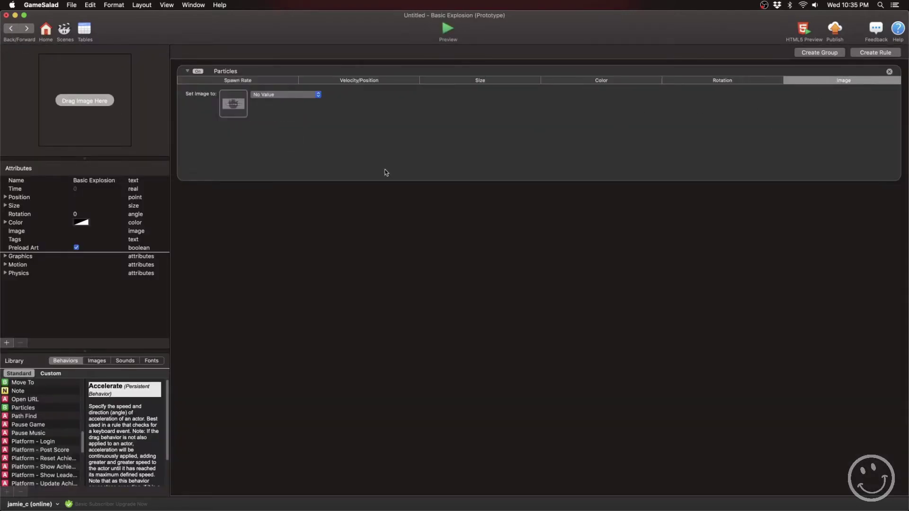
left_click(292, 96)
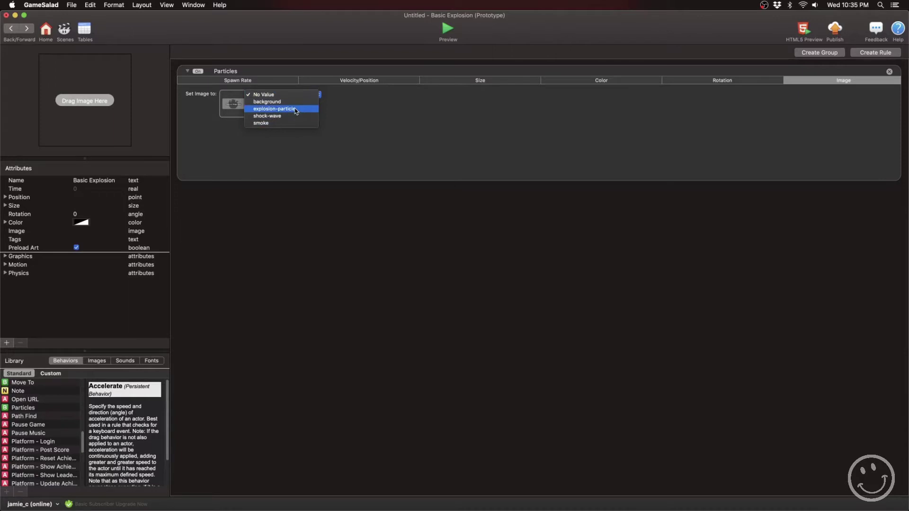
left_click(296, 110)
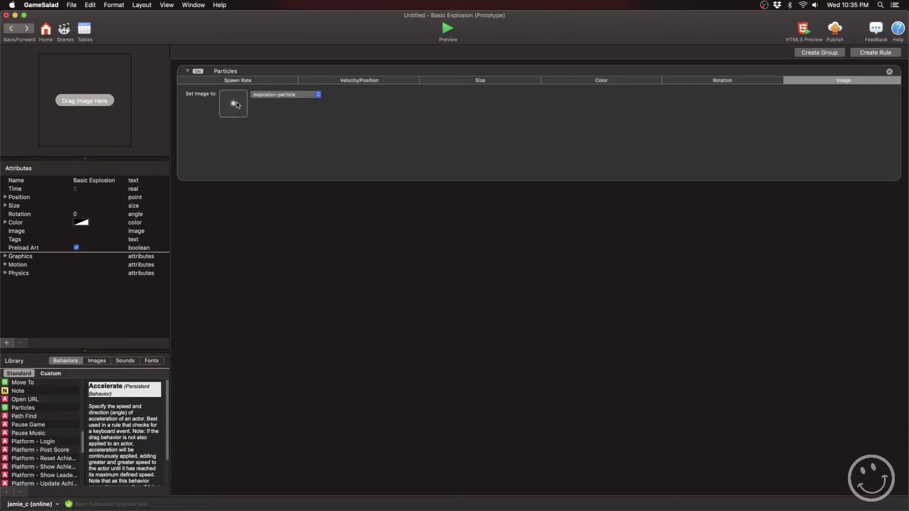
left_click(442, 34)
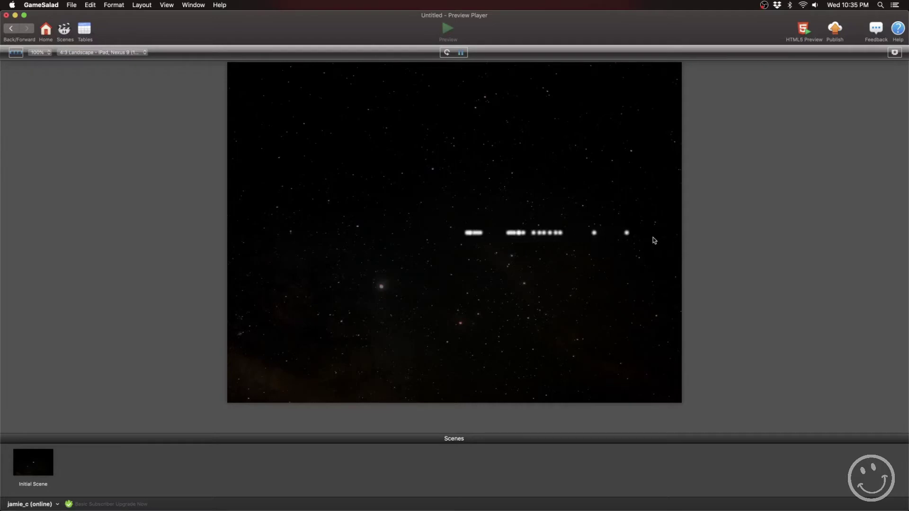
key("super+Return")
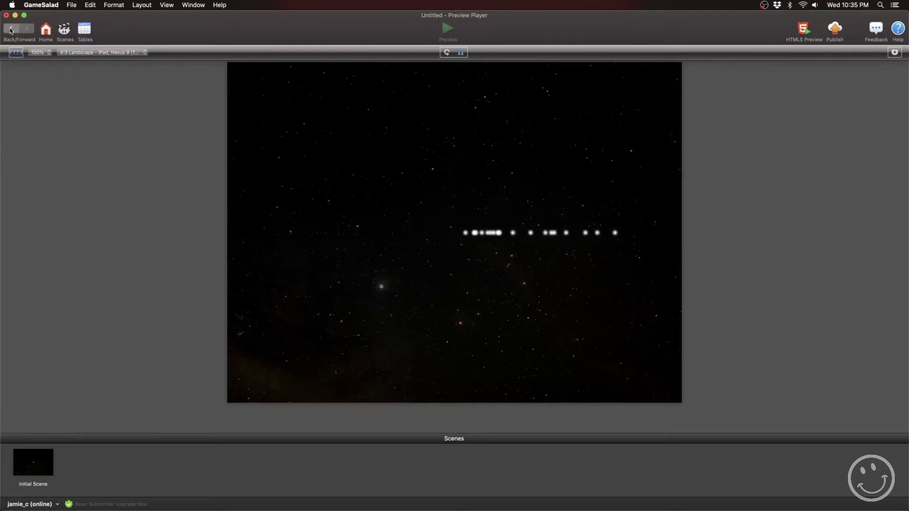
left_click(266, 147)
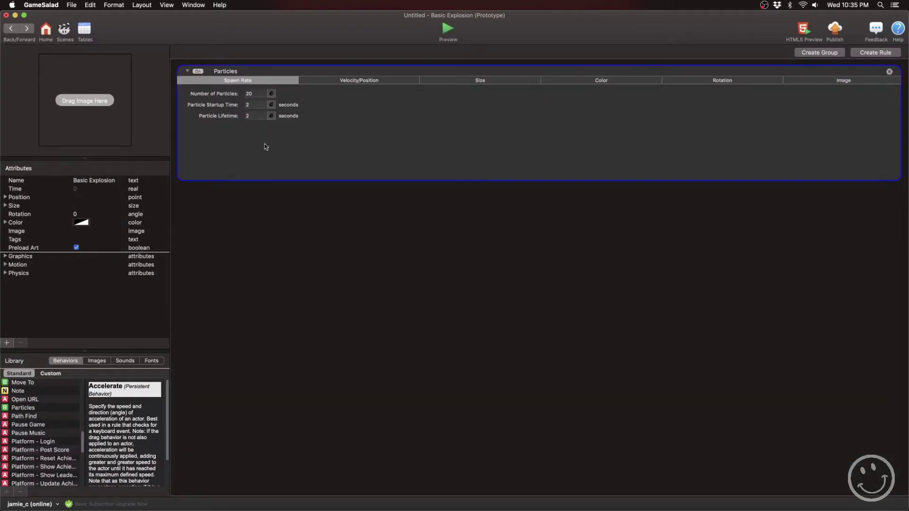
left_click(838, 81)
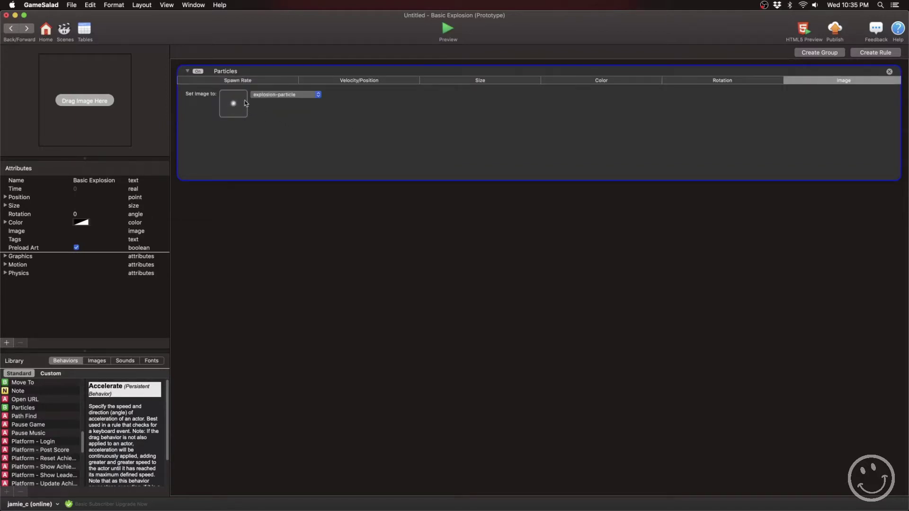
Set the particle direction to 90, preview the scene, and return to the actor editor.
left_click(338, 83)
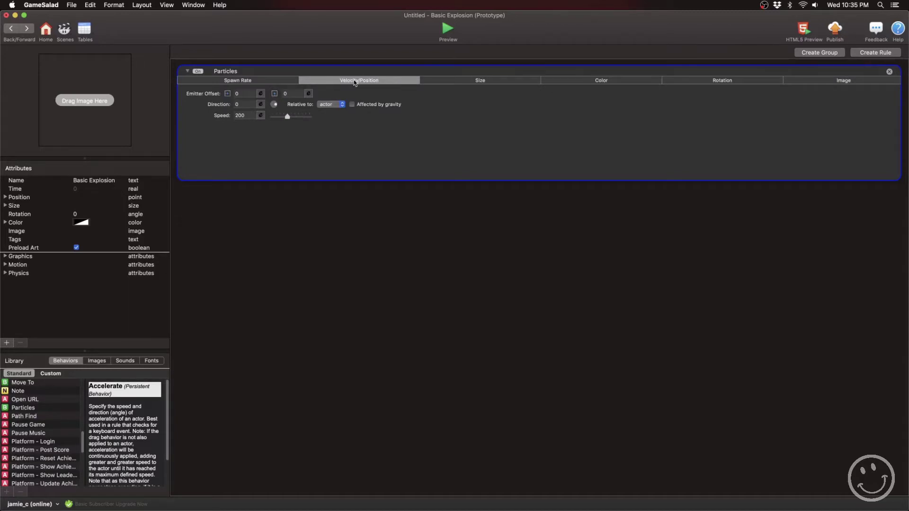
left_click(247, 116)
left_click(243, 104)
left_click(448, 28)
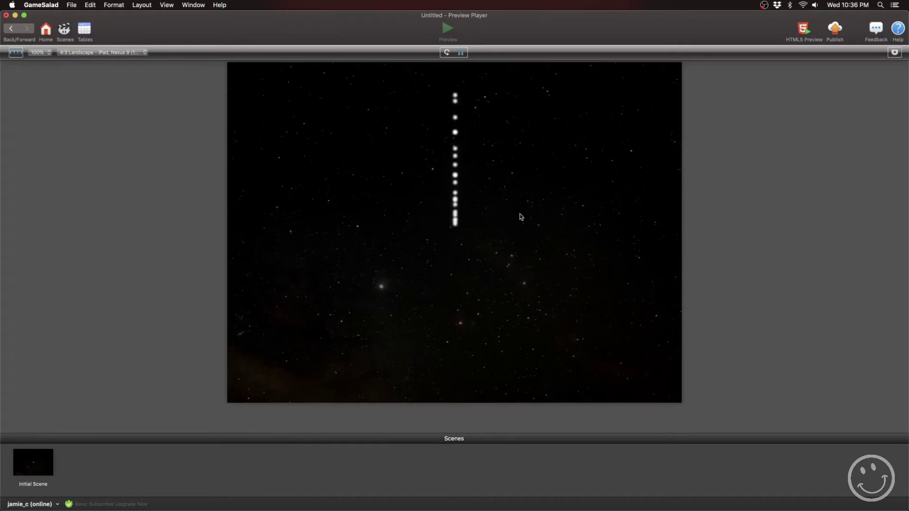
left_click(11, 29)
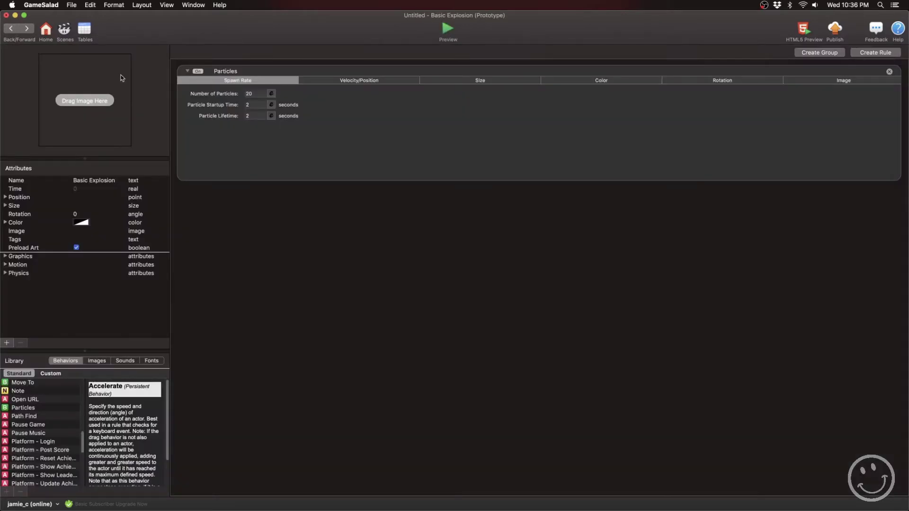
Change the particle direction to 45, preview the scene, and return to the actor editor.
left_click(329, 82)
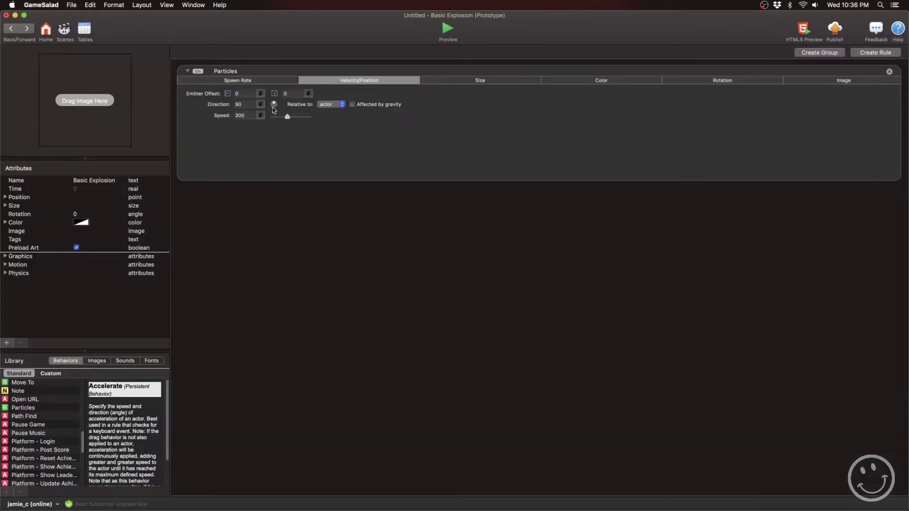
left_click(243, 105)
type("45")
left_click(448, 29)
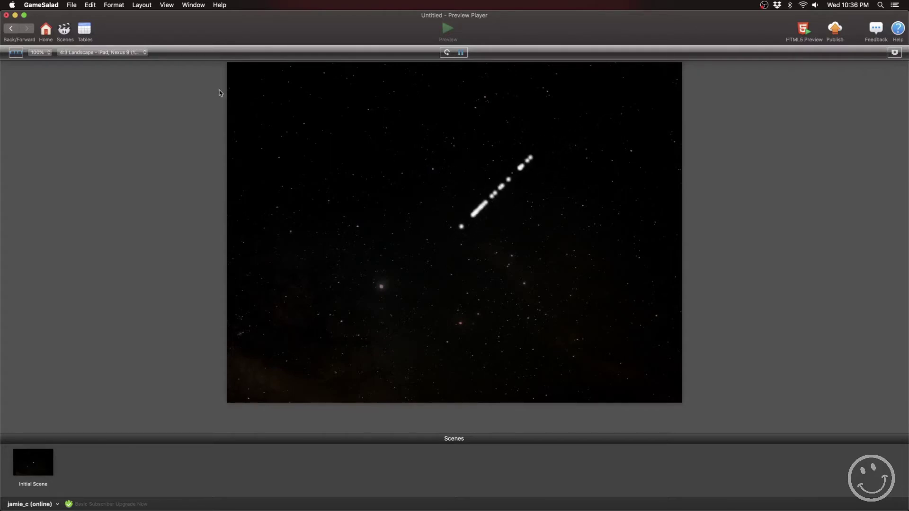
left_click(11, 30)
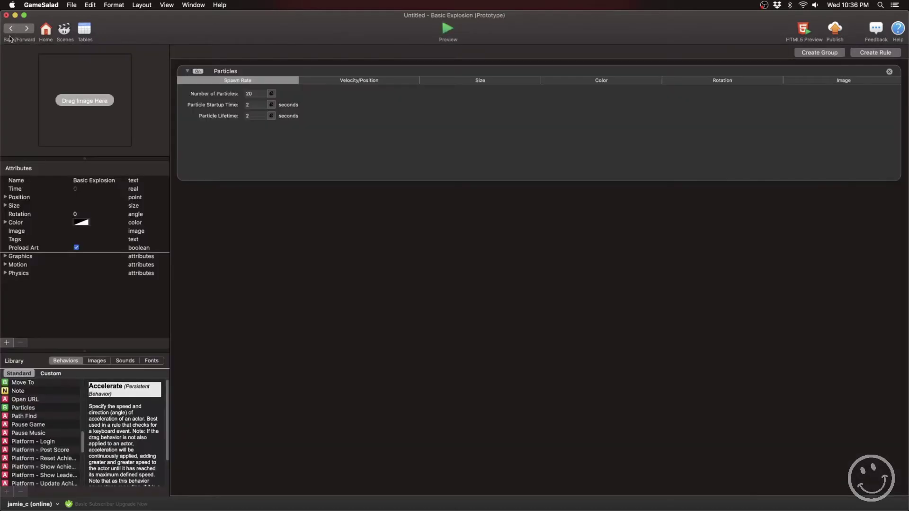
Set the number of particles to 5, preview the scene, and return to the actor editor.
left_click(248, 93)
left_click(251, 105)
left_click(259, 93)
type("5")
left_click(449, 29)
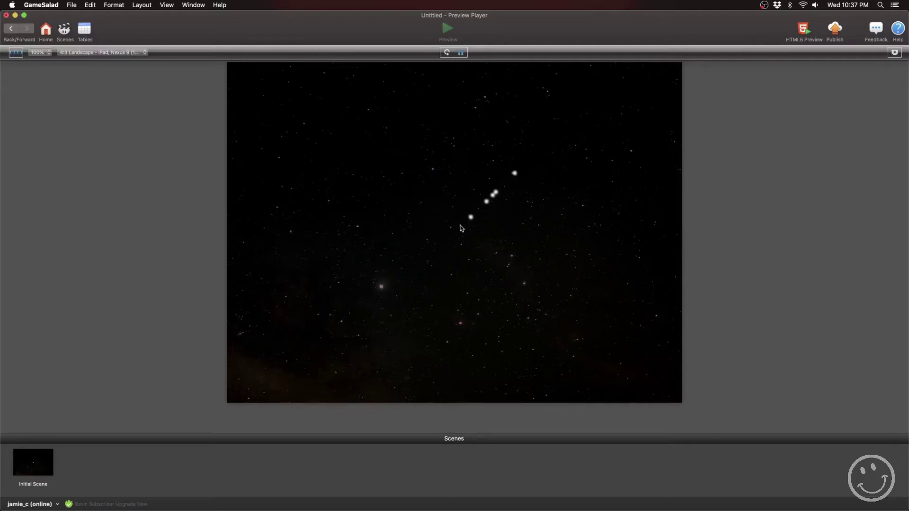
left_click(14, 32)
Set the number of particles to 50, preview the scene, and return to the actor editor.
double_click(258, 94)
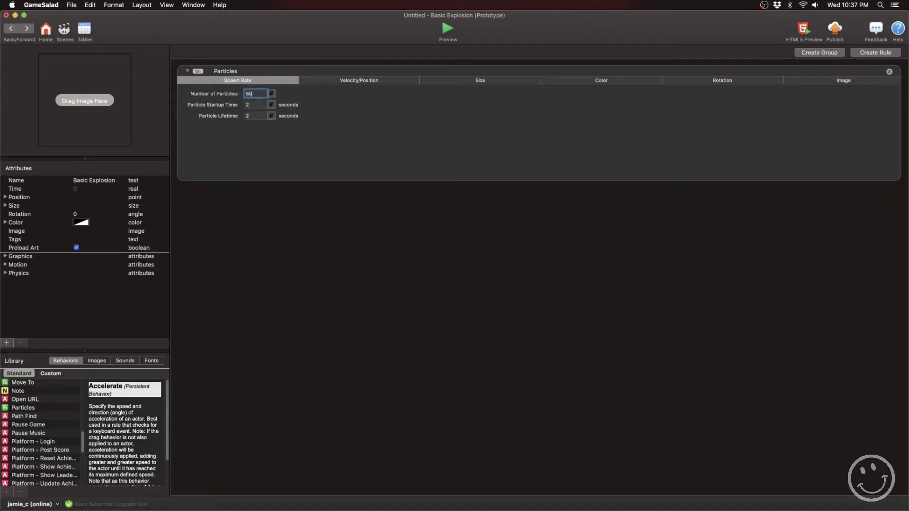
left_click(447, 30)
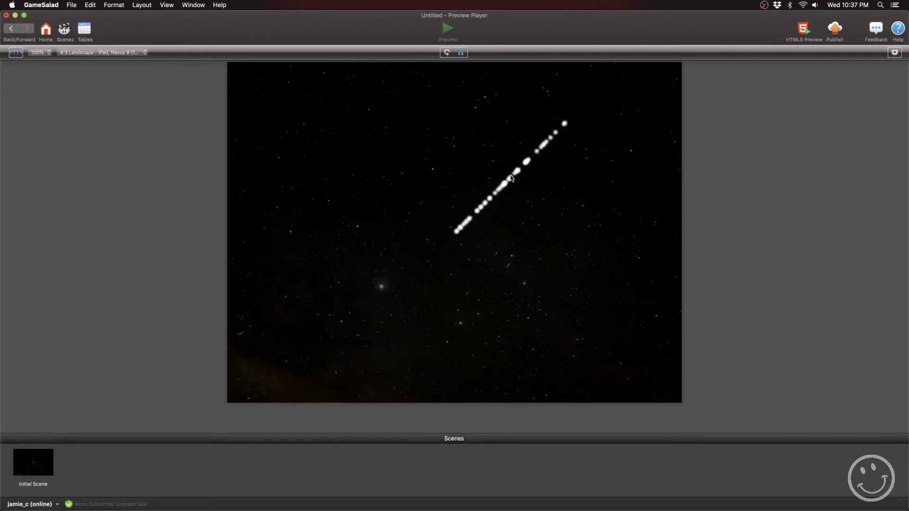
left_click(11, 29)
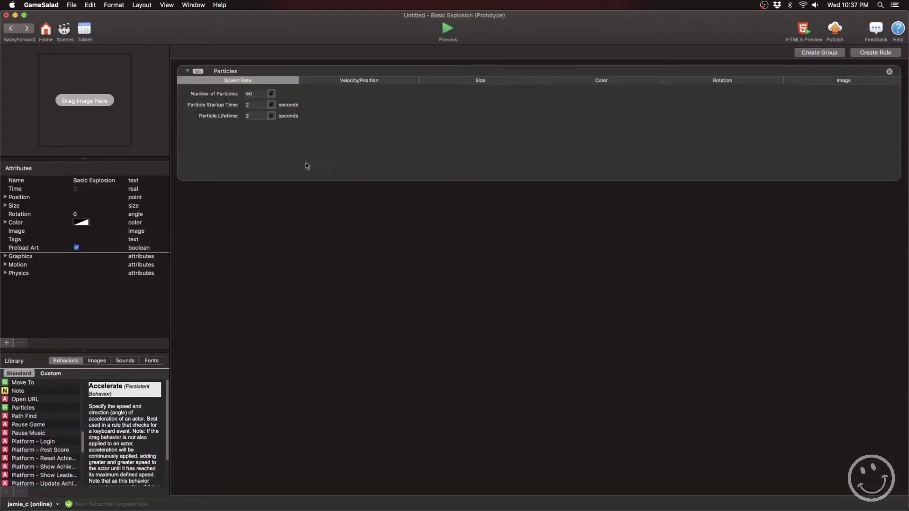
left_click(325, 81)
left_click(472, 83)
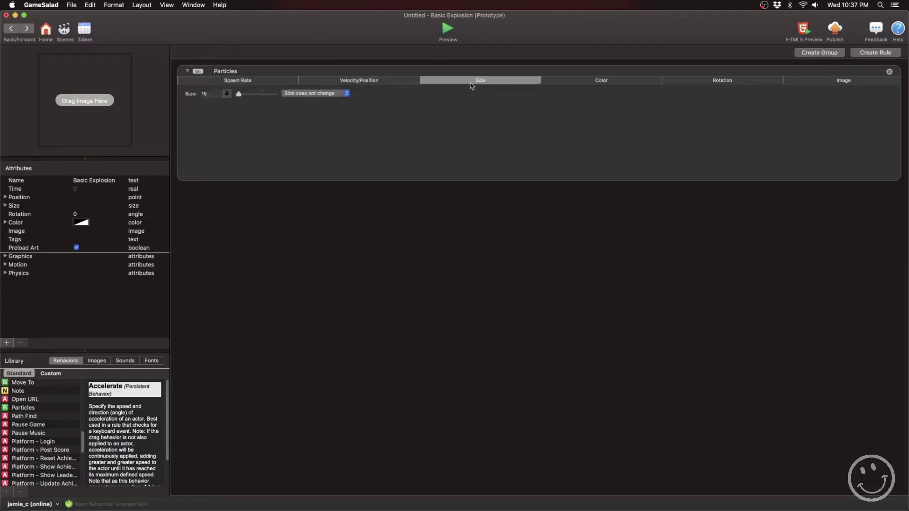
left_click(602, 86)
left_click(709, 85)
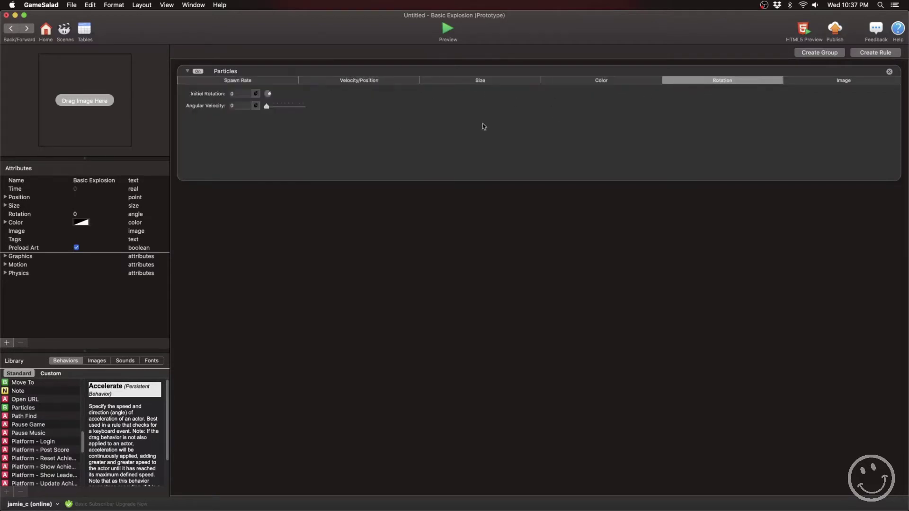
left_click(232, 81)
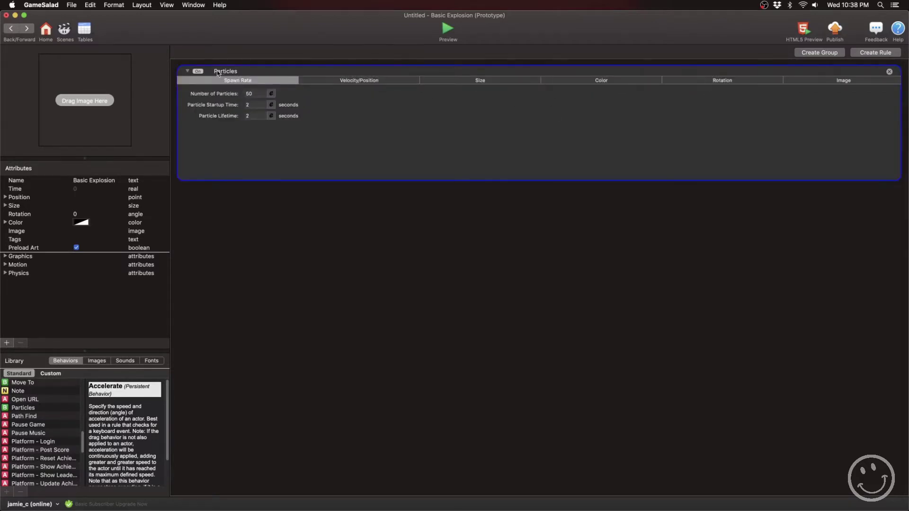
Rename the Particles behavior as "Particles: Red and Green".
double_click(217, 73)
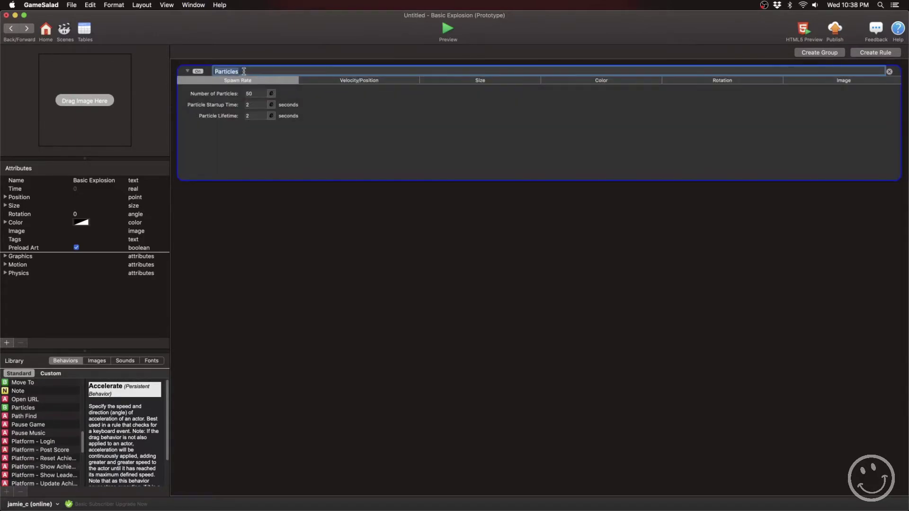
left_click(243, 71)
key("Return")
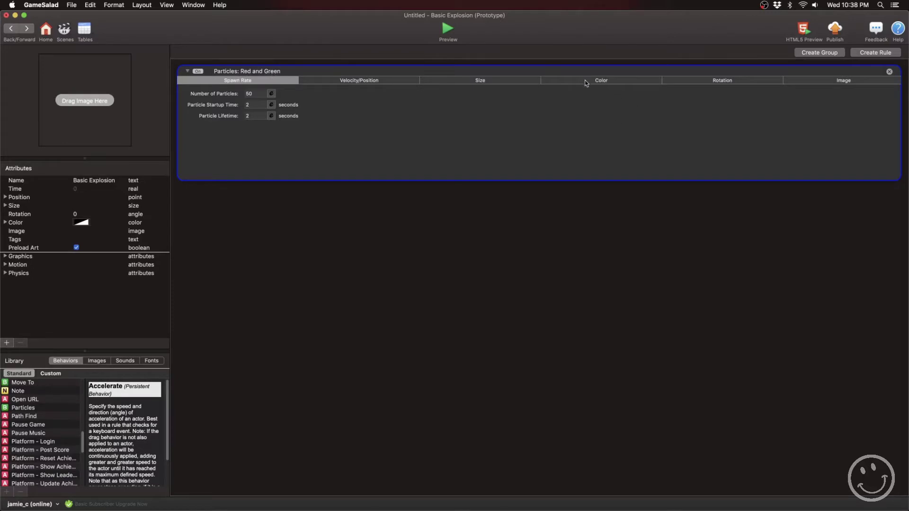
Edit the number of particles and the particle startup time of the Red and Green particles.
left_click(255, 93)
left_click(257, 105)
left_click(255, 104)
key("Tab")
Set the Red and Green particles' direction to random(0,360) and make it relative to the scene.
left_click(370, 81)
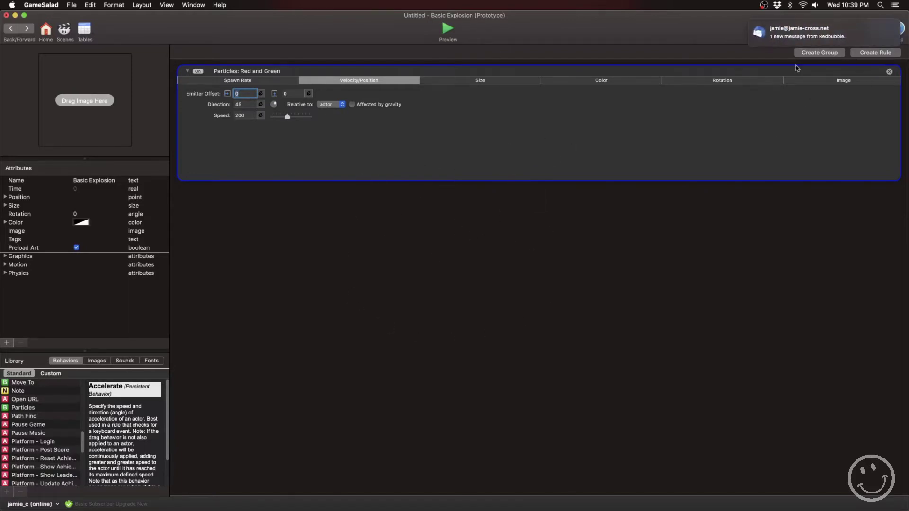
left_click(242, 105)
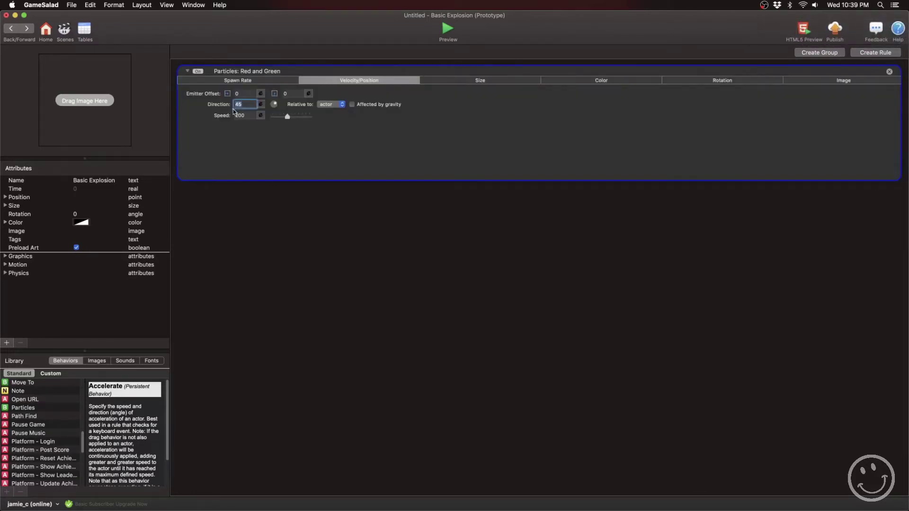
left_click(242, 105)
left_click(261, 105)
left_click(306, 118)
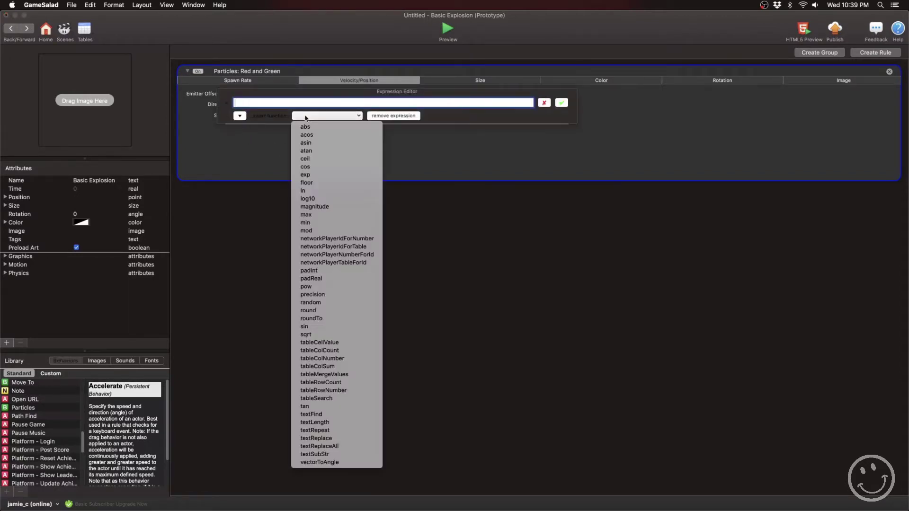
left_click(356, 307)
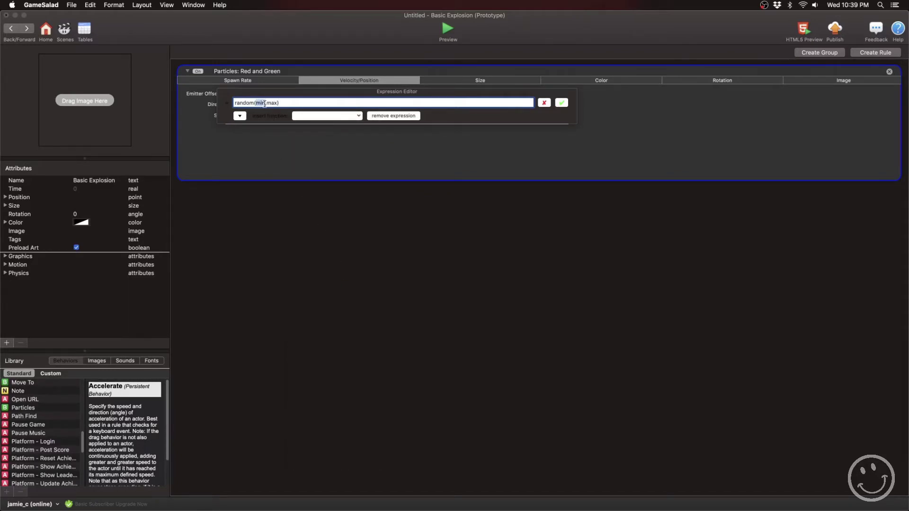
type("0,360")
left_click(561, 103)
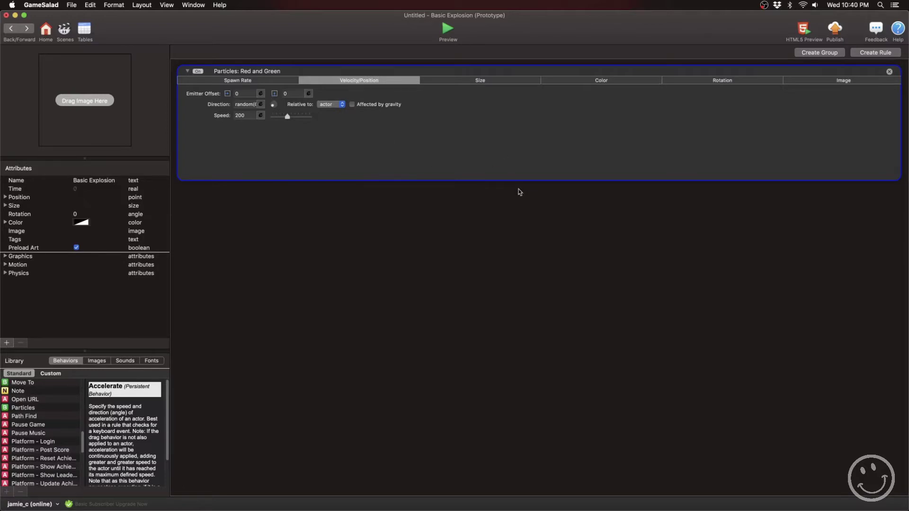
left_click(329, 105)
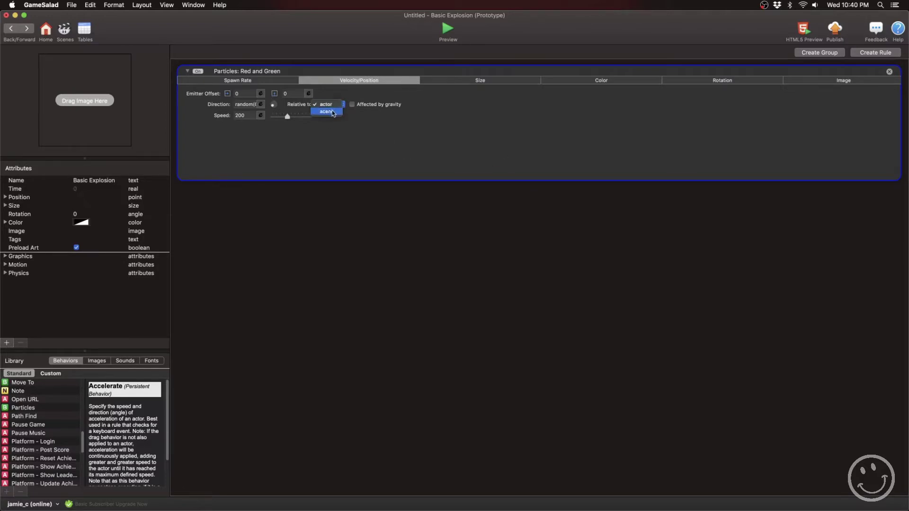
left_click(333, 113)
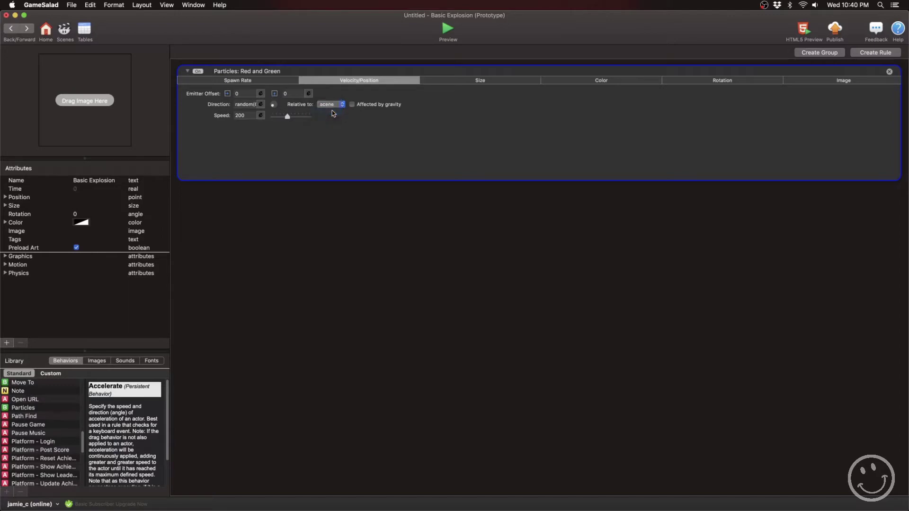
Set the particle speed to 300, preview the scene, and return to the actor editor.
double_click(246, 116)
type("3")
key("Return")
left_click(308, 129)
left_click(446, 30)
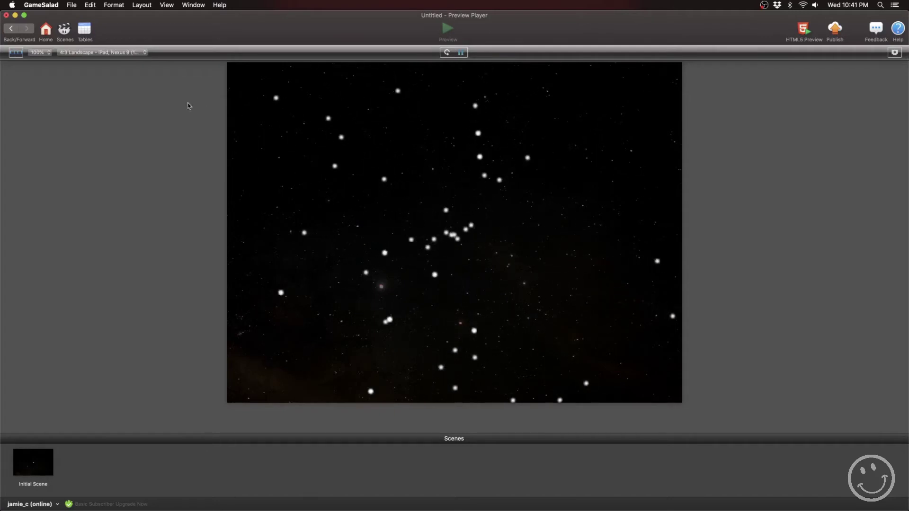
left_click(10, 28)
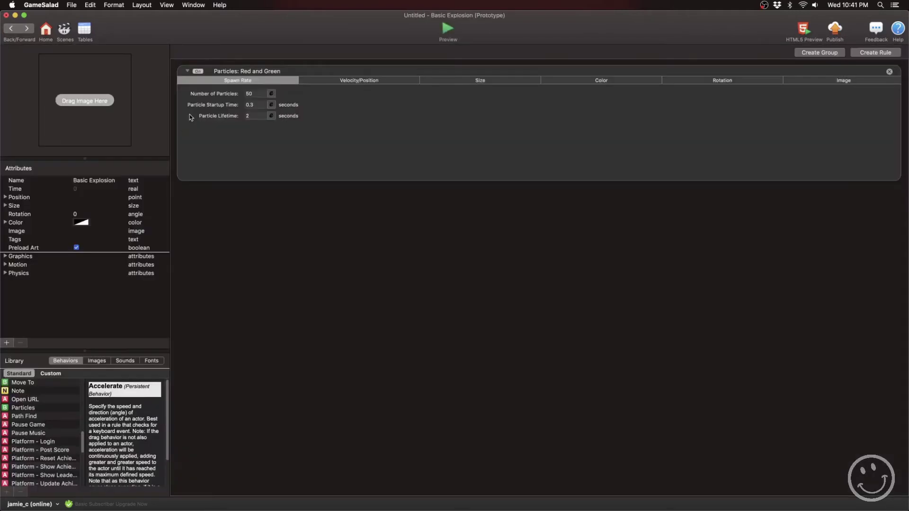
Set the particles' horizontal emitter offset to a random expression with a negative minimum.
left_click(362, 81)
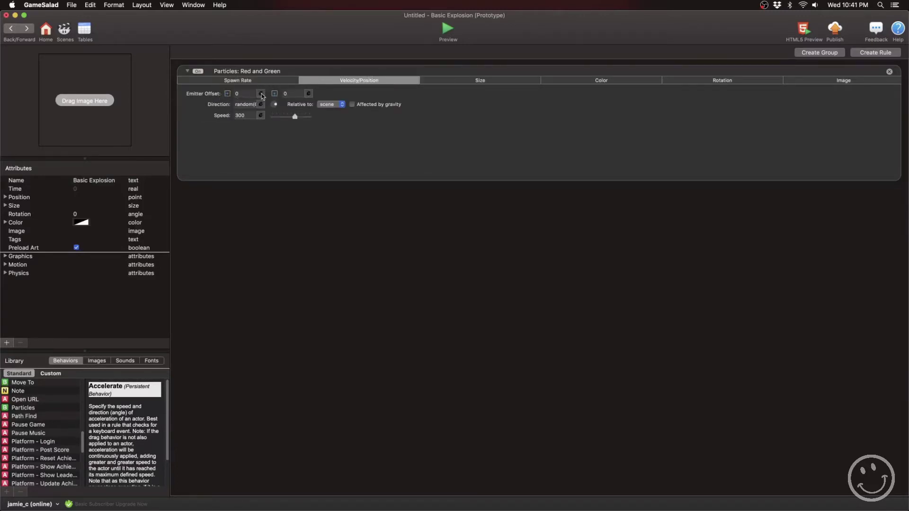
left_click(244, 93)
left_click(285, 94)
left_click(261, 95)
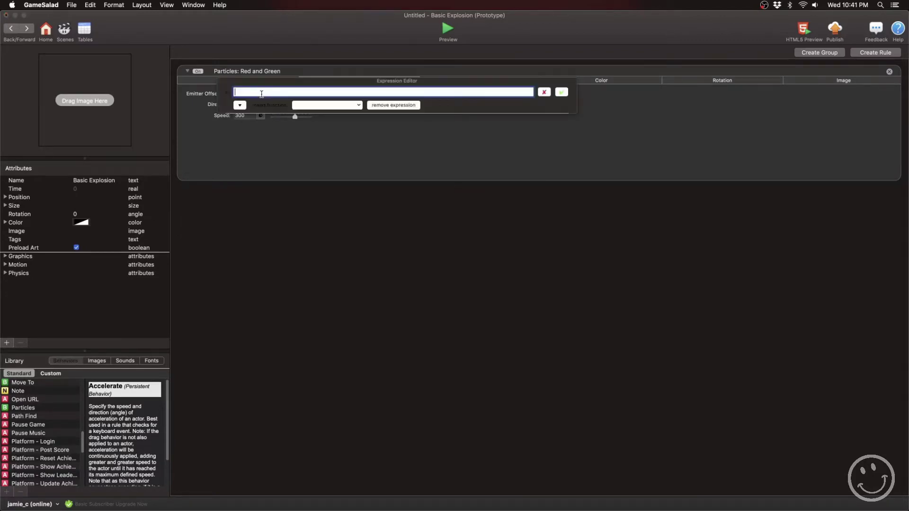
left_click(296, 105)
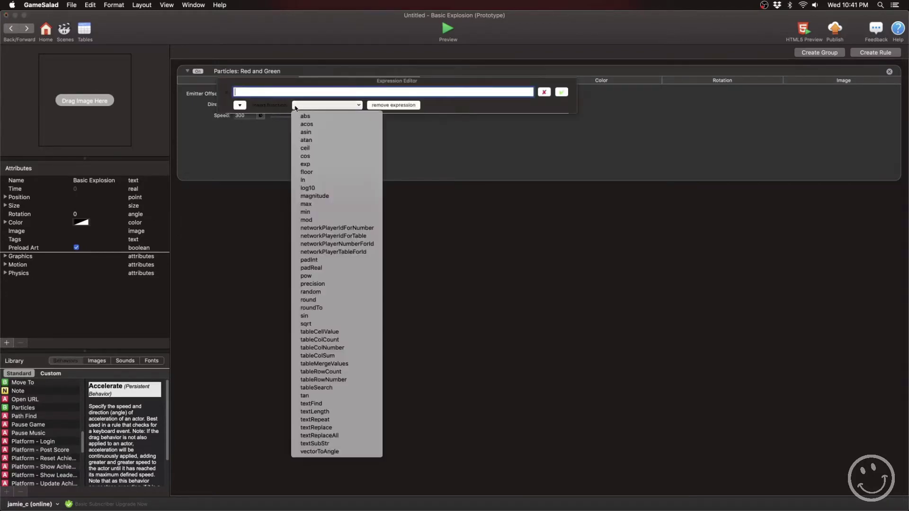
left_click(353, 293)
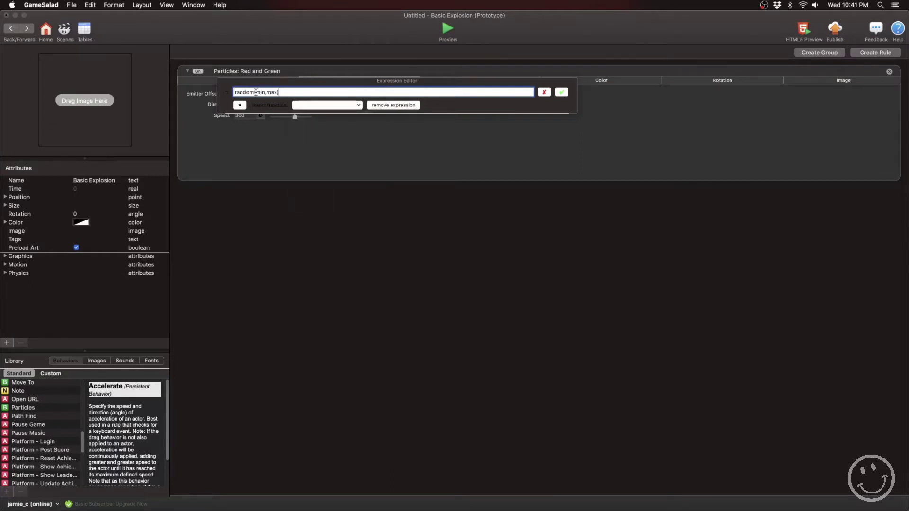
left_click_drag(256, 92, 276, 92)
type("-")
left_click(562, 92)
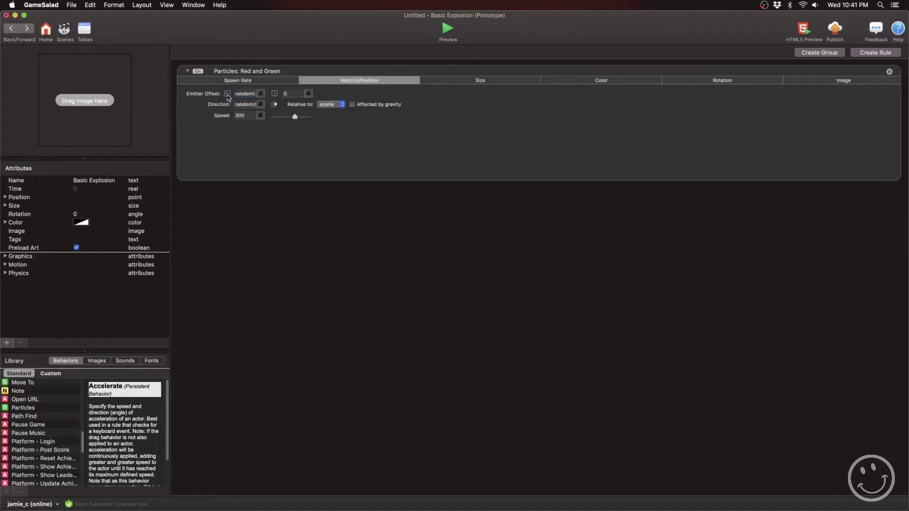
Set the vertical emitter offset to a random expression with a negative minimum, and preview the scene.
left_click(309, 93)
left_click(347, 104)
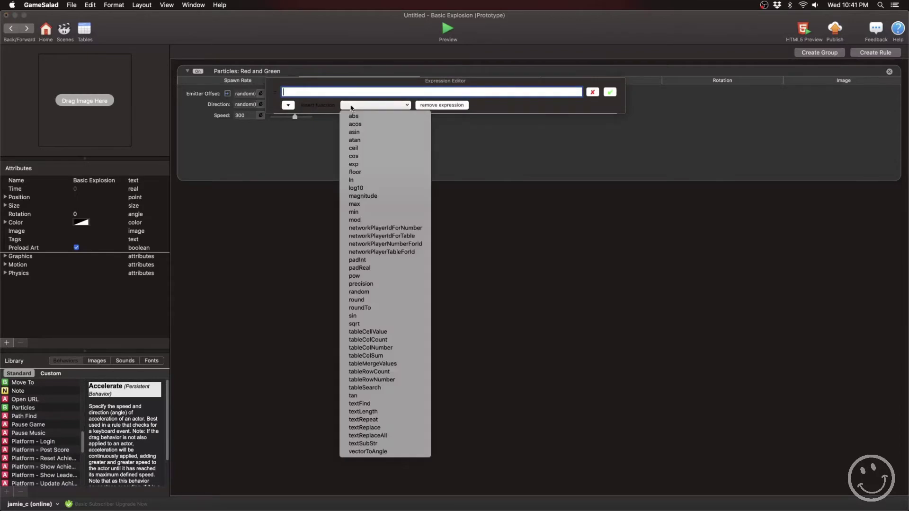
left_click(392, 294)
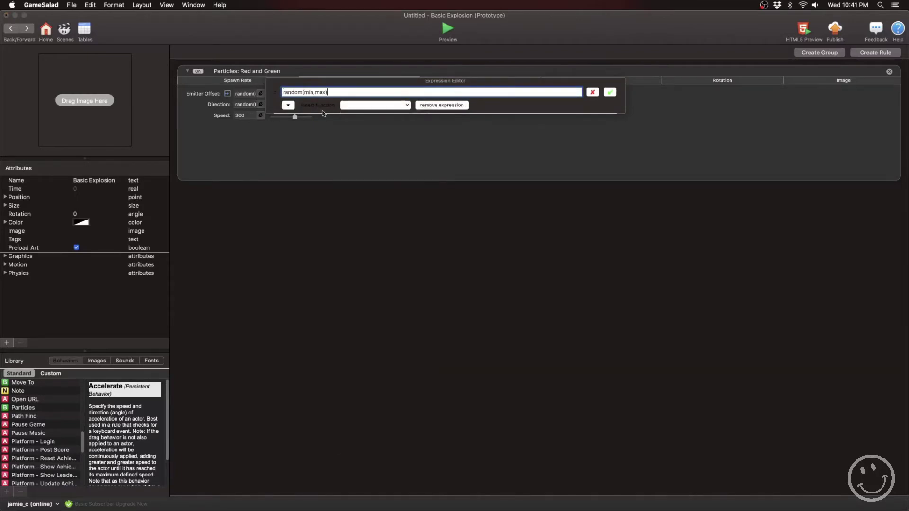
left_click_drag(308, 91, 325, 92)
type("-")
left_click(609, 92)
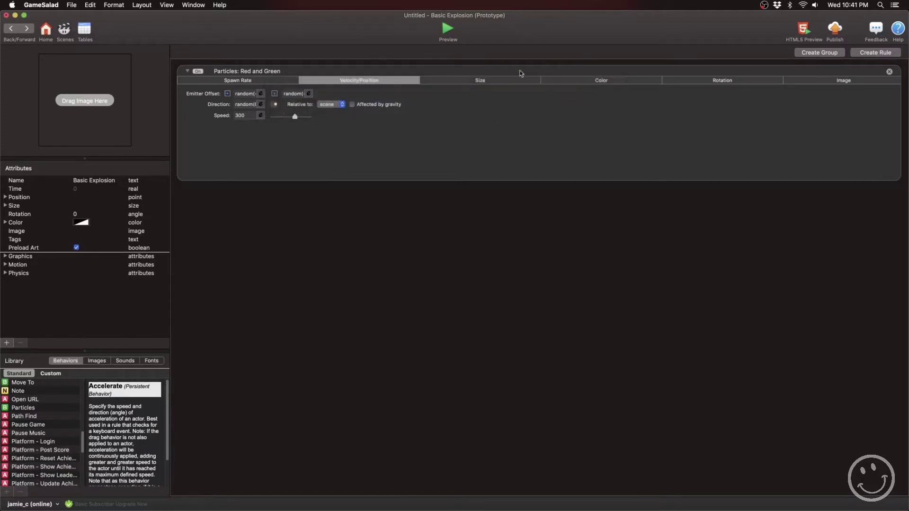
left_click(447, 30)
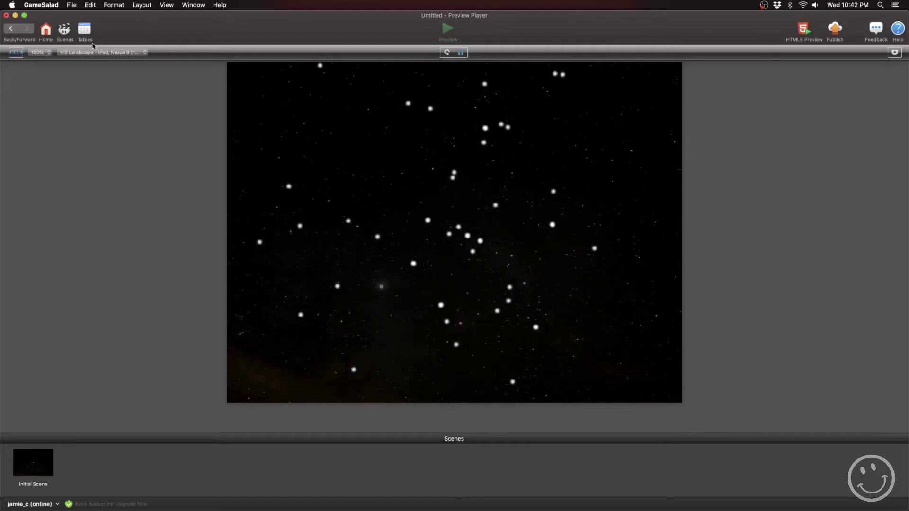
left_click(13, 29)
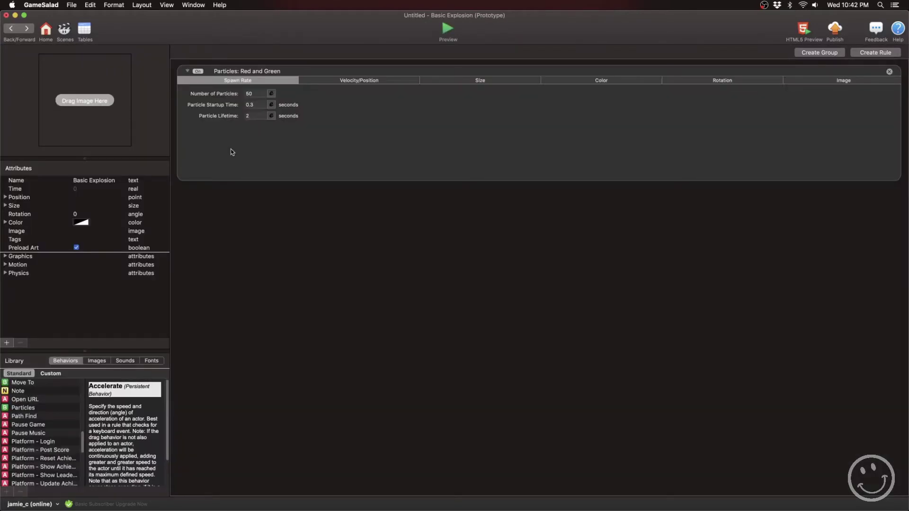
Set the particle size to 3, preview the scene, and return to the actor editor.
left_click(232, 152)
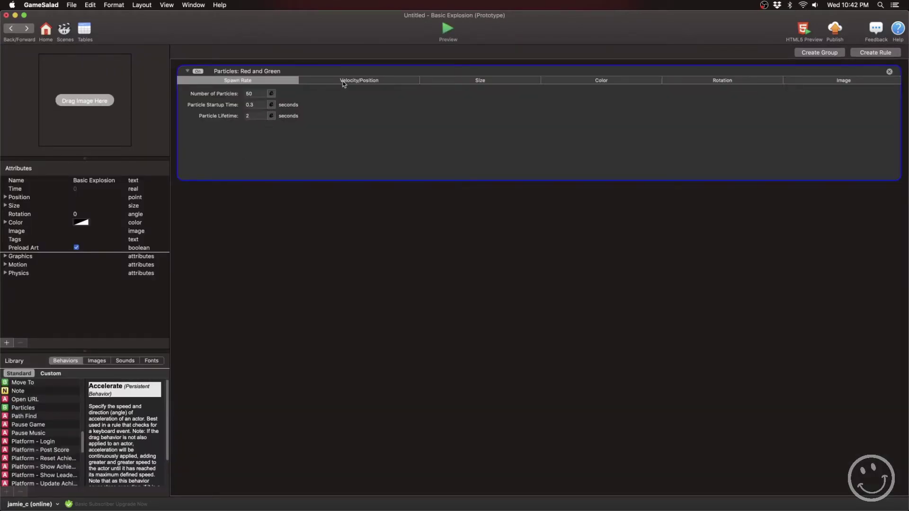
left_click(473, 81)
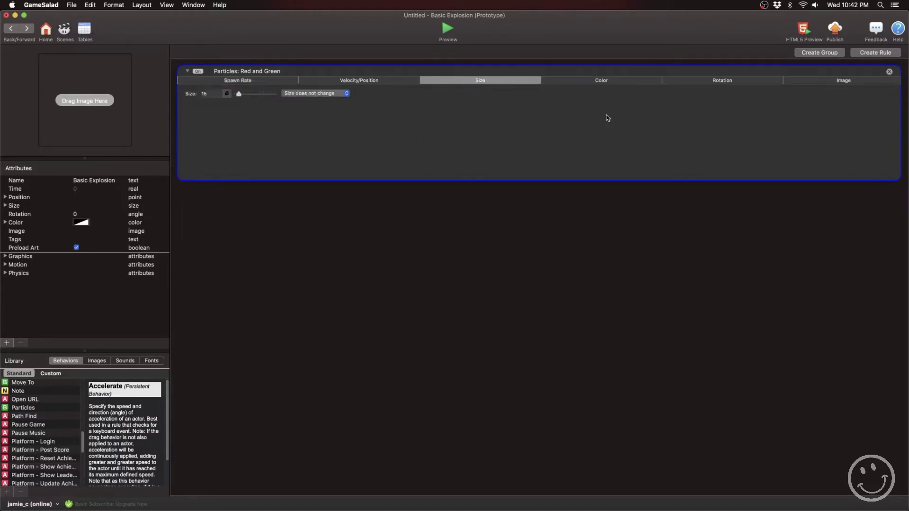
left_click(212, 95)
left_click(450, 30)
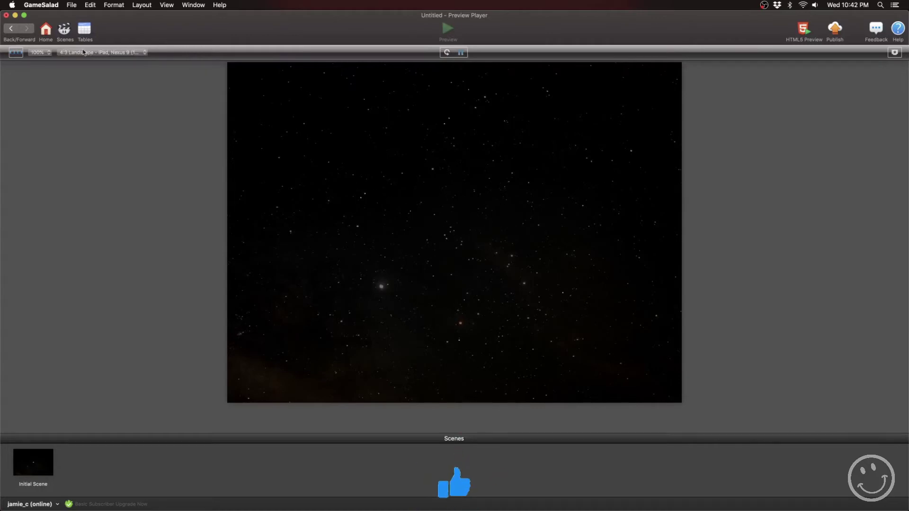
left_click(11, 28)
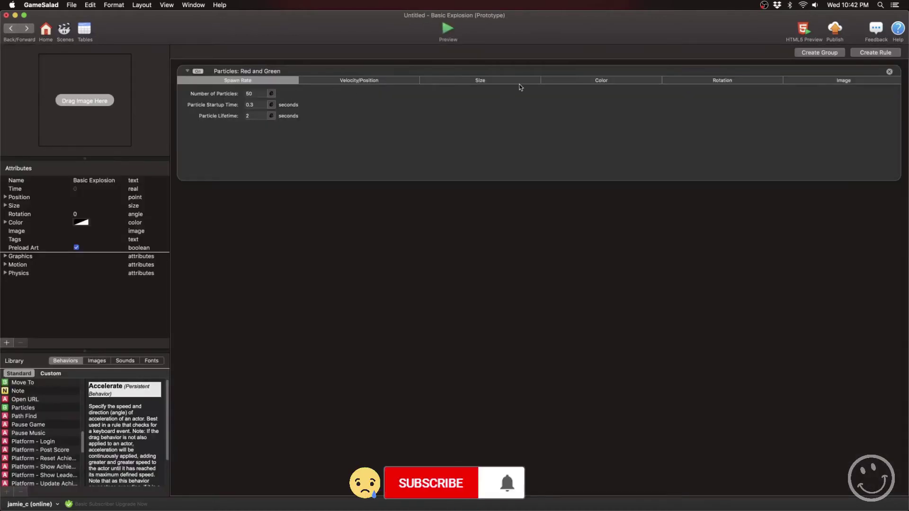
Set the particle size to 50, preview the scene, and return to the actor editor.
left_click(496, 81)
left_click(209, 94)
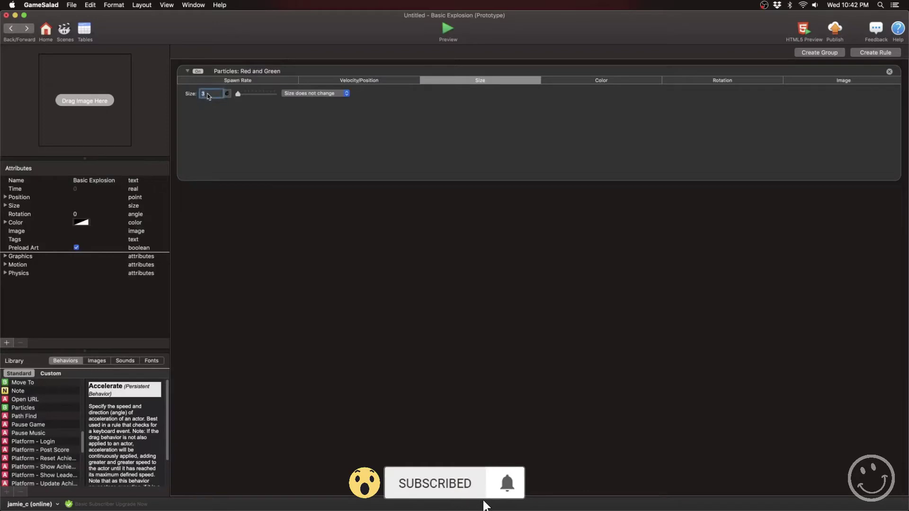
key("Return")
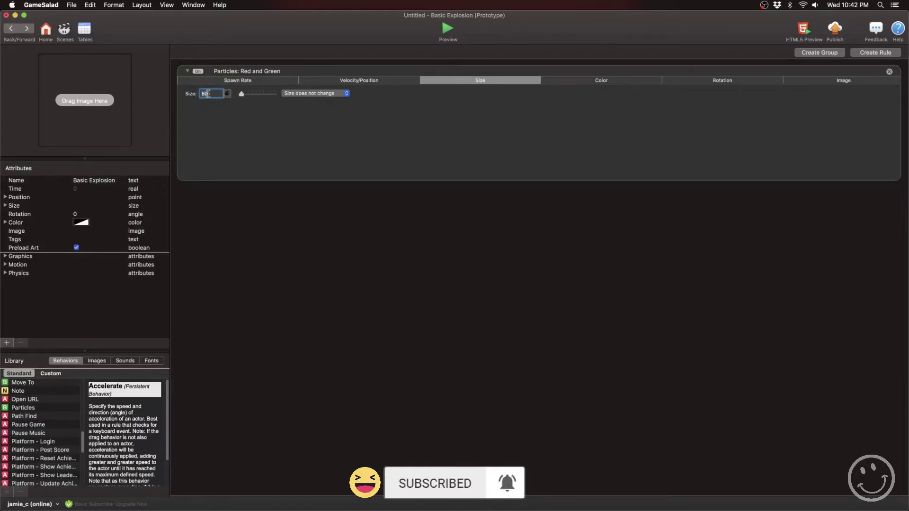
left_click(445, 29)
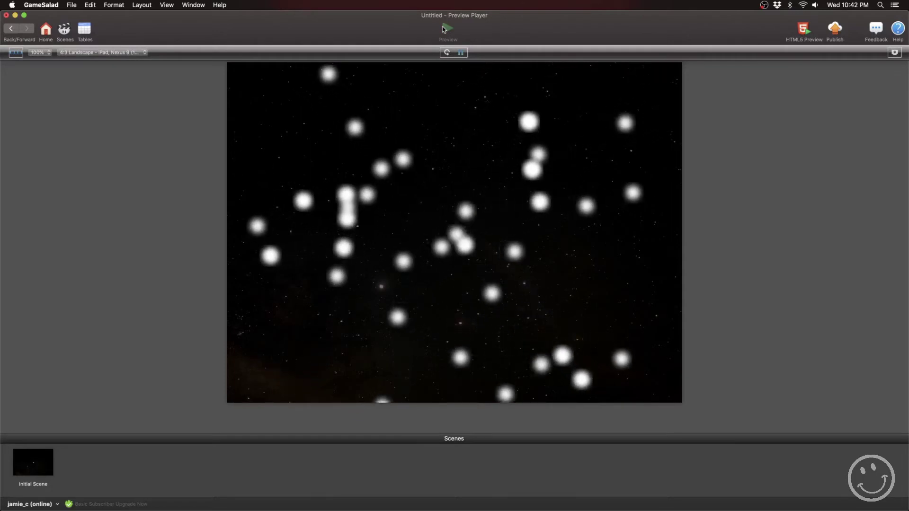
left_click(14, 32)
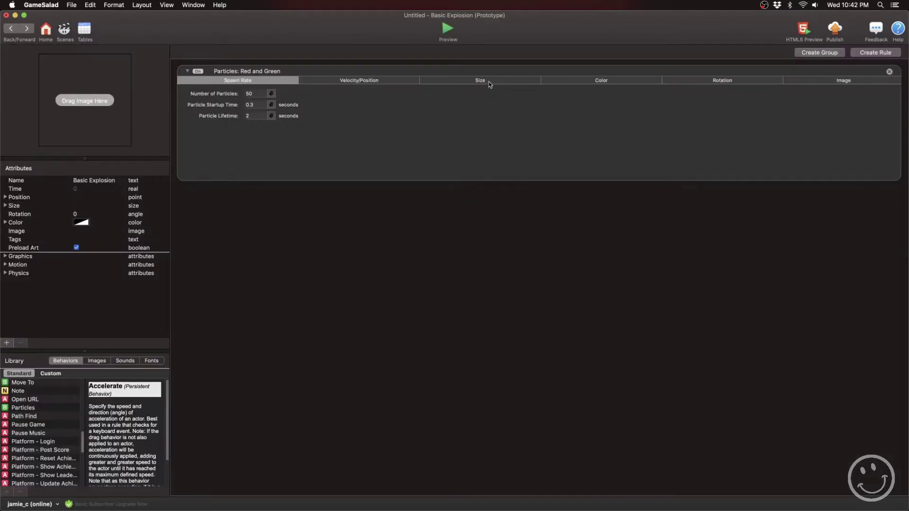
Set the particle size to 12, preview the scene, and return to the actor editor.
left_click(489, 82)
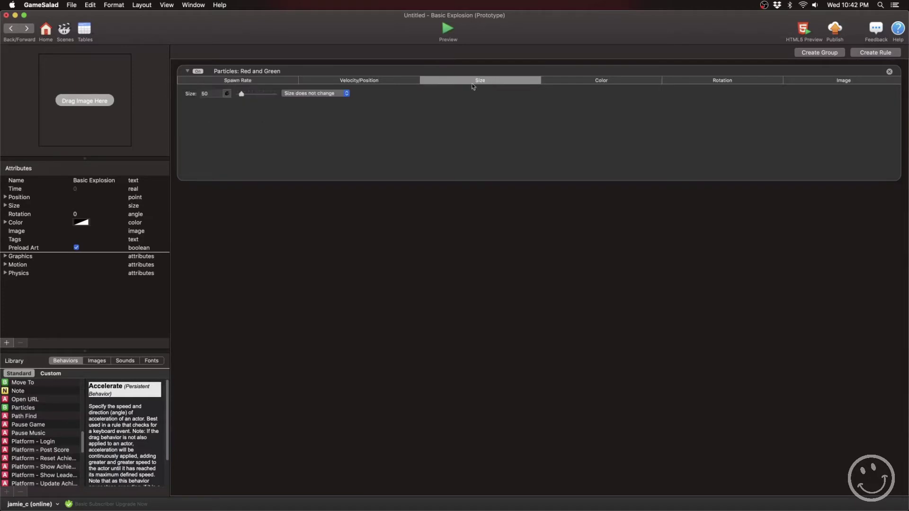
left_click(211, 93)
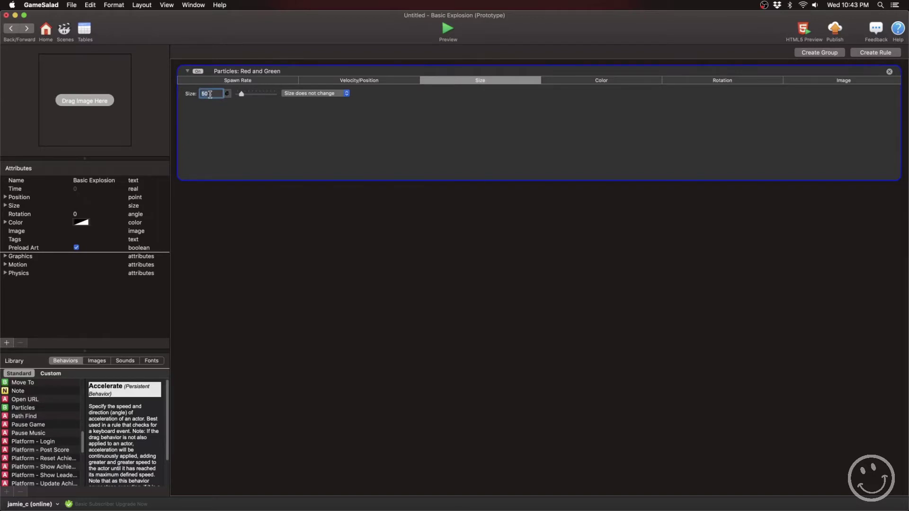
type("12")
key("Tab")
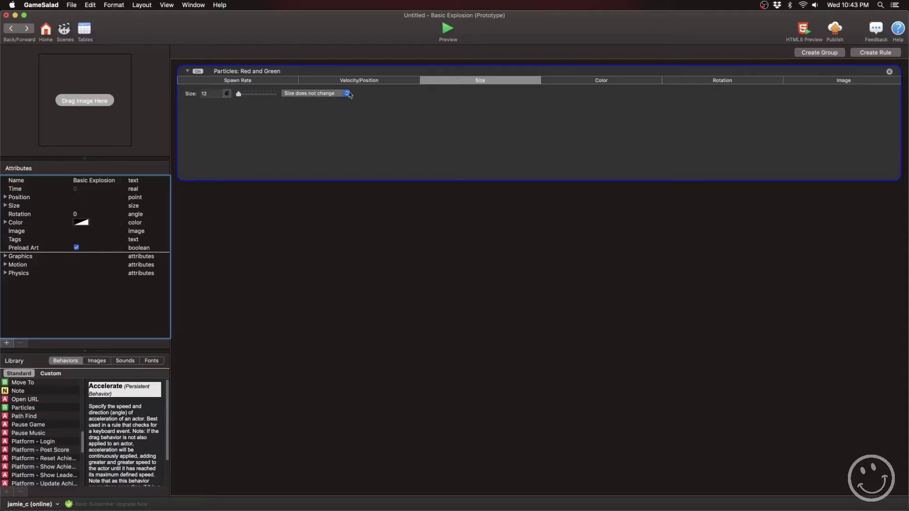
left_click(446, 30)
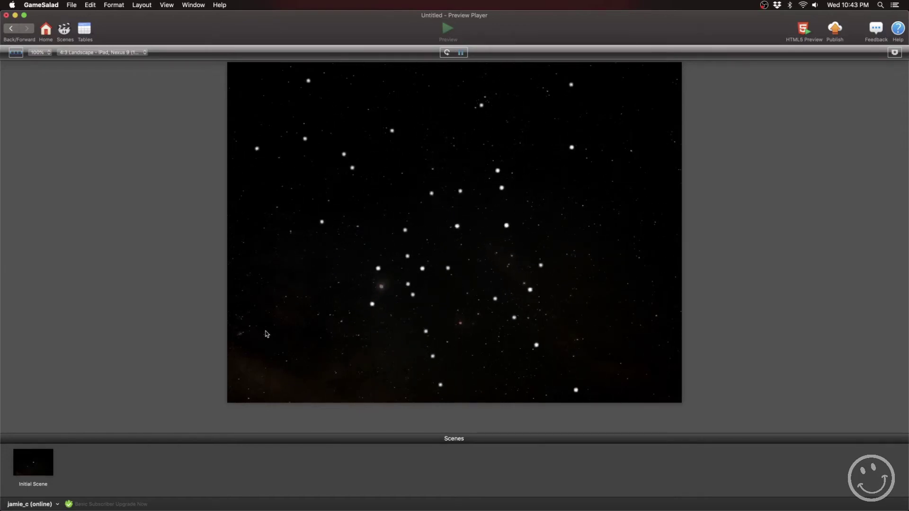
left_click(10, 29)
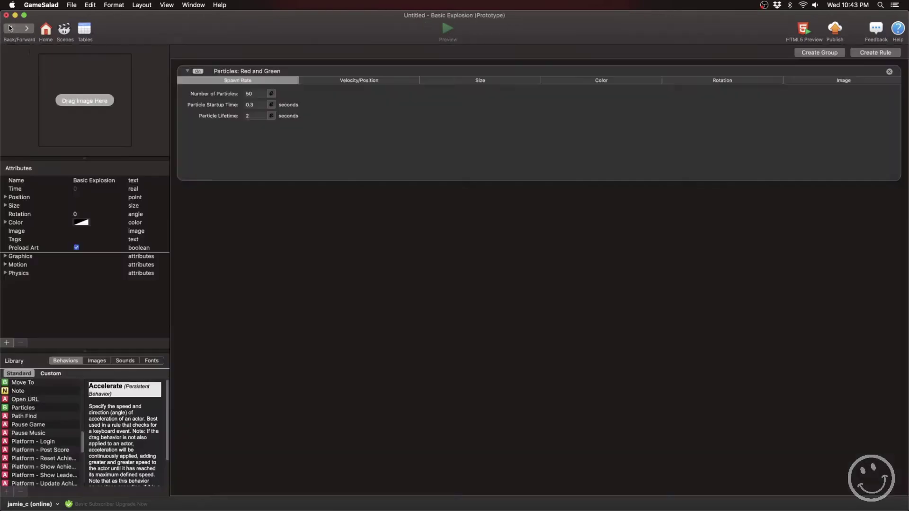
Switch the particles' size behaviour to "Size changes to" so a size transition applies.
left_click(495, 81)
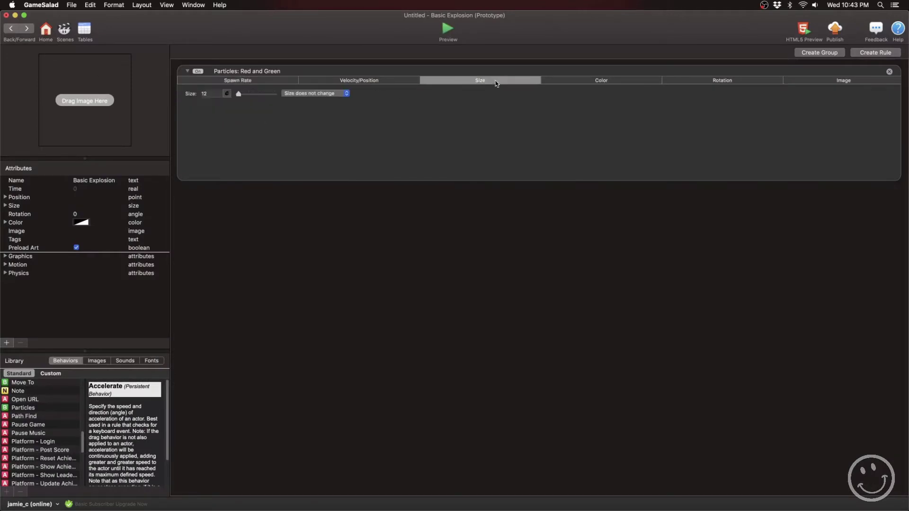
left_click(327, 95)
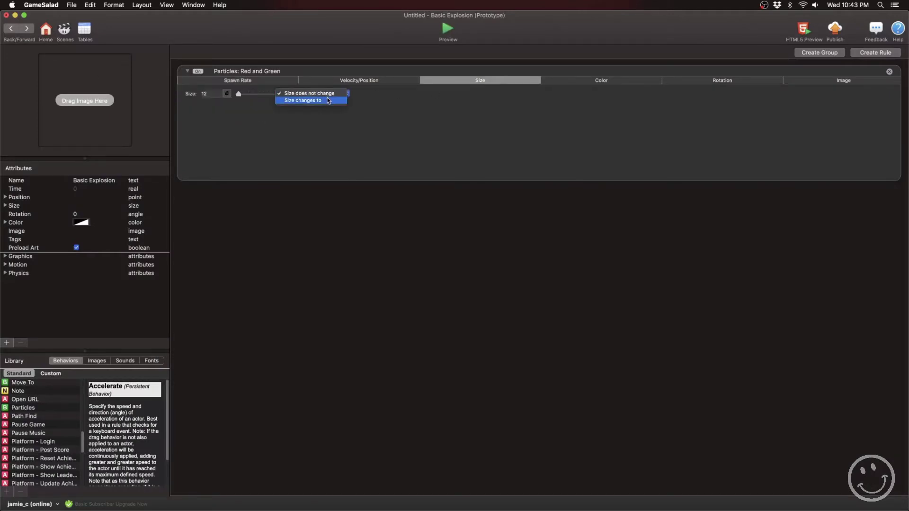
left_click(328, 101)
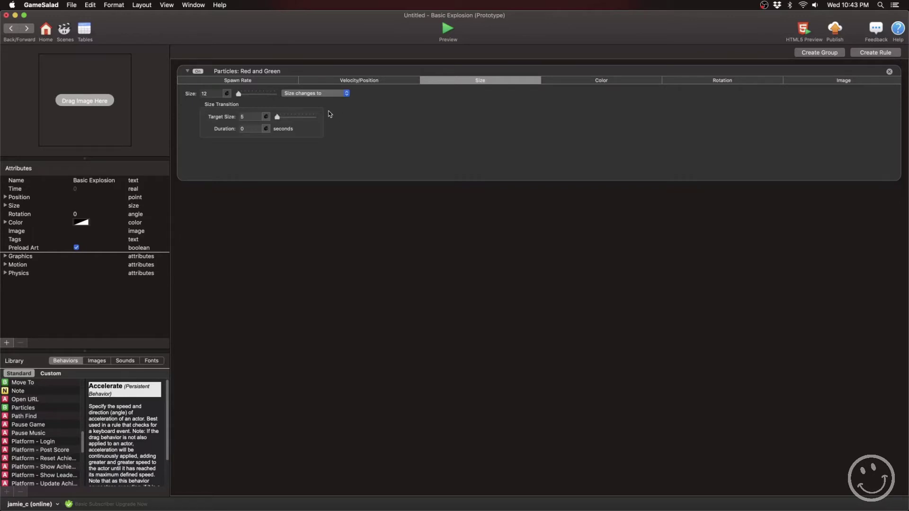
Set the size transition's target size to 1 and its duration to 2 seconds, matching the particle lifetime.
left_click(250, 117)
left_click(249, 128)
left_click(243, 80)
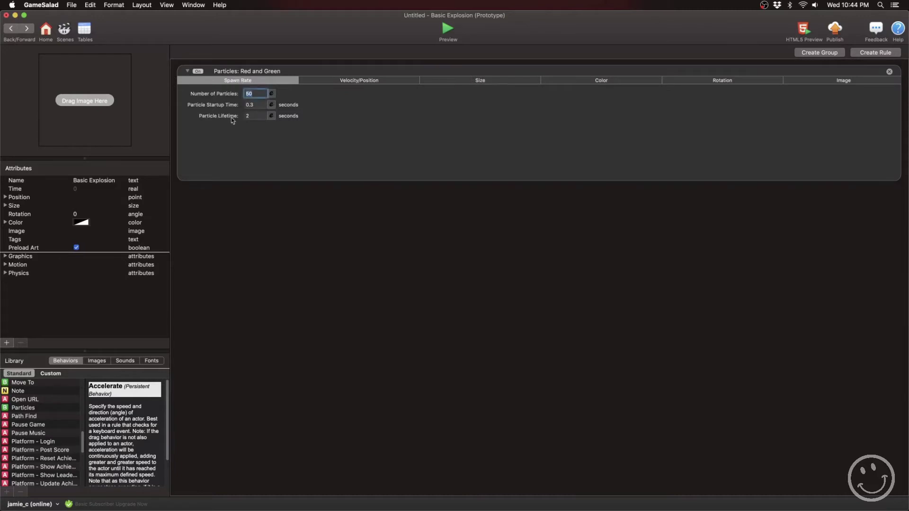
left_click(249, 116)
left_click(444, 82)
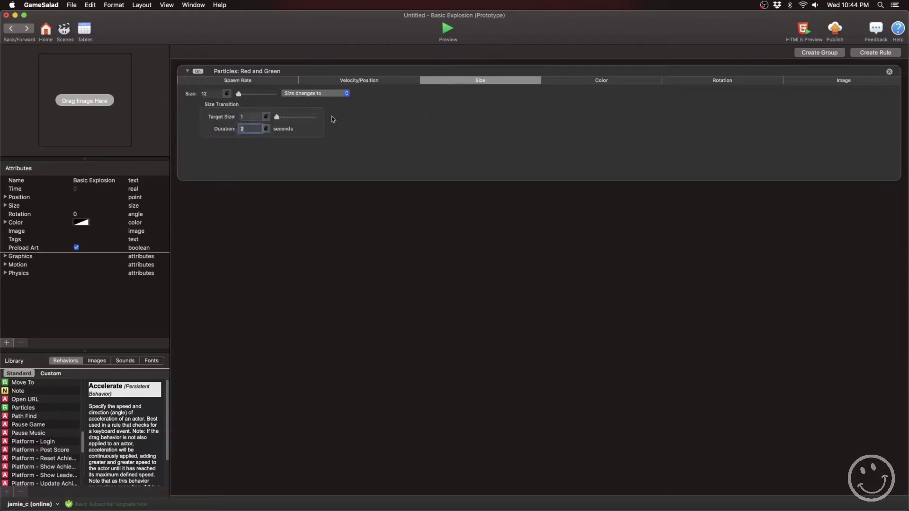
left_click(207, 93)
left_click(246, 116)
Preview the shrinking particles in the scene and return to their size settings.
left_click(448, 29)
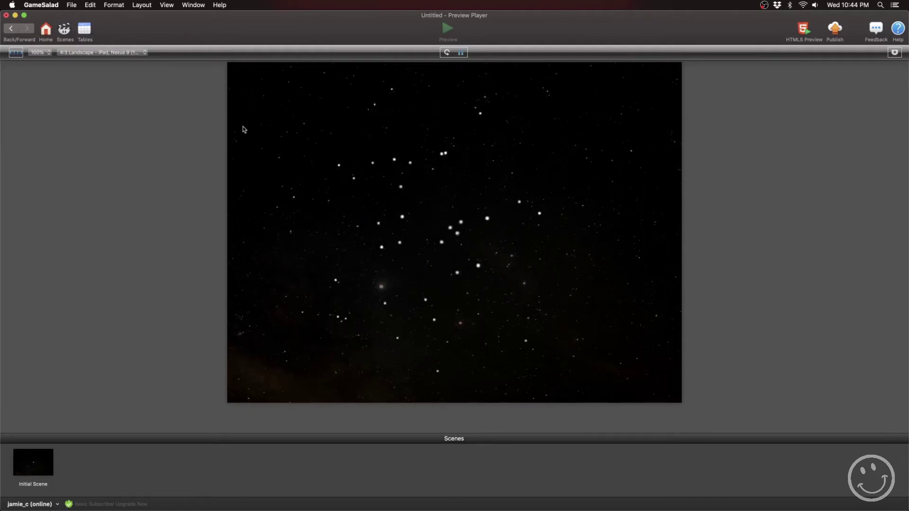
left_click(13, 29)
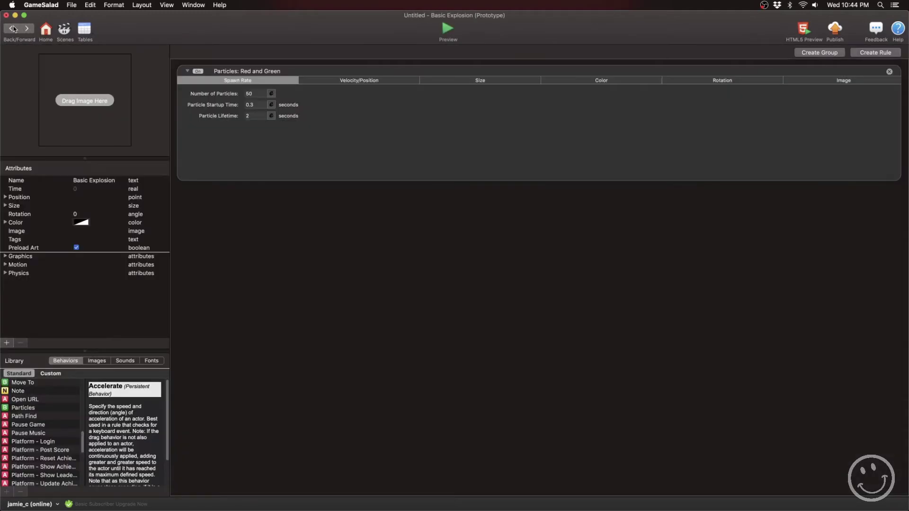
left_click(481, 81)
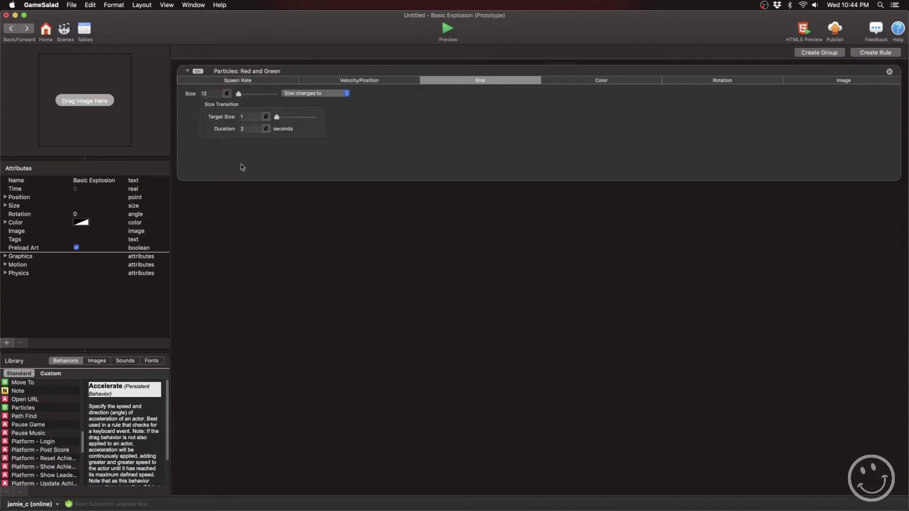
Set the Red and Green particles' starting color to pure red, hex FF0000.
left_click(578, 84)
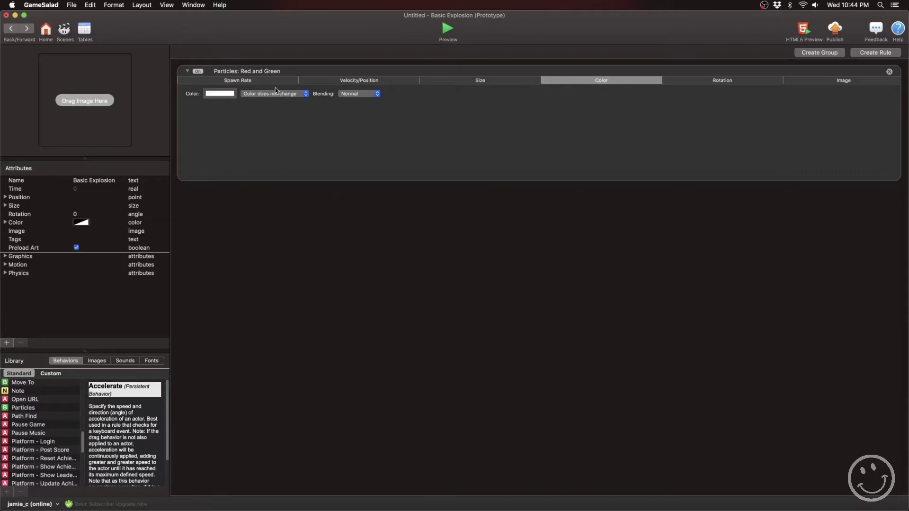
left_click(223, 94)
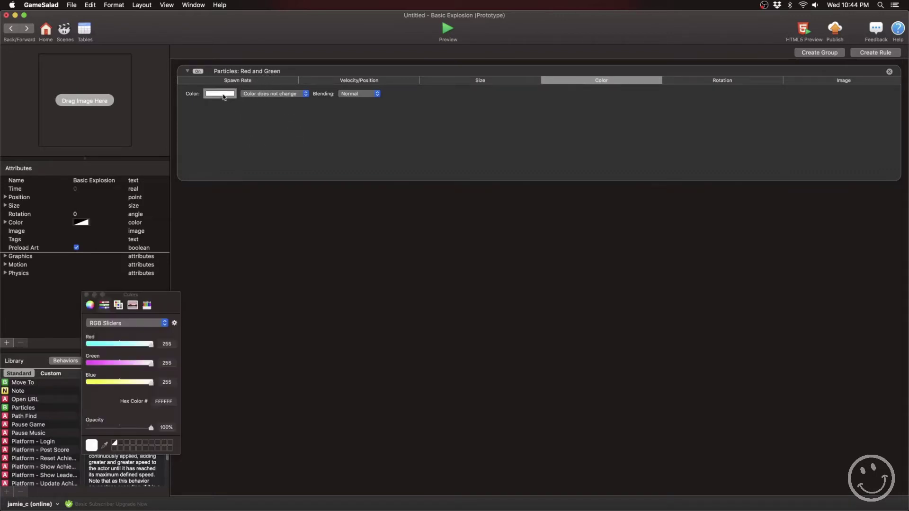
left_click_drag(151, 365, 86, 365)
left_click_drag(150, 386, 82, 385)
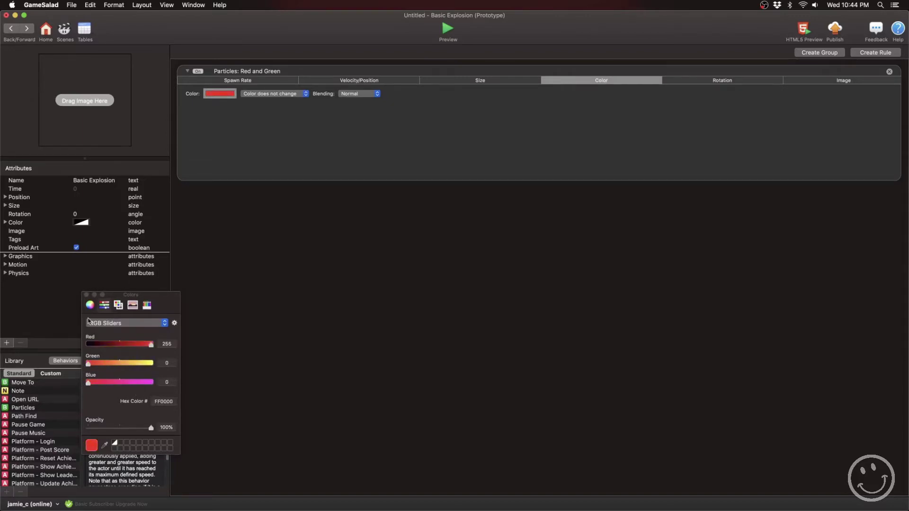
left_click(86, 295)
left_click(248, 137)
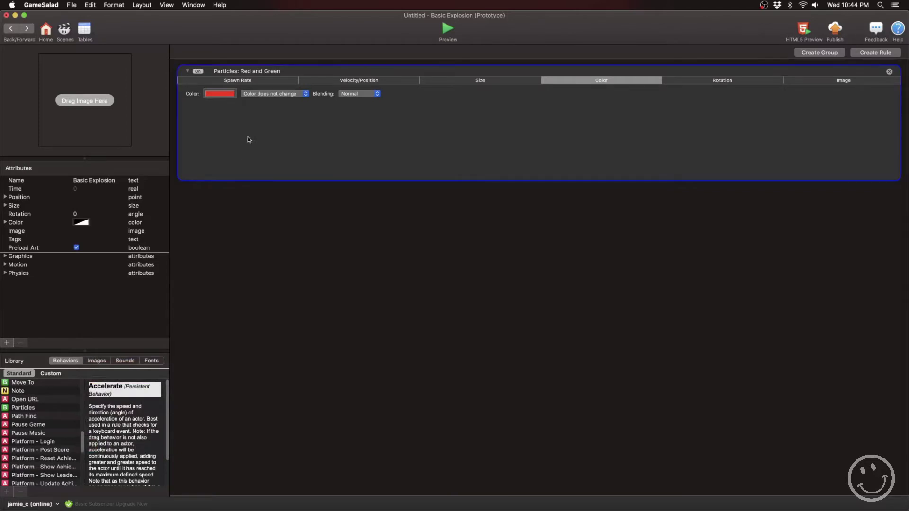
Switch the particles' color behavior to "Color changes to" with a transition duration of 2 seconds.
left_click(436, 84)
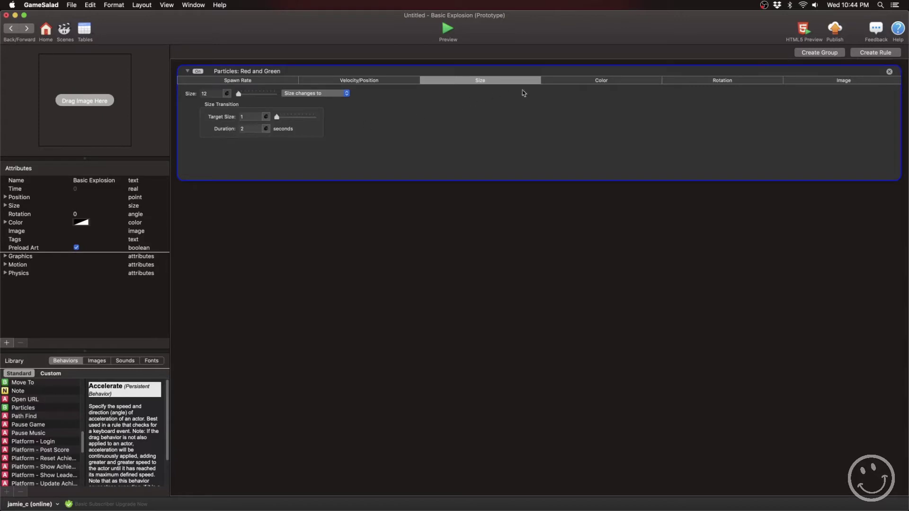
left_click(574, 83)
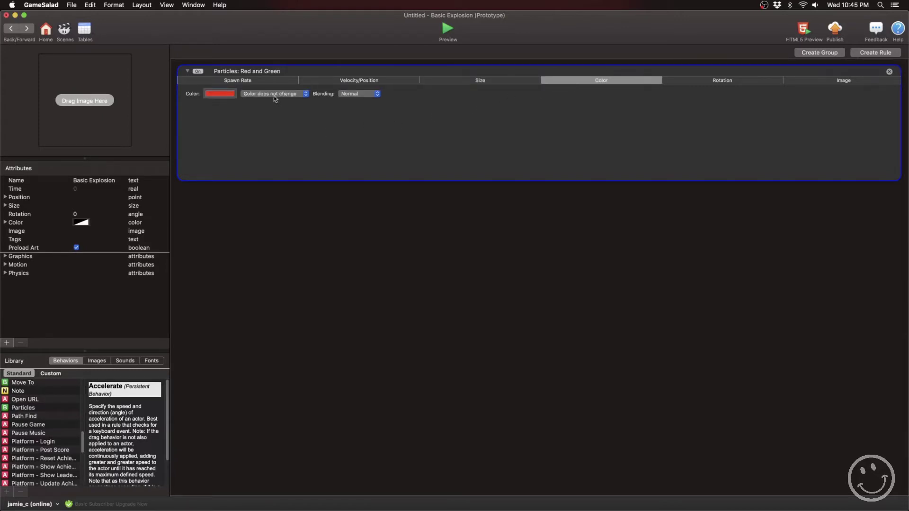
left_click(274, 97)
left_click(277, 102)
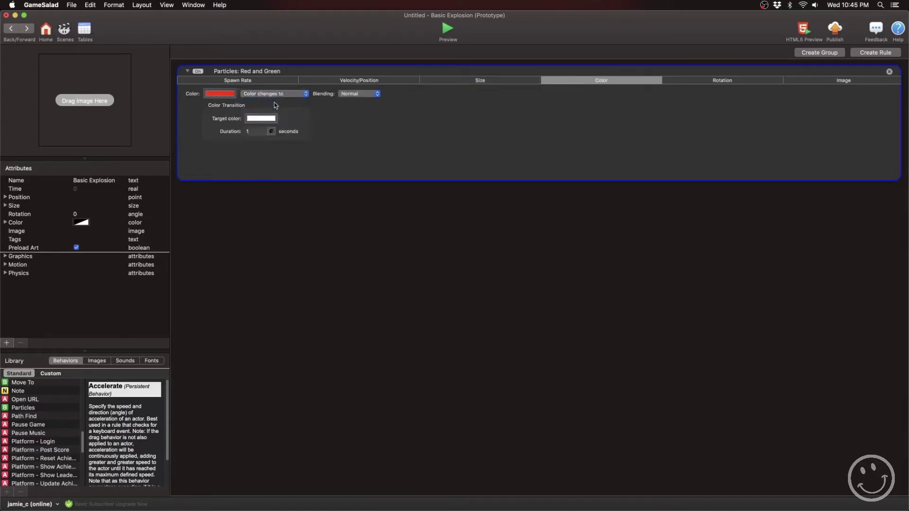
left_click(252, 132)
left_click(253, 132)
Set the color transition's target color to pure green, hex 00FF00, and preview the scene.
left_click(263, 120)
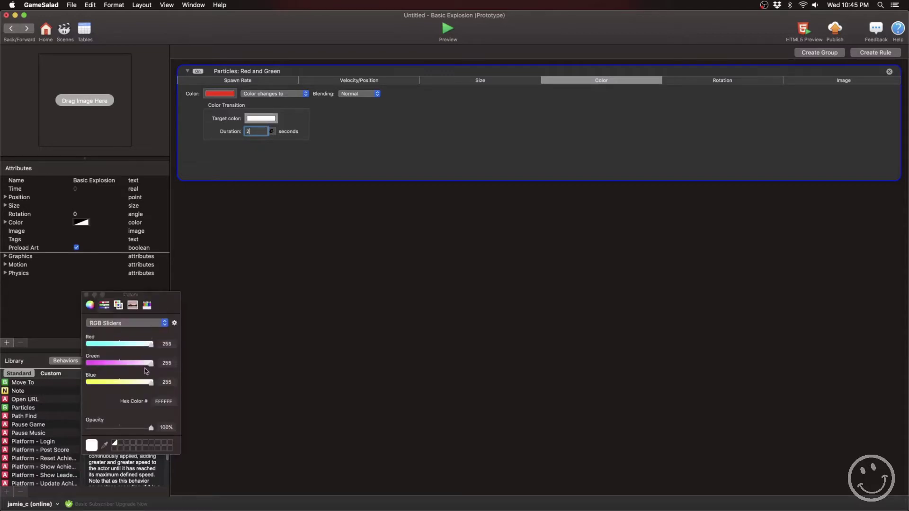
left_click_drag(151, 383, 81, 383)
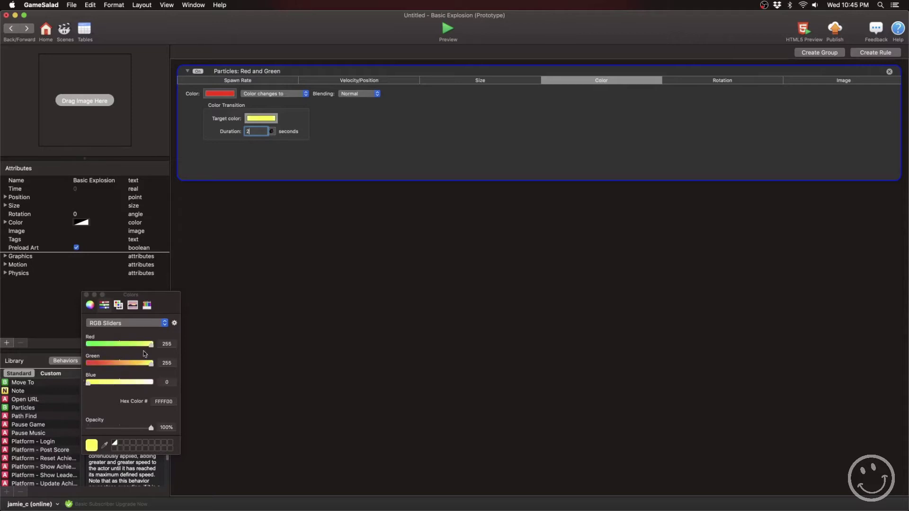
left_click_drag(150, 346, 85, 348)
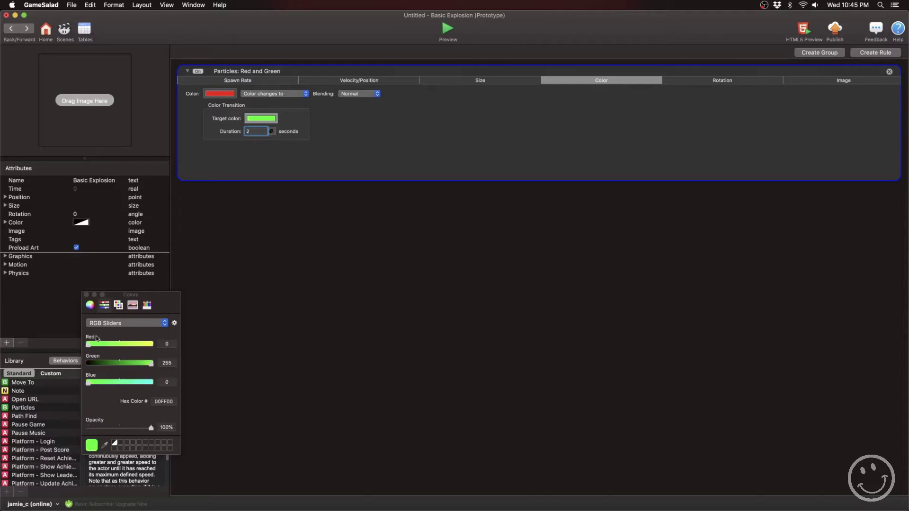
left_click(86, 295)
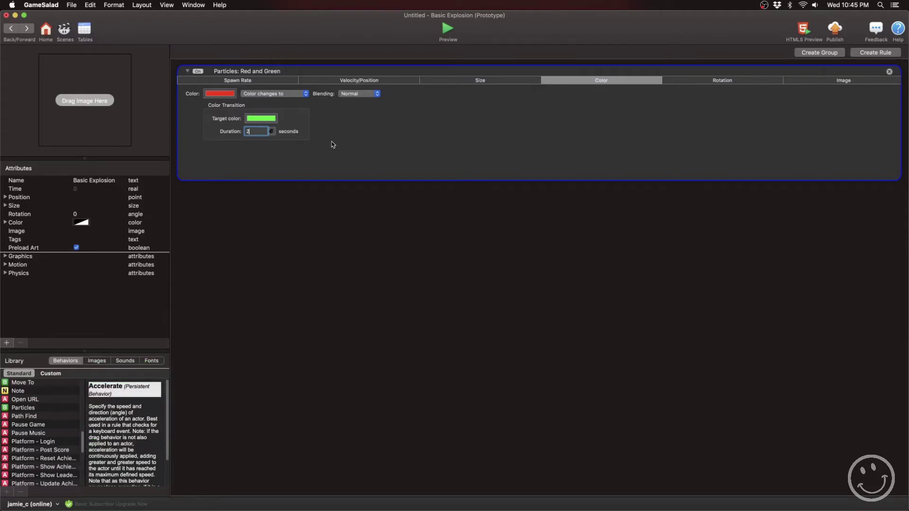
left_click(446, 34)
Turn off the Red and Green particles and add a second Particles behavior below them.
left_click(714, 81)
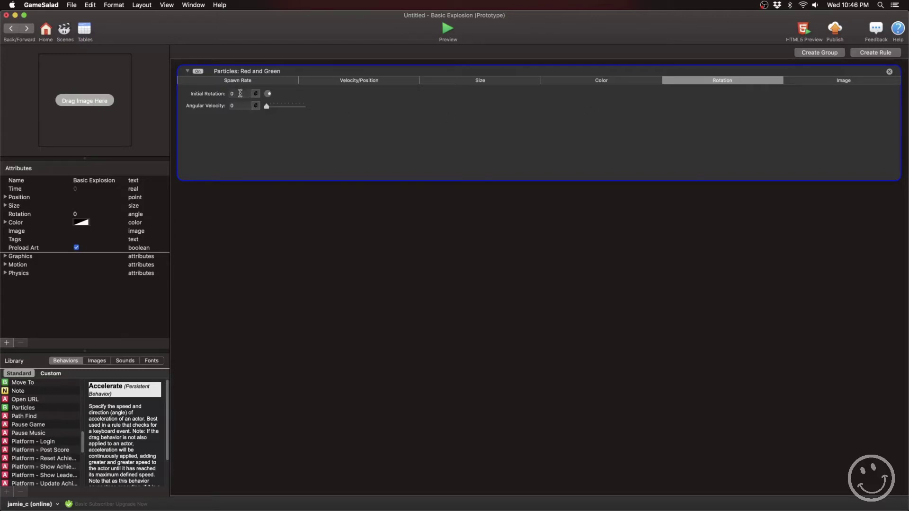
left_click(197, 72)
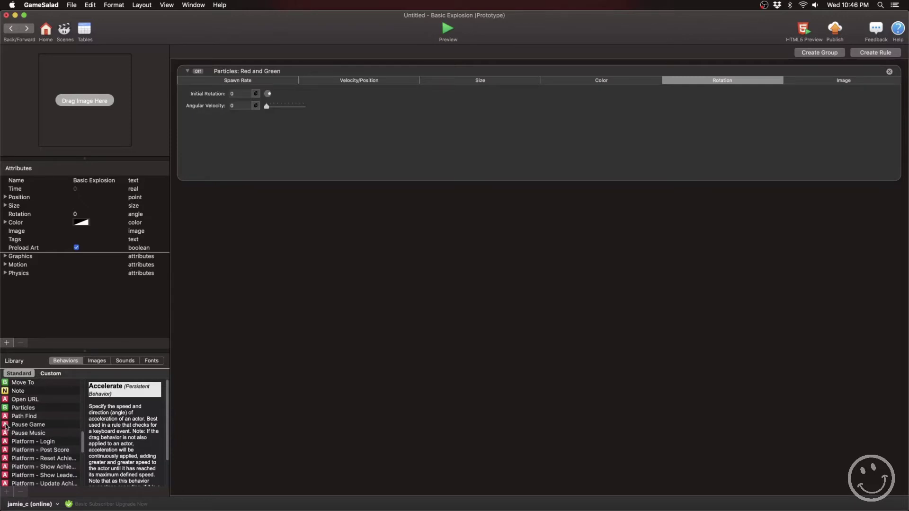
left_click_drag(7, 413, 298, 323)
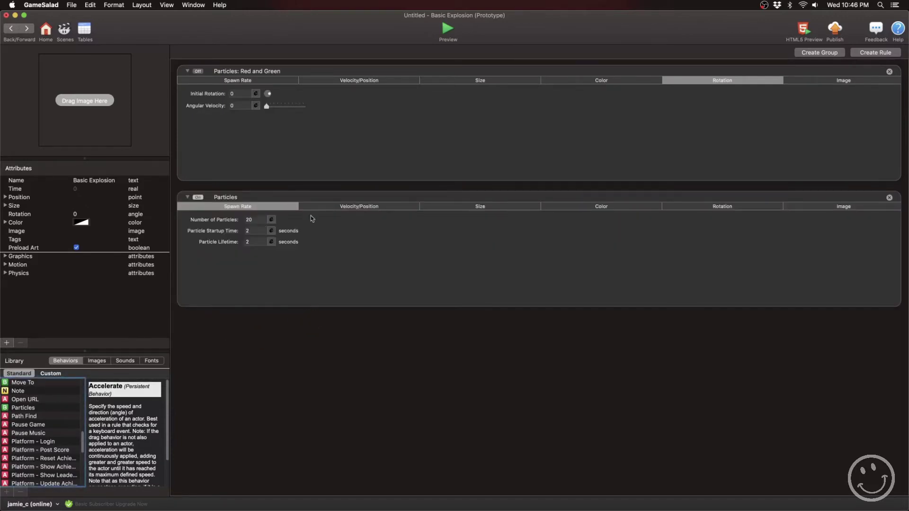
Set the speed of the new Particles behavior to 200.
left_click(339, 208)
left_click(250, 242)
left_click(250, 242)
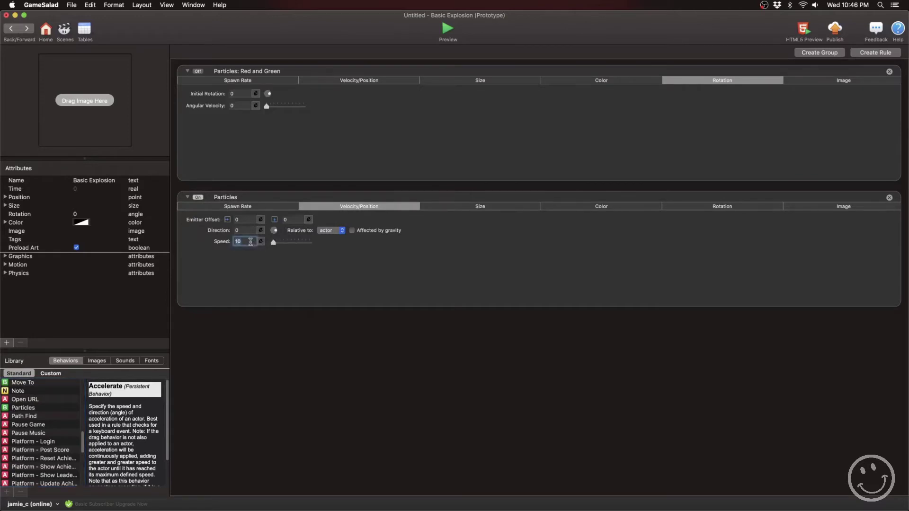
type("200")
key("Return")
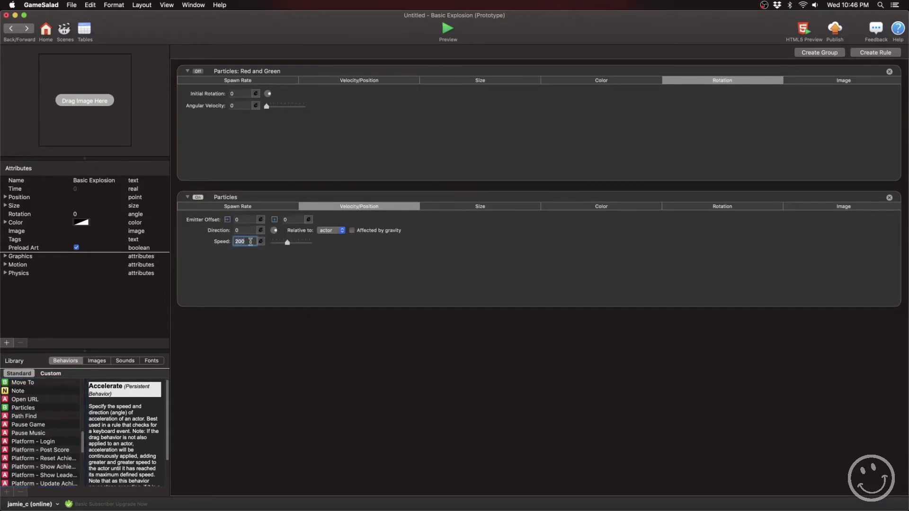
Set the new particles' initial rotation to 45, preview the scene, and return to the actor editor.
left_click(816, 208)
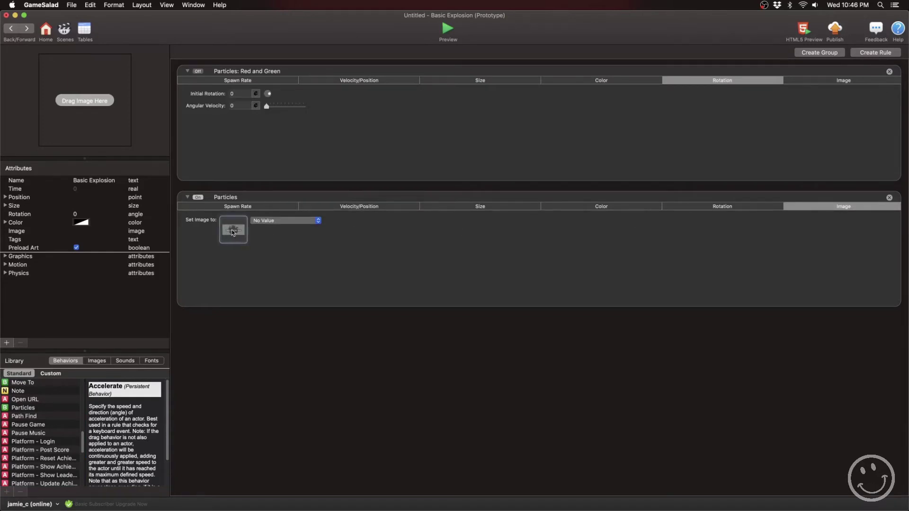
left_click(698, 206)
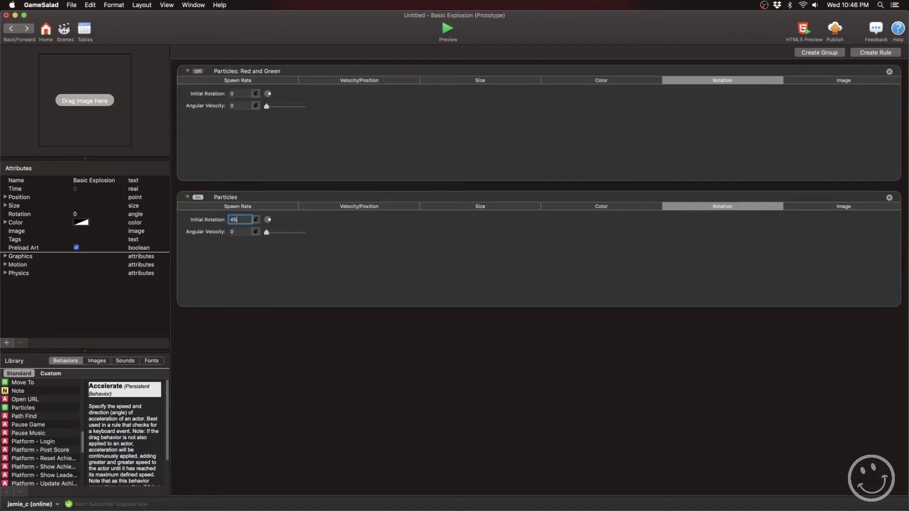
key("Return")
left_click(449, 29)
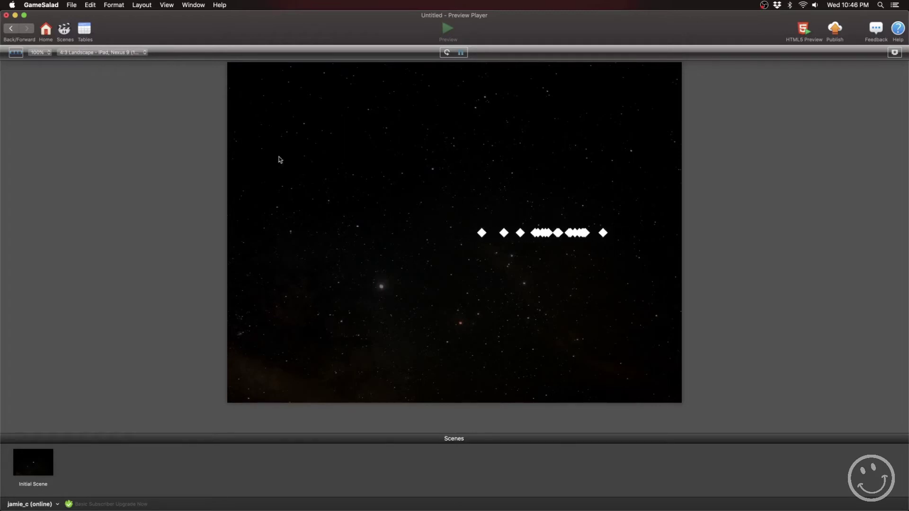
key("super+Return")
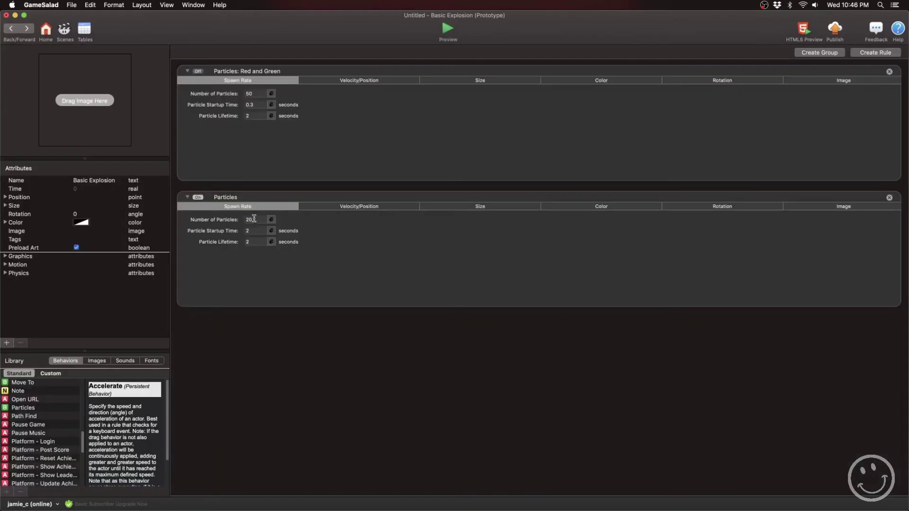
Set the new particles' initial rotation to random(0,90), preview the scene, and return to the actor editor.
left_click(734, 208)
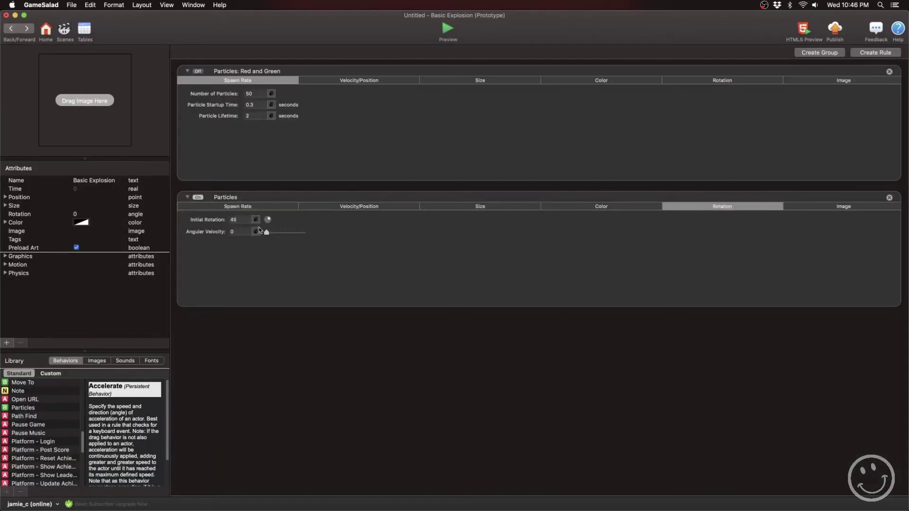
left_click(235, 220)
left_click(257, 220)
left_click(355, 231)
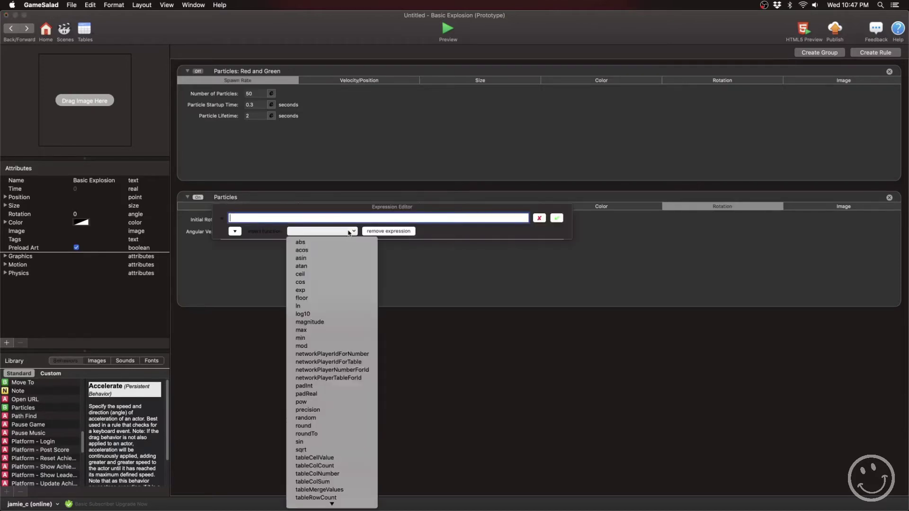
left_click(341, 418)
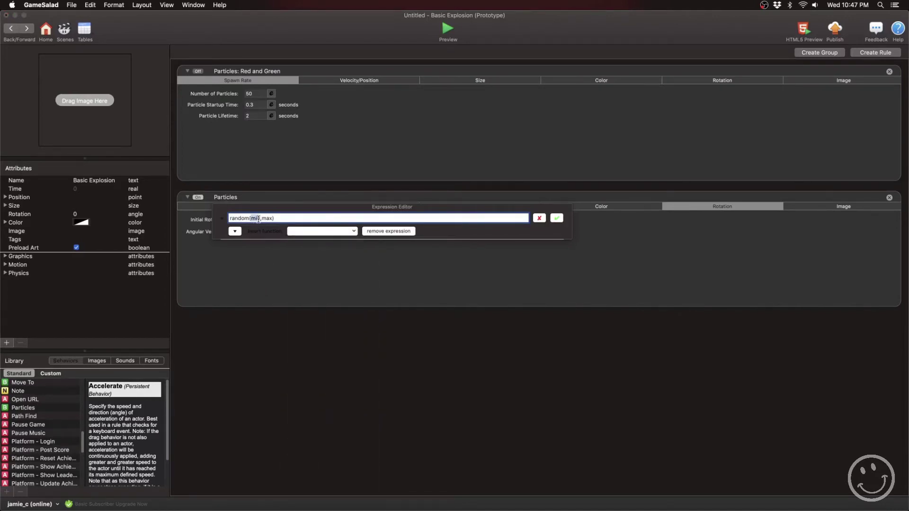
type("0")
left_click_drag(257, 219, 260, 219)
type("90")
left_click(561, 220)
left_click(447, 31)
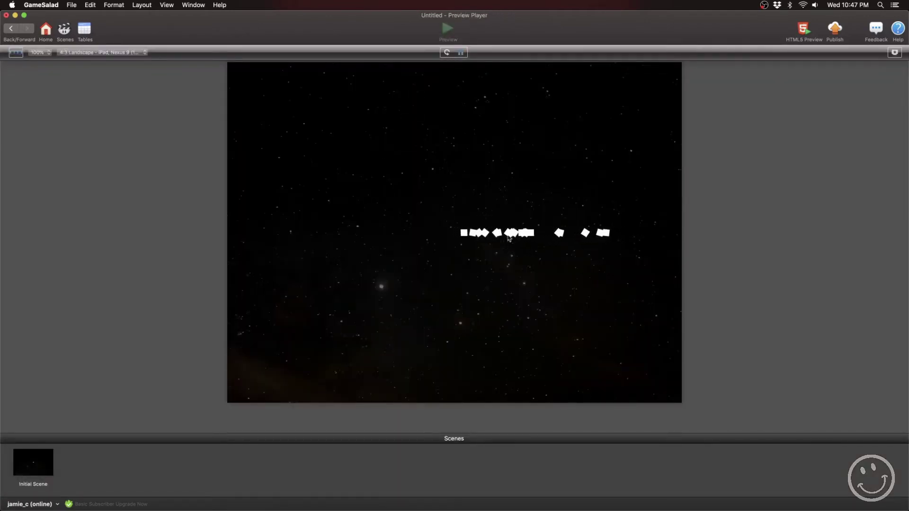
left_click(11, 28)
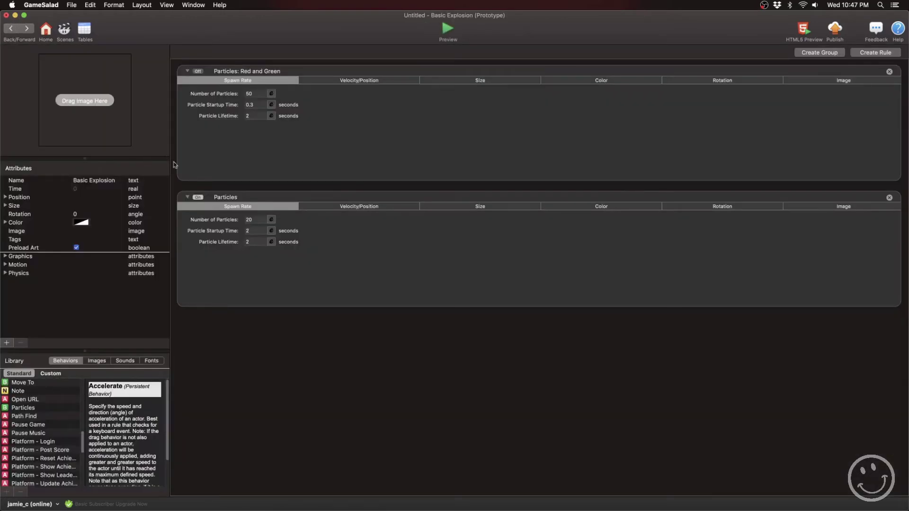
Remove the random expression from the new particles' initial rotation, resetting it to 0.
left_click(713, 207)
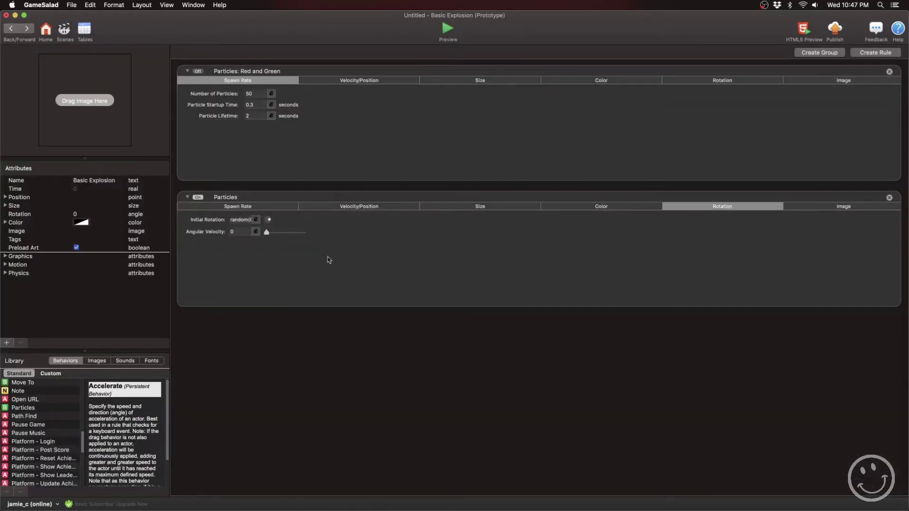
left_click(254, 219)
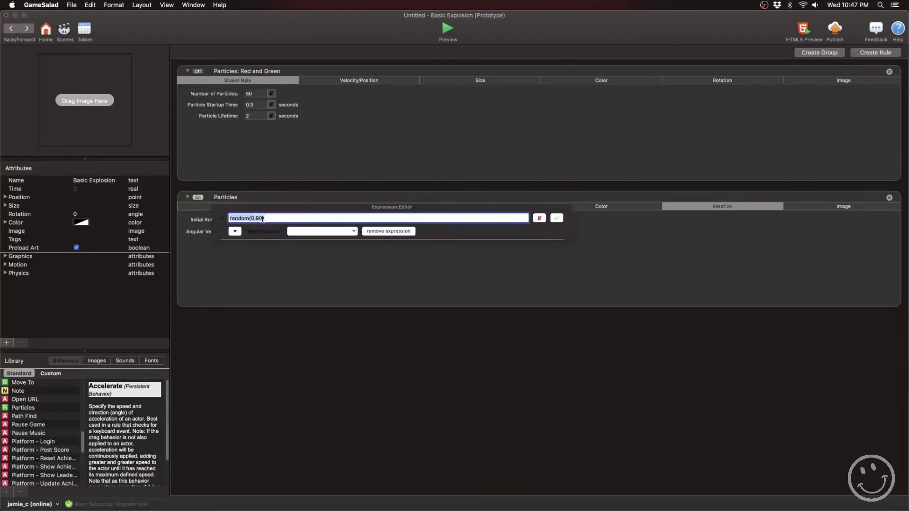
left_click(388, 231)
left_click(245, 222)
type("9")
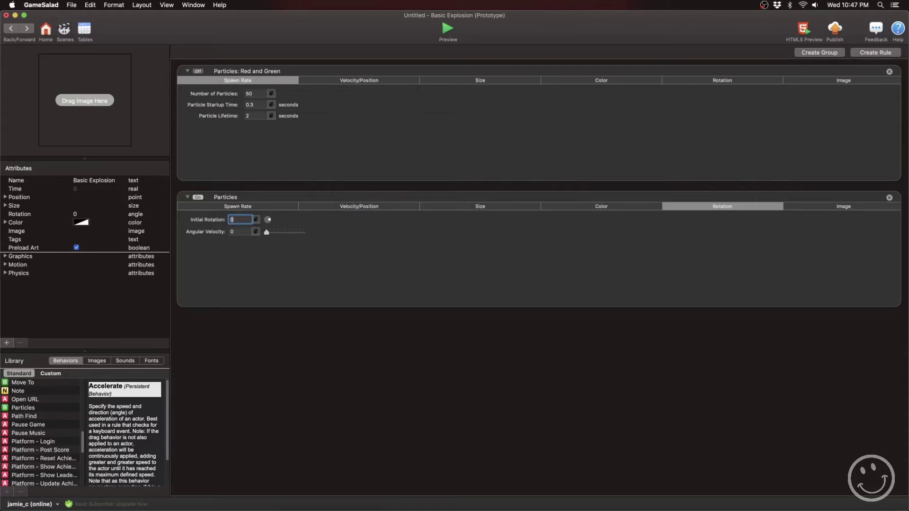
left_click(254, 277)
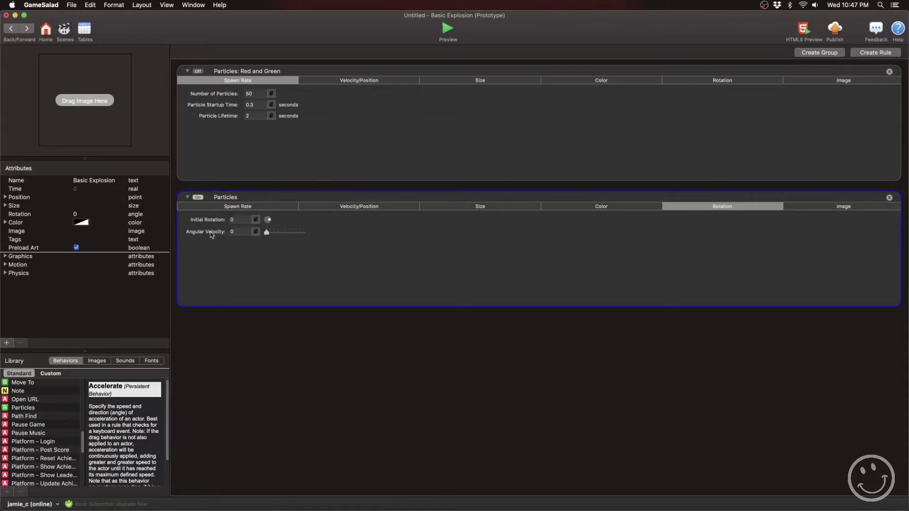
Set the new particles' angular velocity to 500 and preview the scene.
left_click(240, 232)
type("500")
key("Return")
left_click(452, 31)
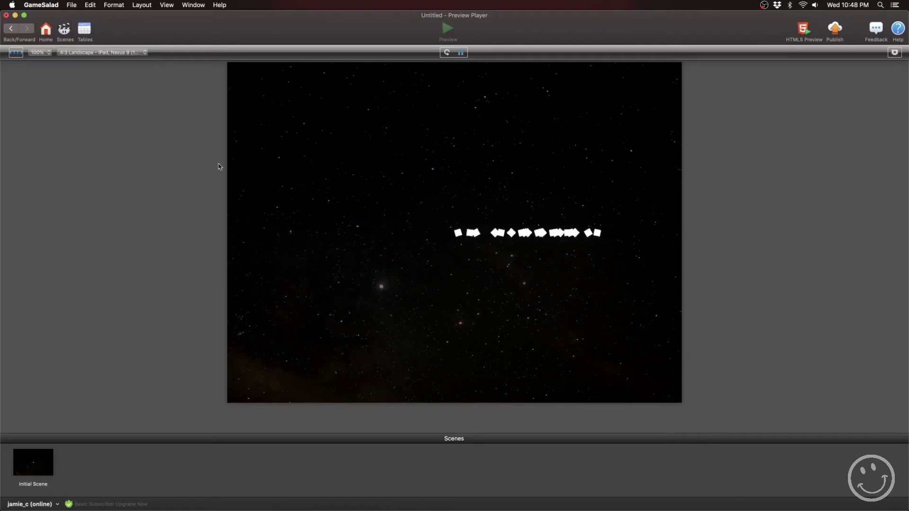
Return to the actor editor and delete the second Particles behavior used for the rotation tests.
left_click(12, 28)
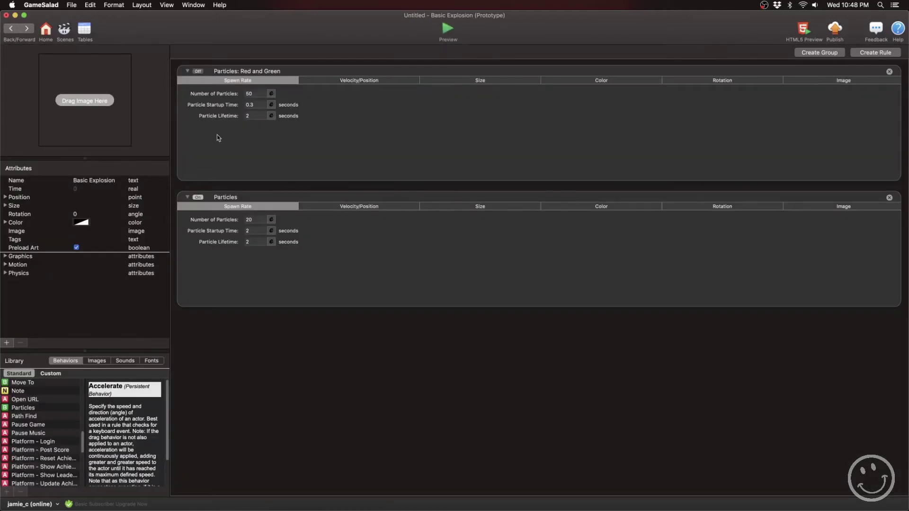
left_click(890, 198)
left_click(313, 96)
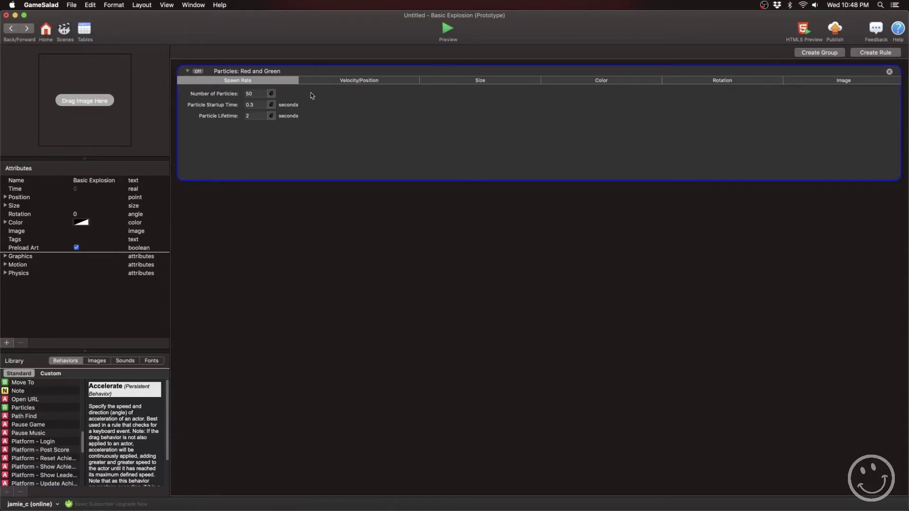
Turn the Red and Green particles back on, preview the scene, and return to the actor editor.
left_click(199, 72)
left_click(448, 29)
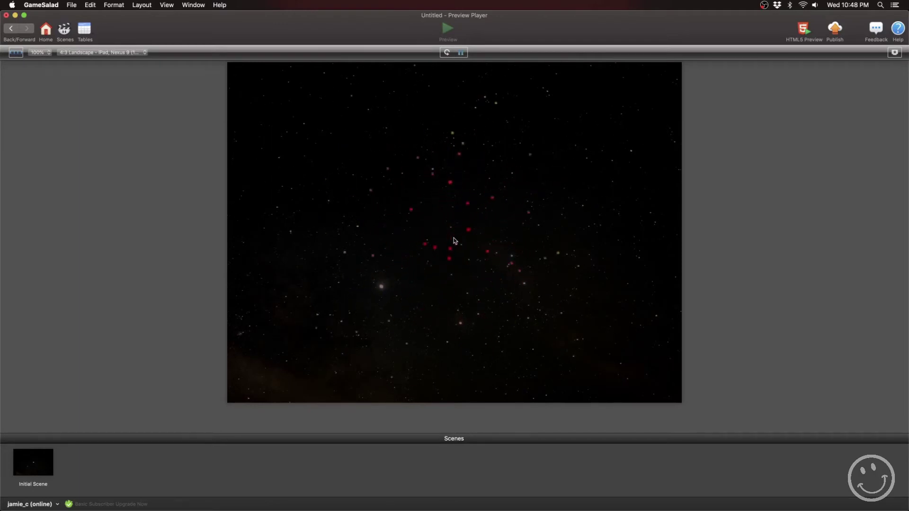
left_click(10, 31)
left_click(250, 148)
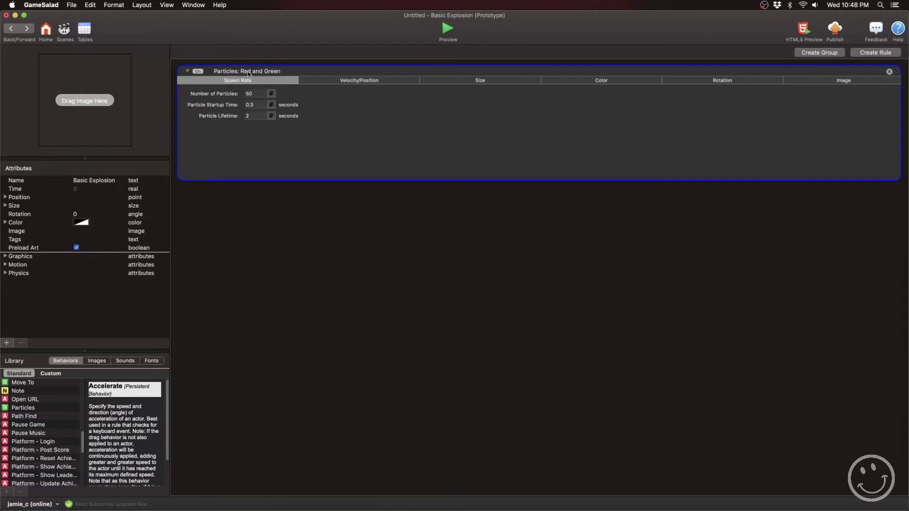
Collapse the Red and Green particles behavior and place a duplicate of it directly below.
left_click(187, 71)
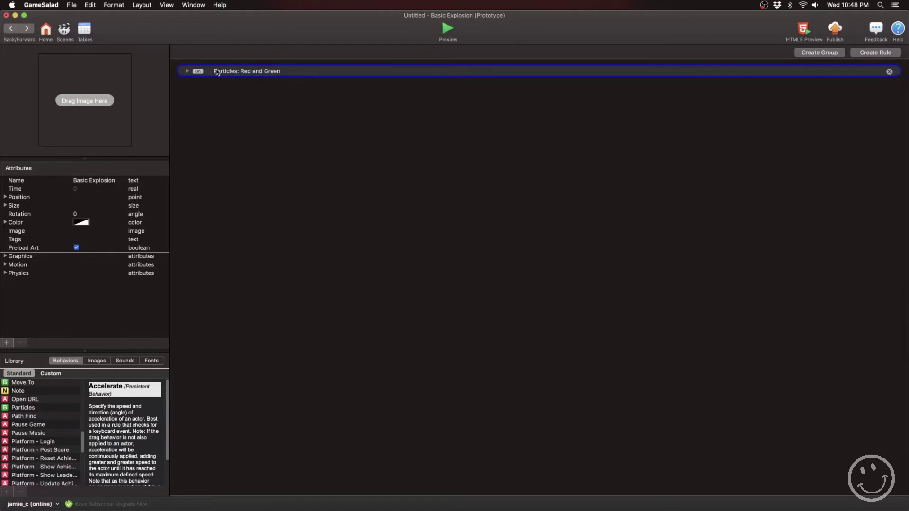
left_click_drag(217, 71, 222, 97, "alt")
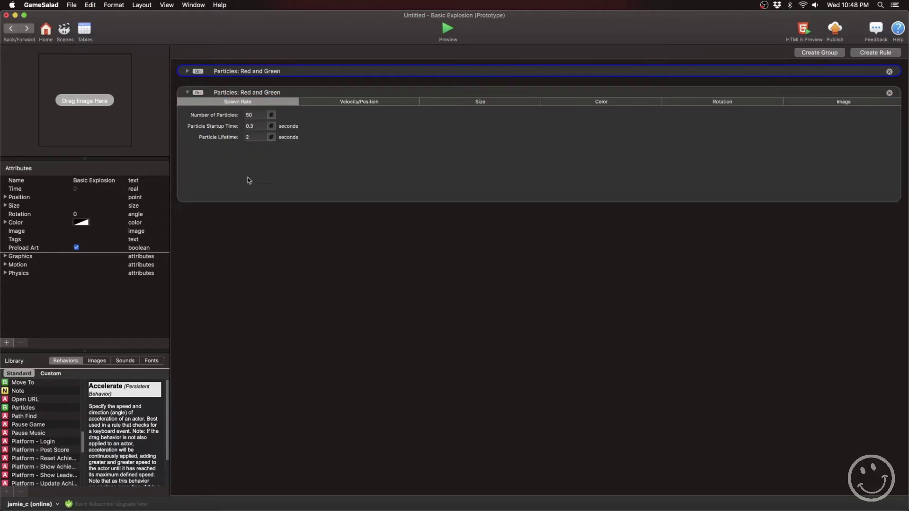
left_click(301, 250)
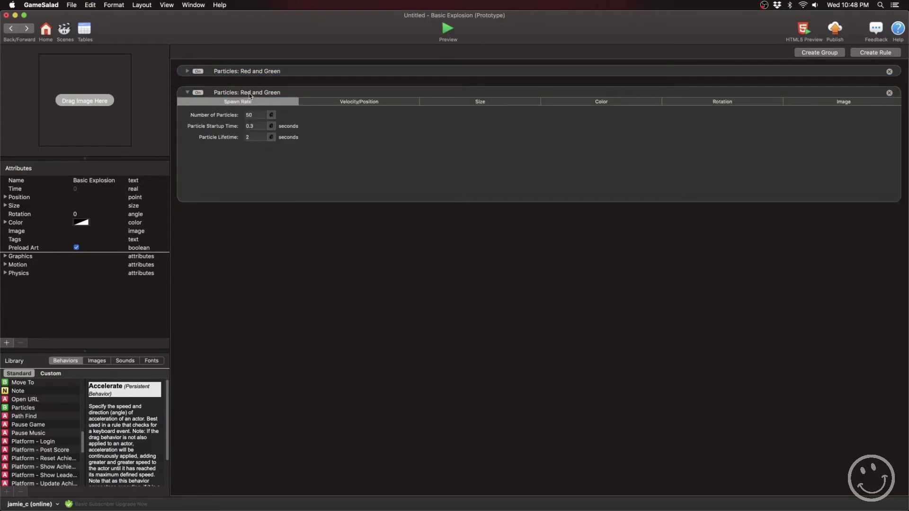
Rename the duplicated behavior to "Particles: Yellow and Blue".
left_click(225, 93)
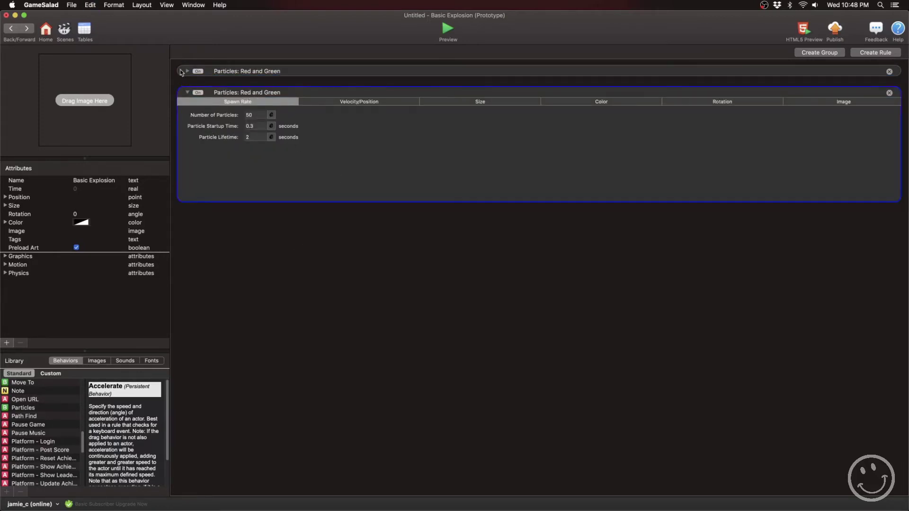
left_click(244, 94)
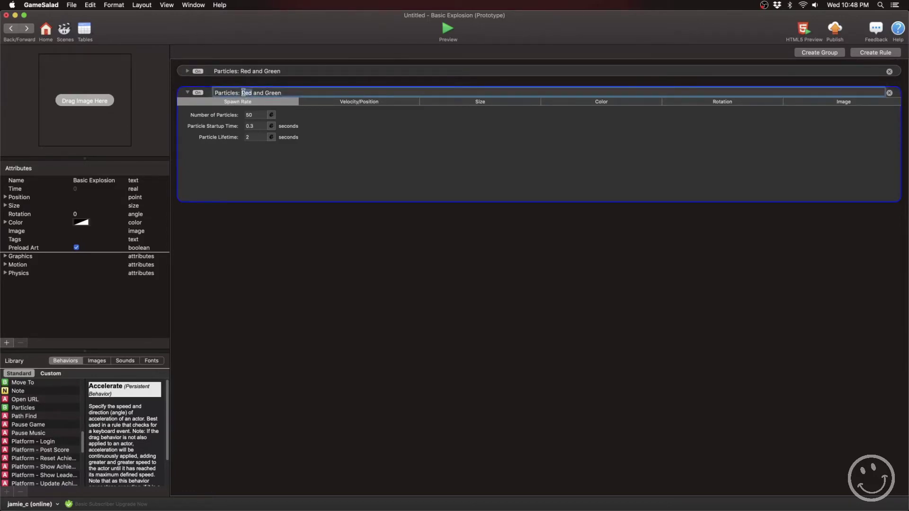
double_click(244, 93)
type("Yellow")
double_click(275, 93)
type("Blue")
key("Return")
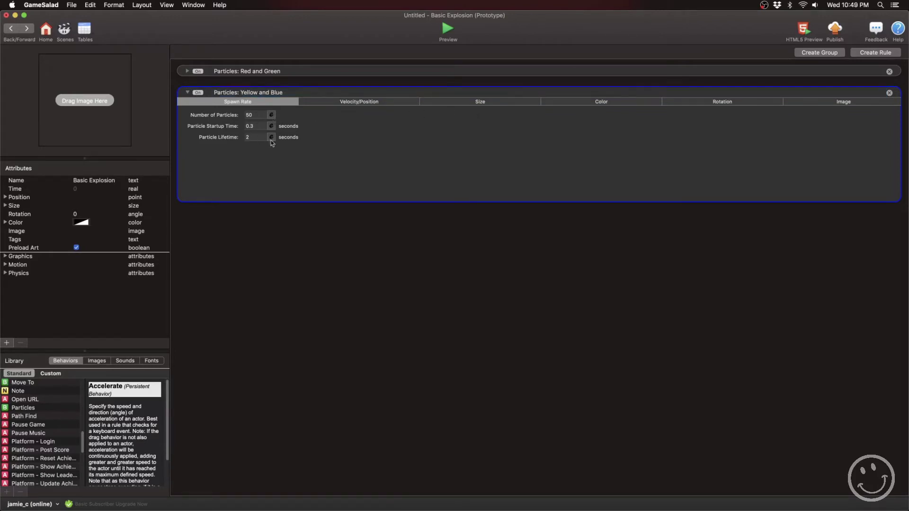
Set the Yellow and Blue particles' starting color to yellow (FFFF00).
left_click(599, 103)
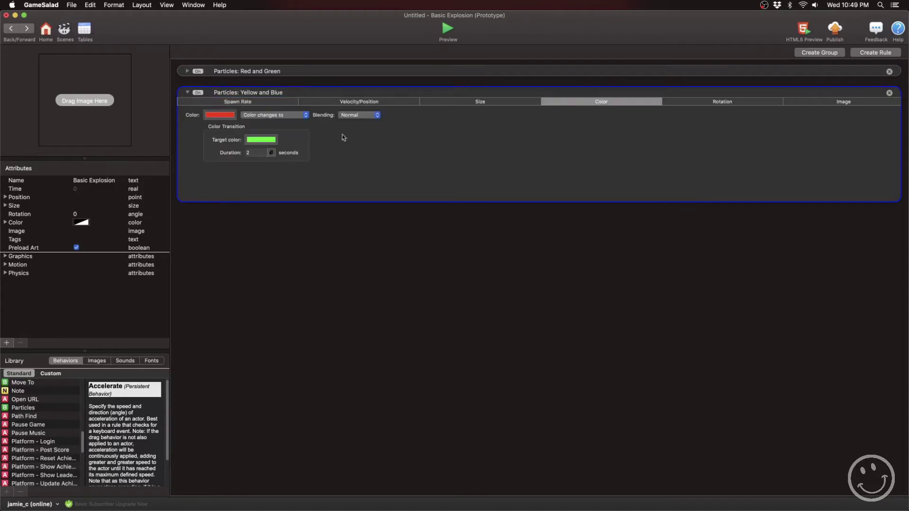
left_click(220, 115)
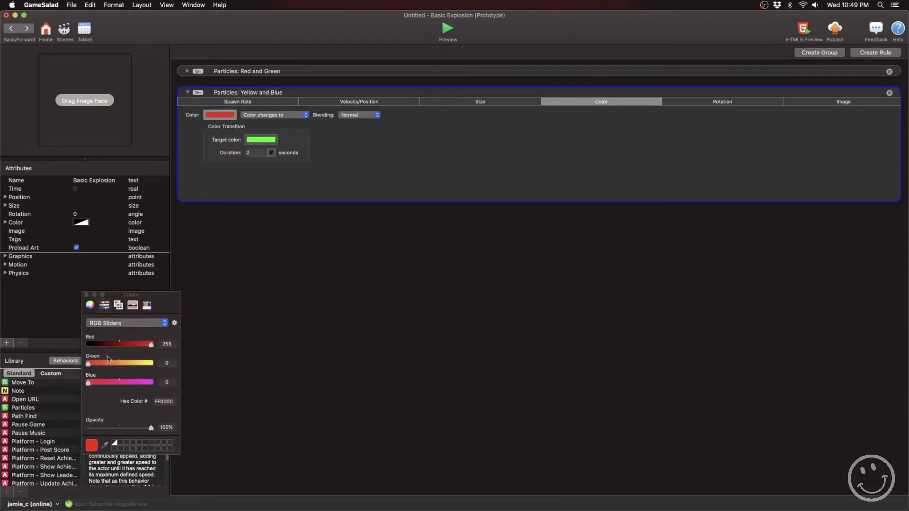
left_click_drag(89, 365, 177, 347)
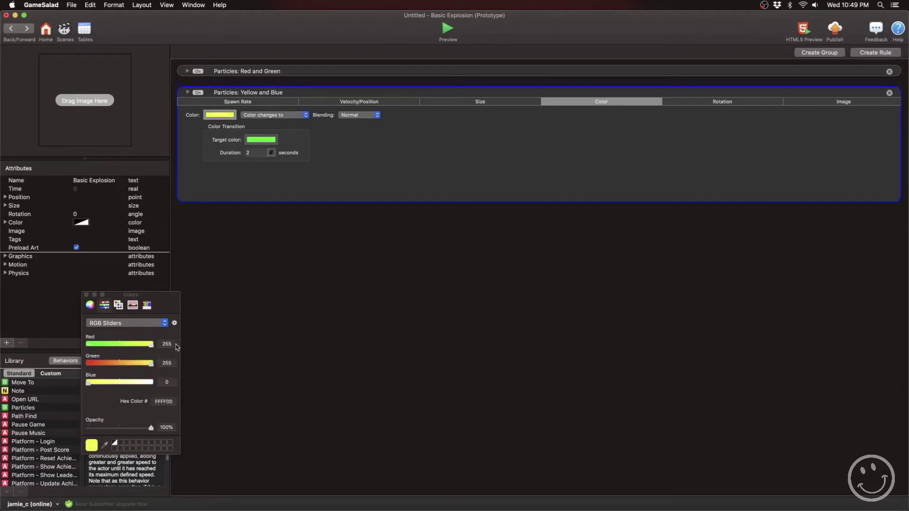
left_click(86, 295)
Set the Yellow and Blue particles' target color to blue (0000FF) and collapse the behavior.
left_click(262, 140)
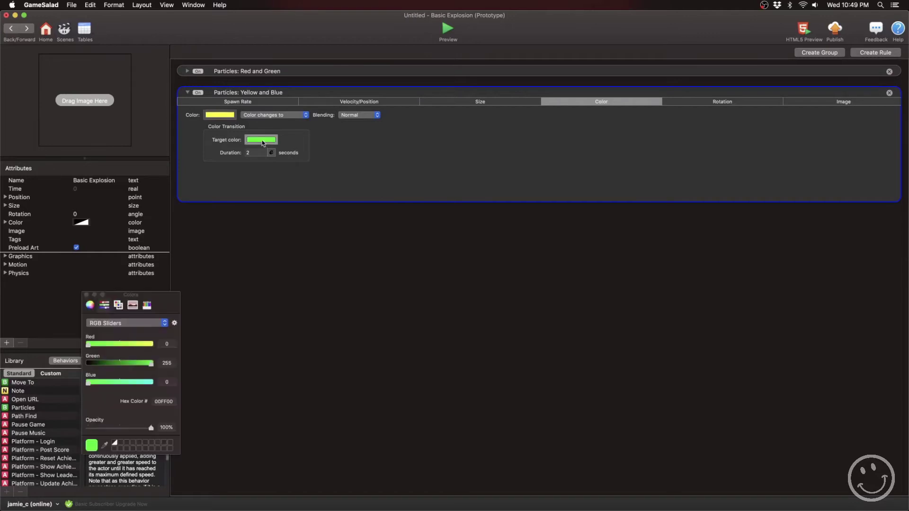
left_click_drag(90, 384, 83, 366)
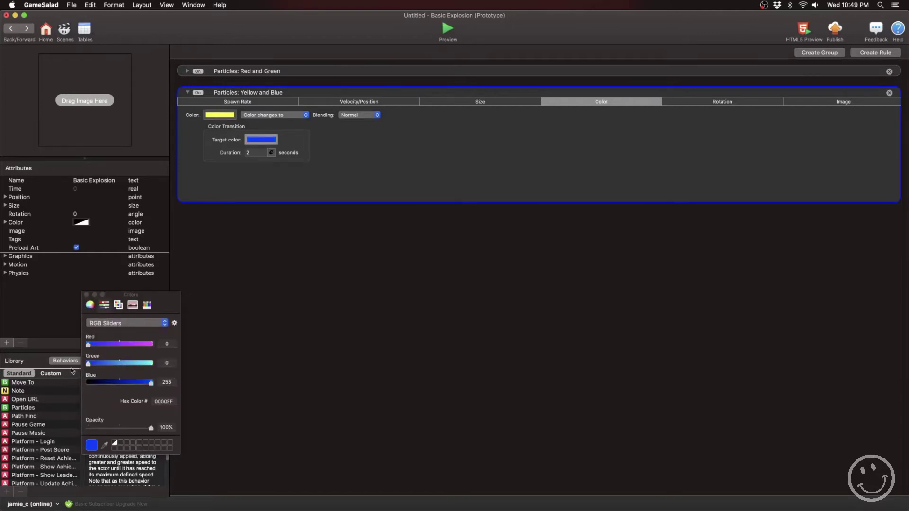
left_click(86, 295)
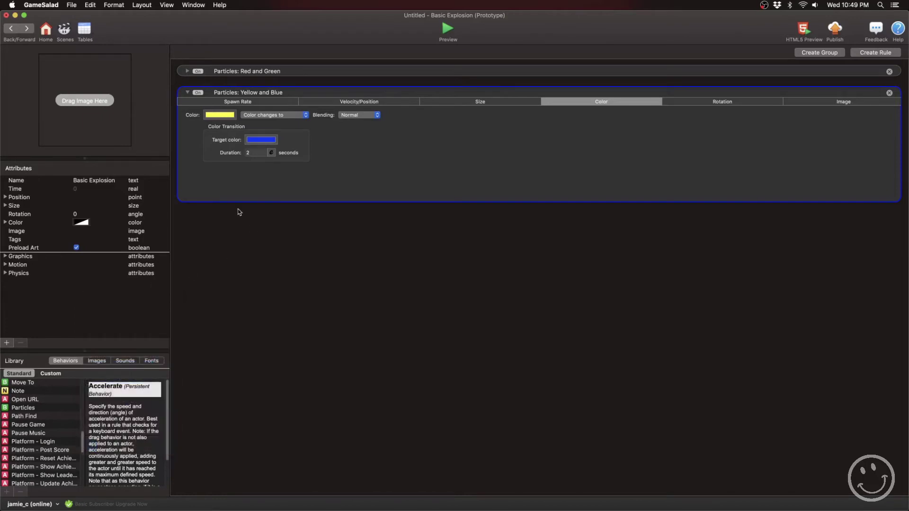
left_click(188, 93)
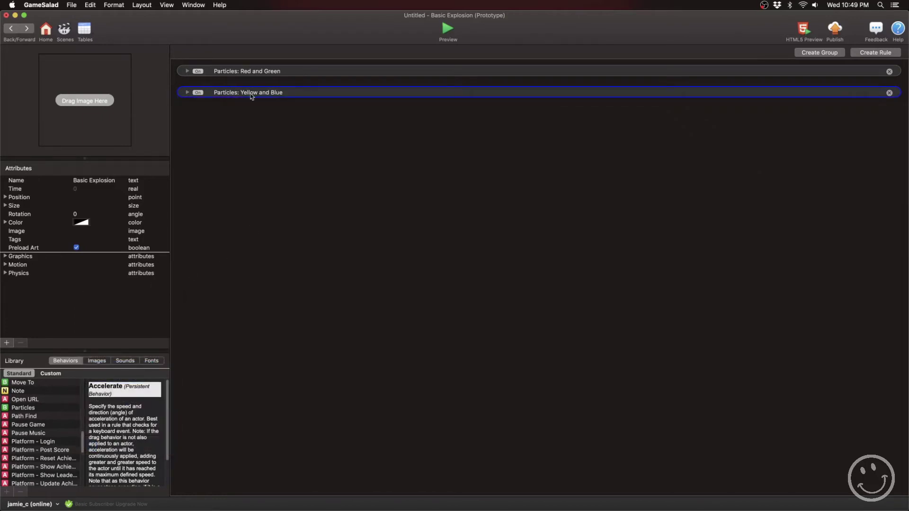
Duplicate the Yellow and Blue particles behavior and rename the copy to "Particles: Purple and Orange".
key("super+d")
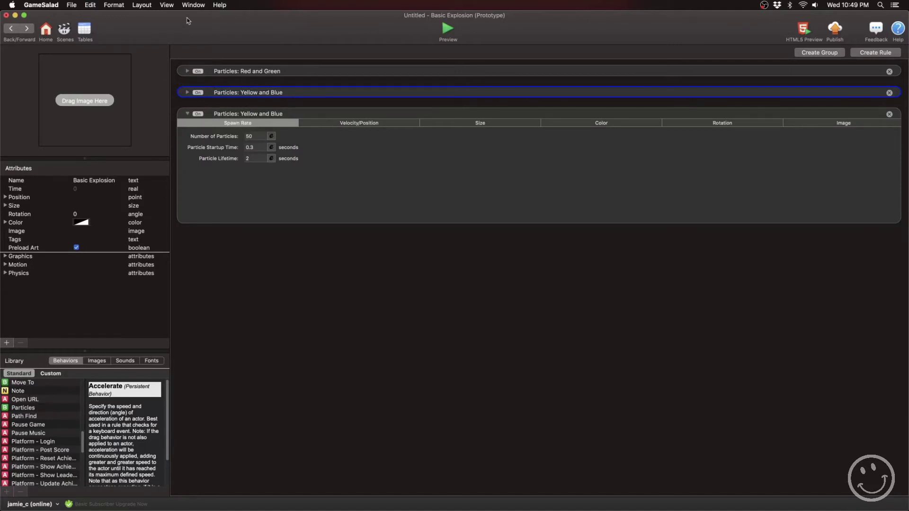
double_click(250, 114)
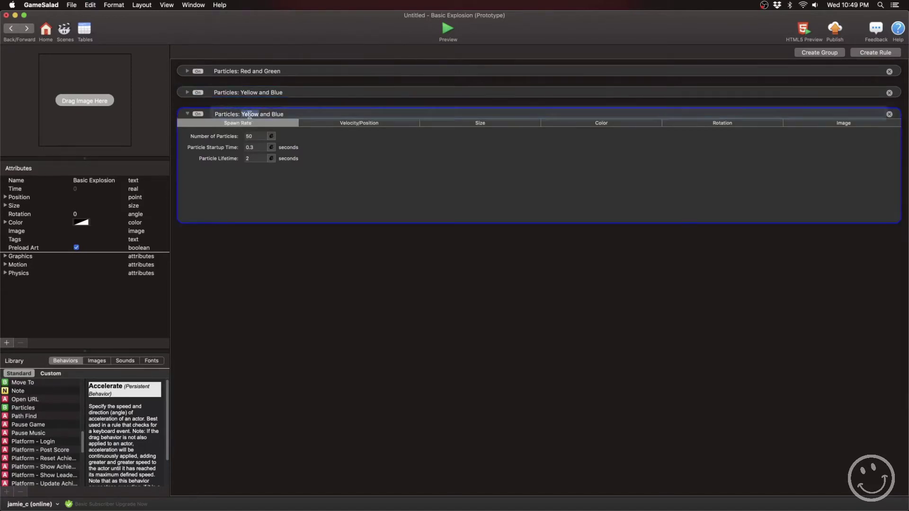
type("Purple")
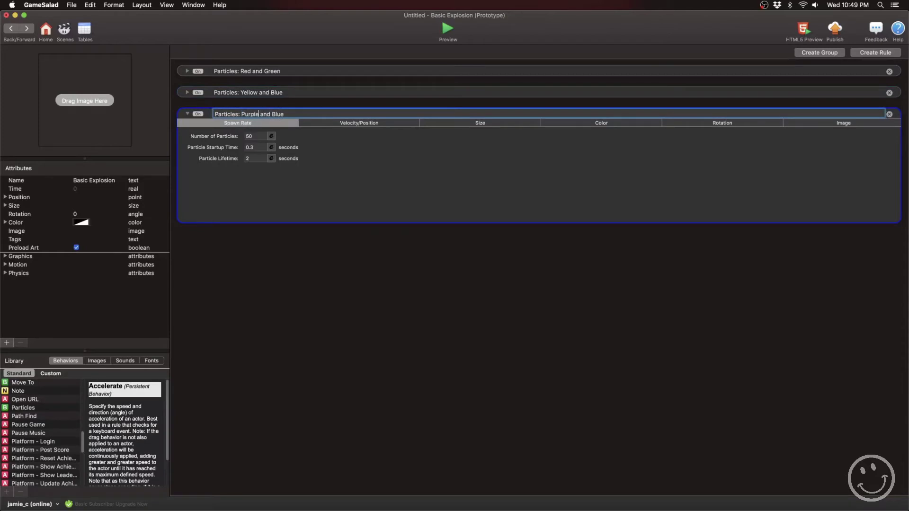
double_click(279, 114)
type("Orange")
key("Return")
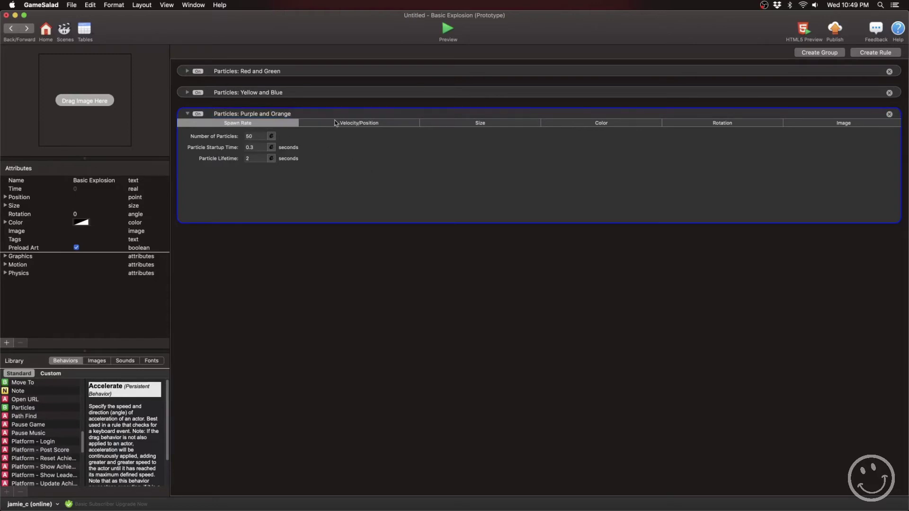
Set the Purple and Orange particles' starting color to a magenta purple (FF00FF).
left_click(591, 126)
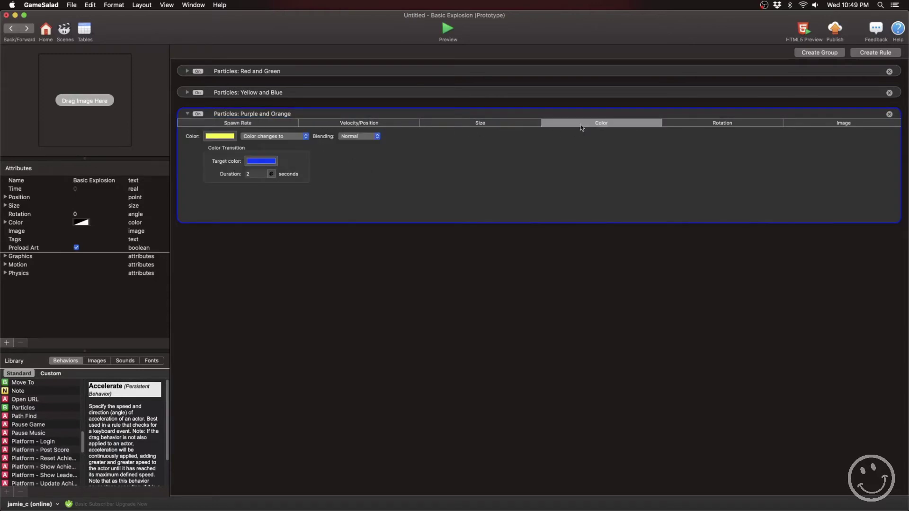
left_click(215, 137)
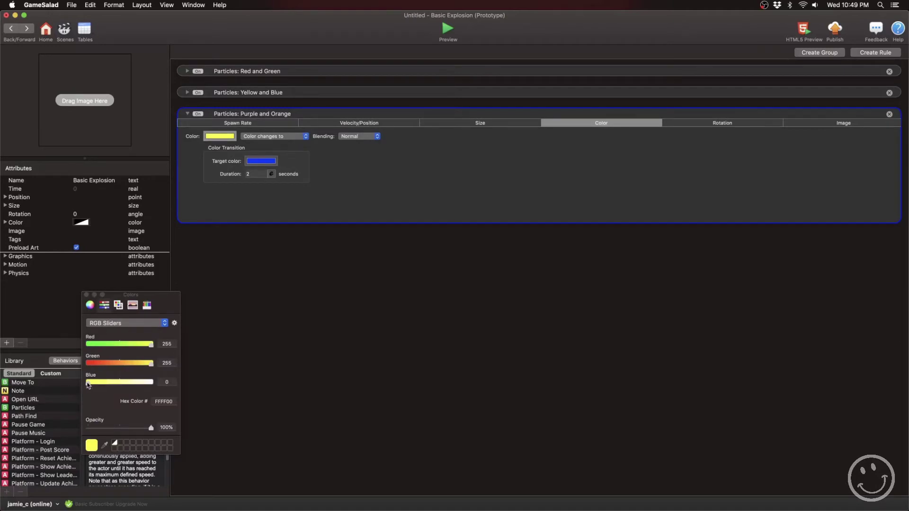
left_click_drag(87, 385, 78, 367)
left_click(86, 295)
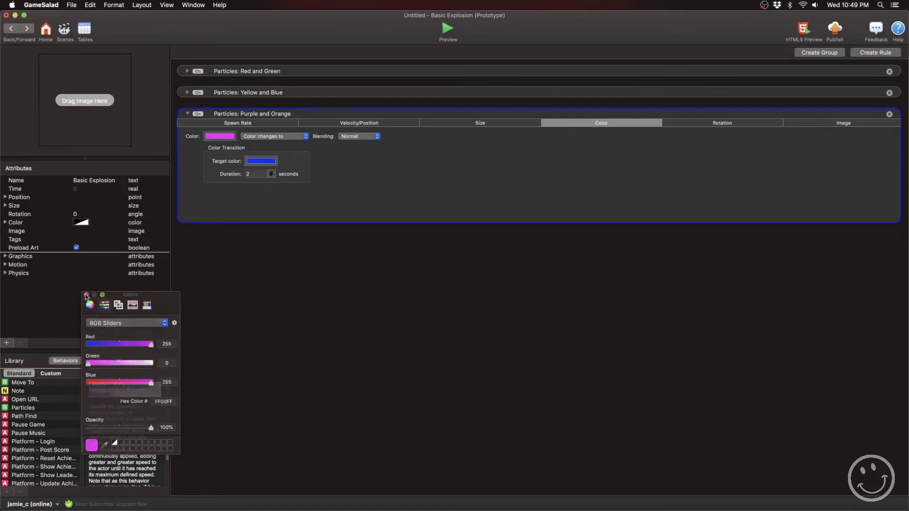
Set the Purple and Orange particles' target color to orange with red 255, green 86, blue 0, and collapse the behavior.
left_click(265, 162)
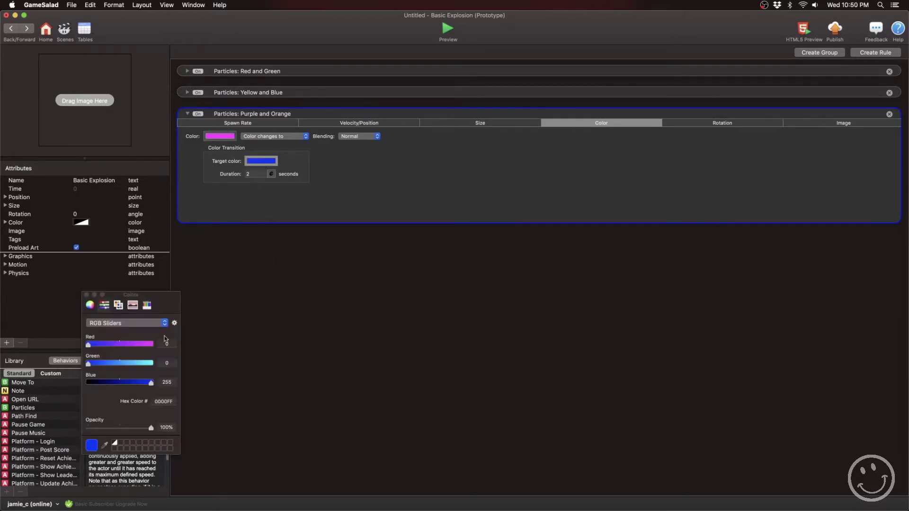
left_click_drag(88, 345, 151, 344)
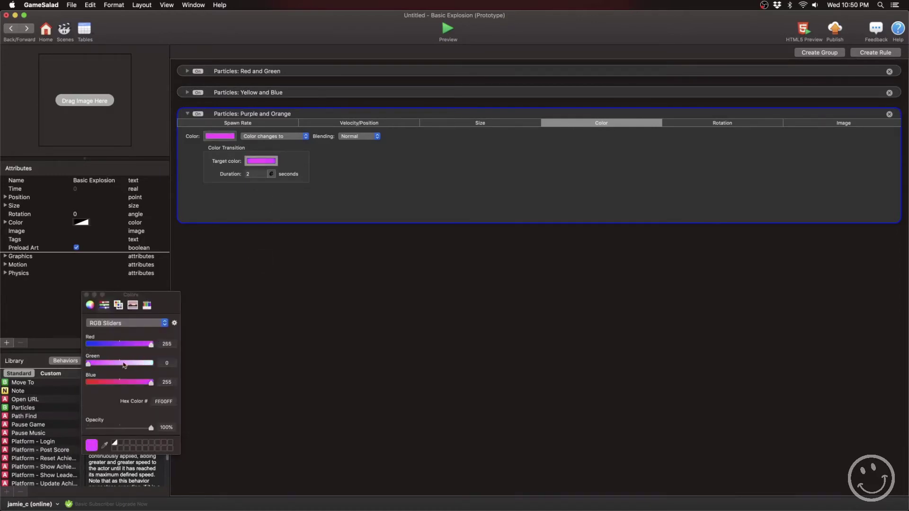
left_click(152, 384)
left_click_drag(152, 385, 116, 387)
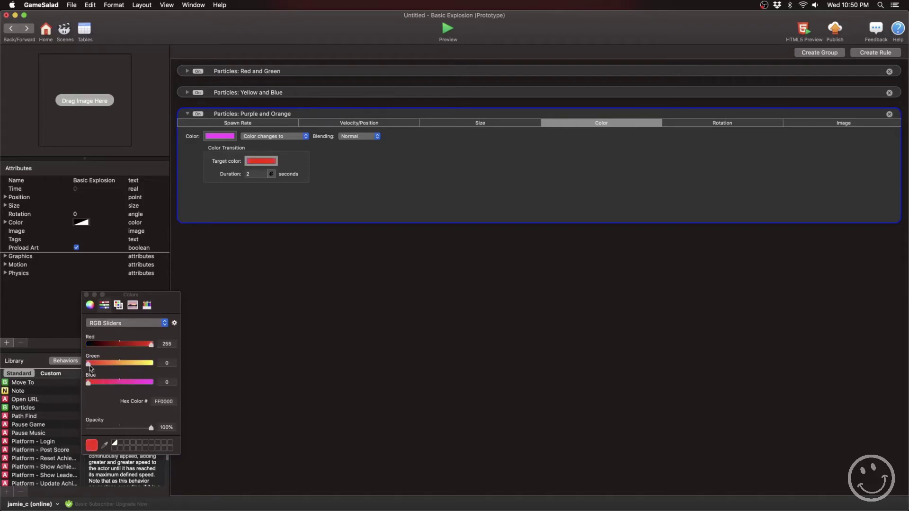
left_click_drag(91, 369, 111, 369)
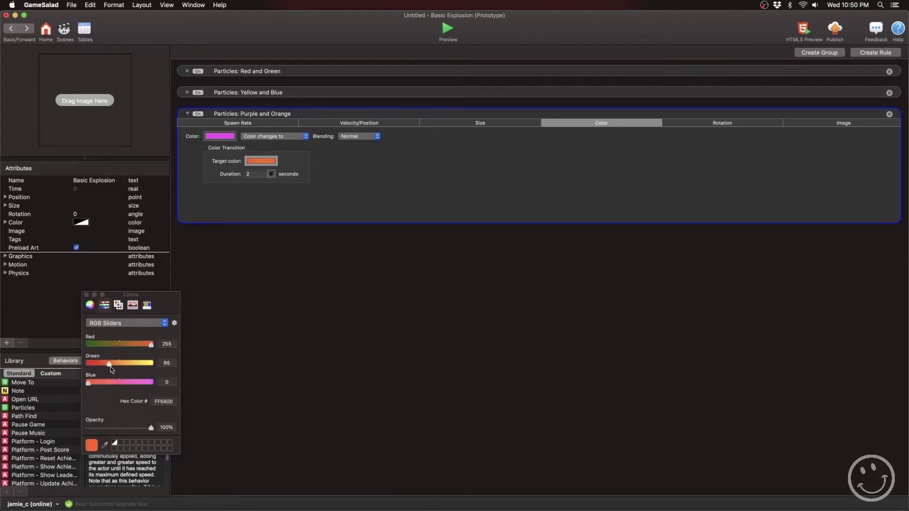
left_click(87, 295)
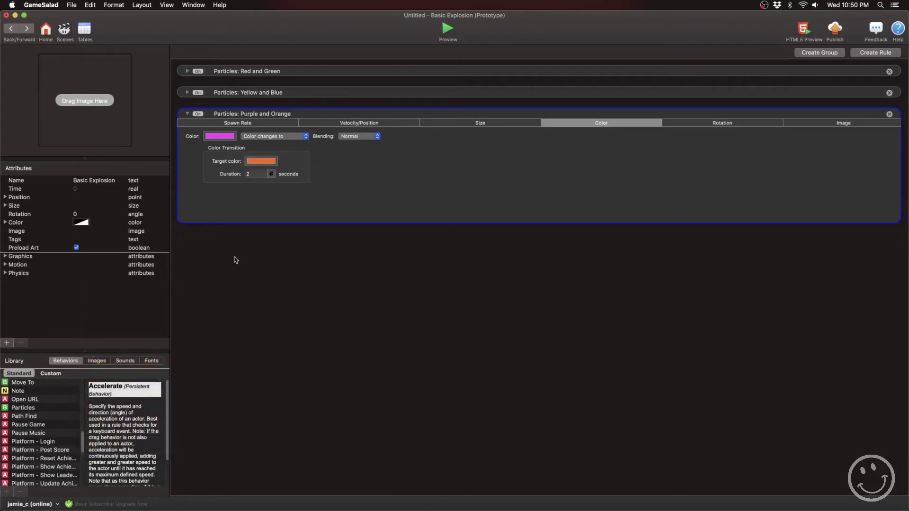
left_click(188, 114)
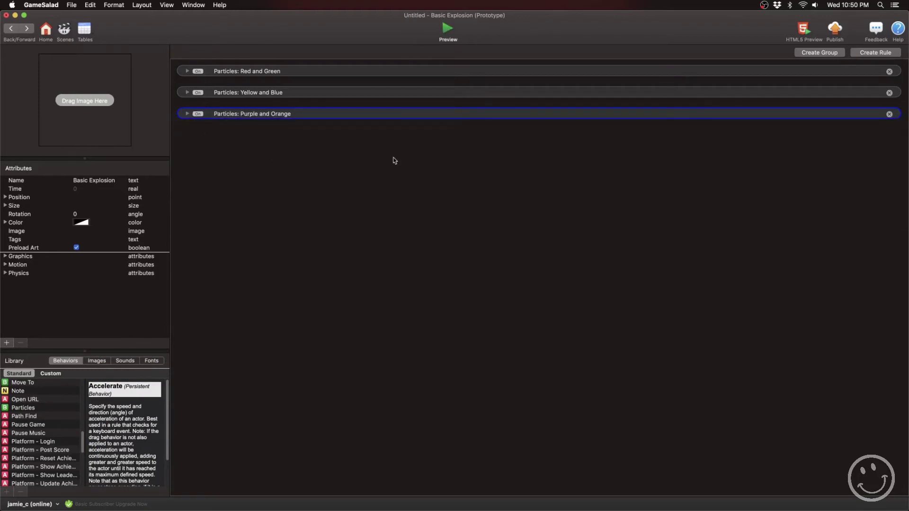
Preview the explosion with all three particle behaviors twice, returning to the actor editor each time.
key("super+Return")
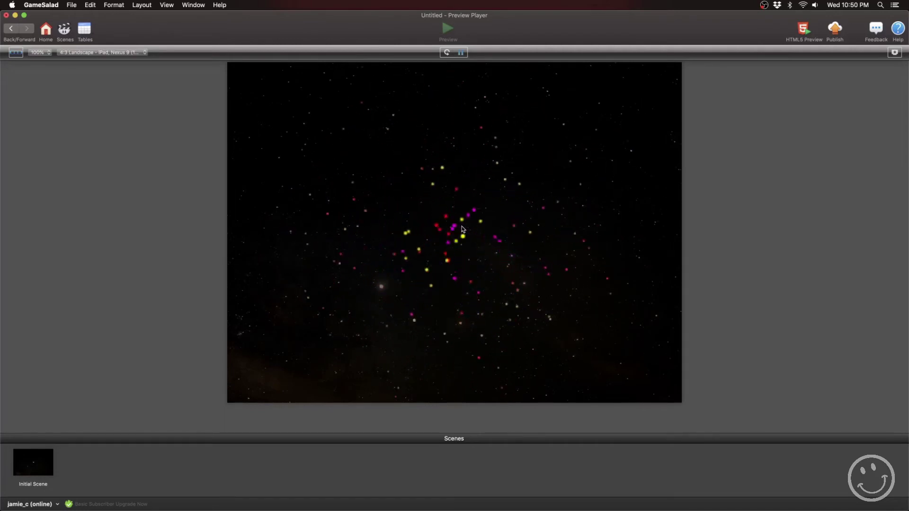
left_click(11, 30)
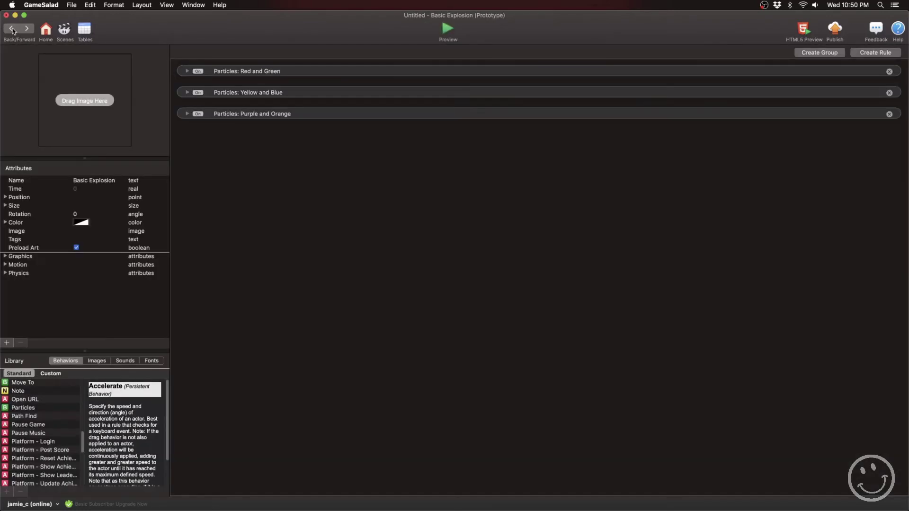
left_click(187, 114)
left_click(187, 114)
left_click(445, 32)
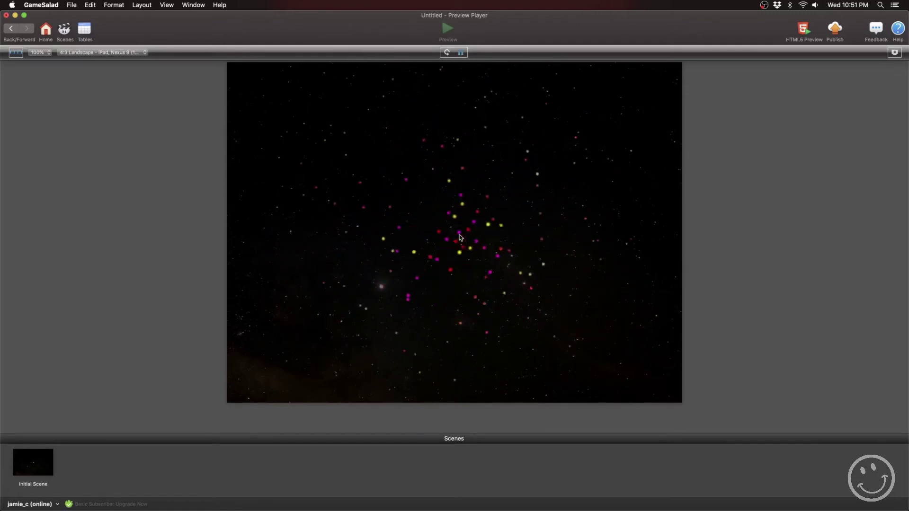
left_click(10, 28)
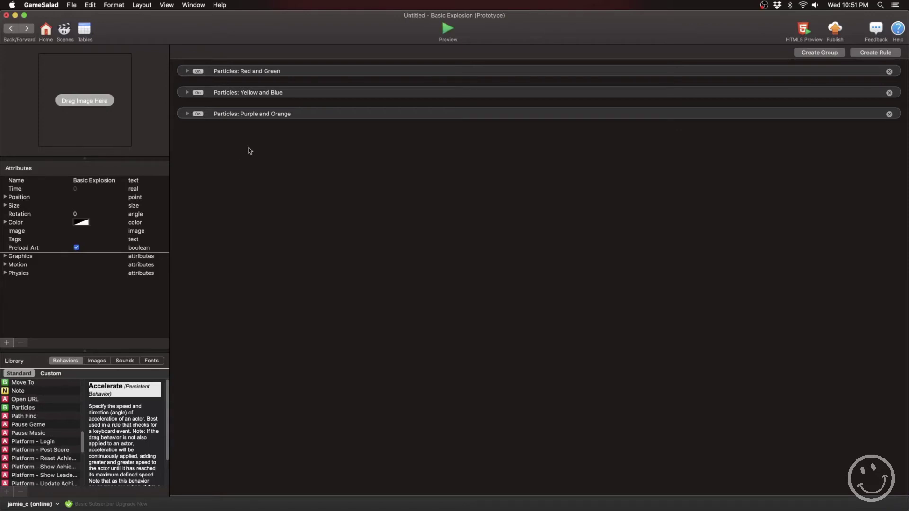
Wrap all three Particles behaviors in a rule that runs when the actor receives the event touch is pressed.
left_click(412, 74)
left_click(412, 93, "shift")
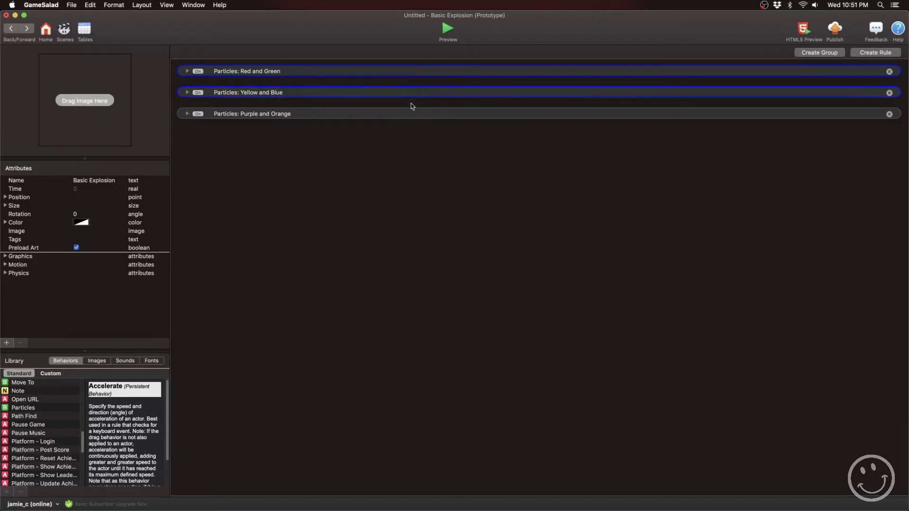
left_click(415, 113, "shift")
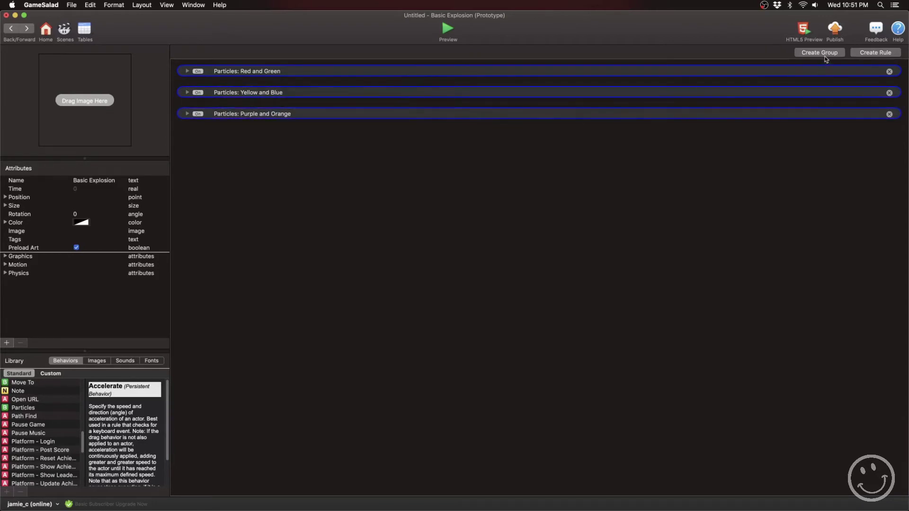
left_click(864, 54)
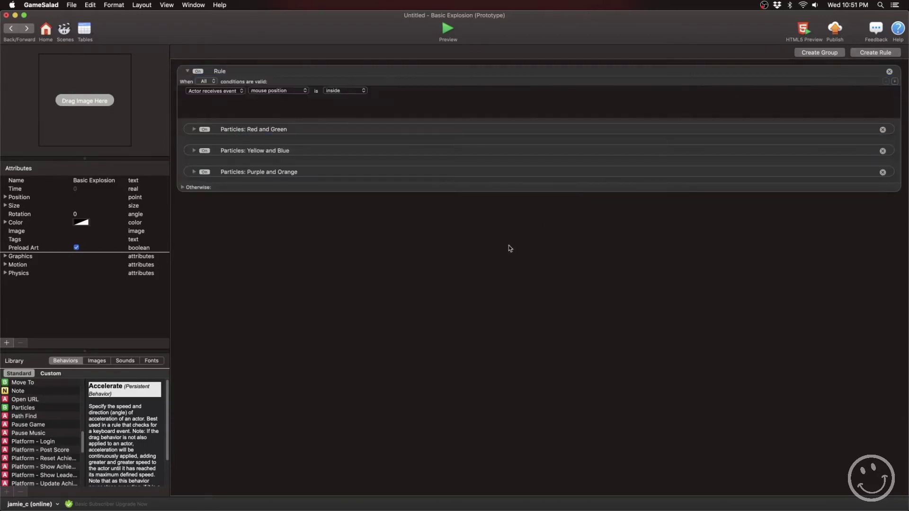
left_click(266, 94)
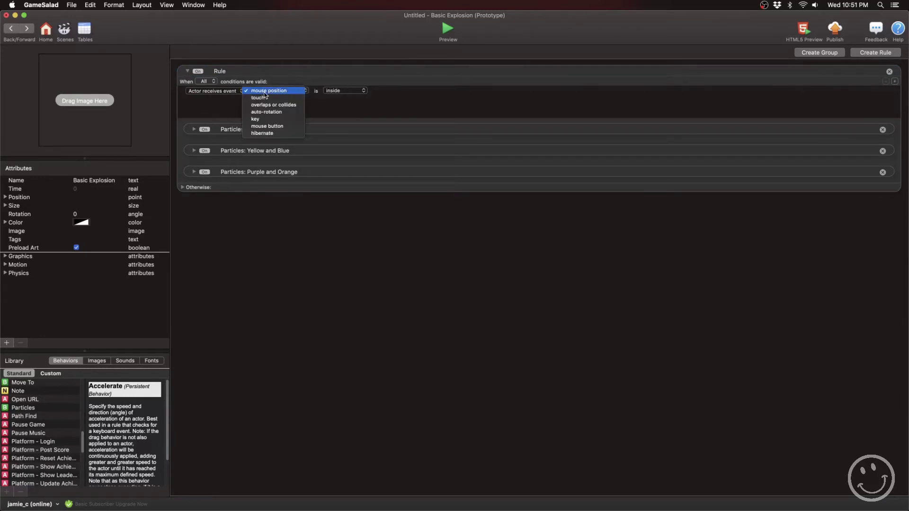
left_click(272, 98)
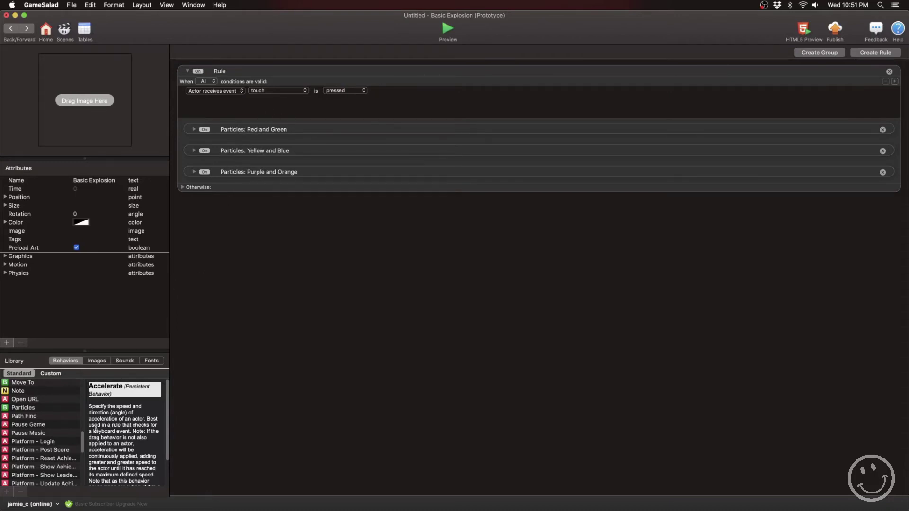
Preview the touch-triggered explosion and return to the actor editor.
scroll(84, 474, "down", 5)
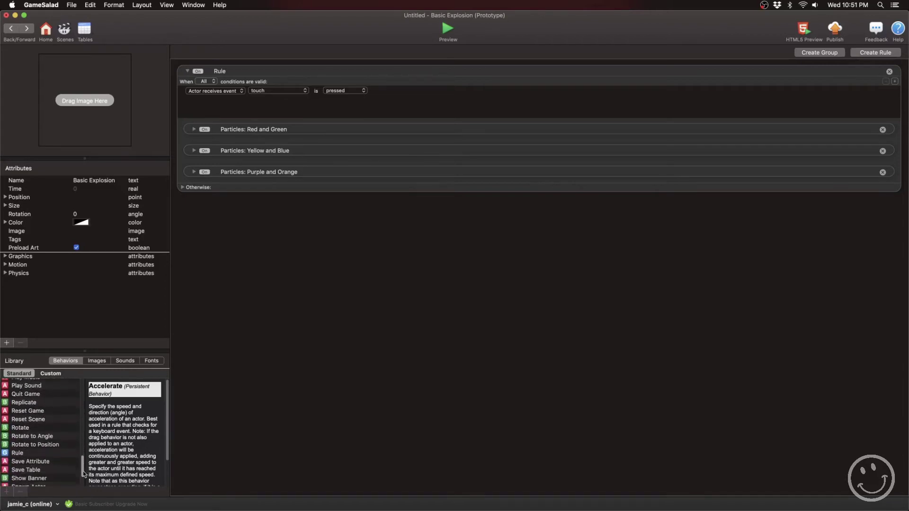
scroll(84, 474, "down", 3)
left_click(448, 29)
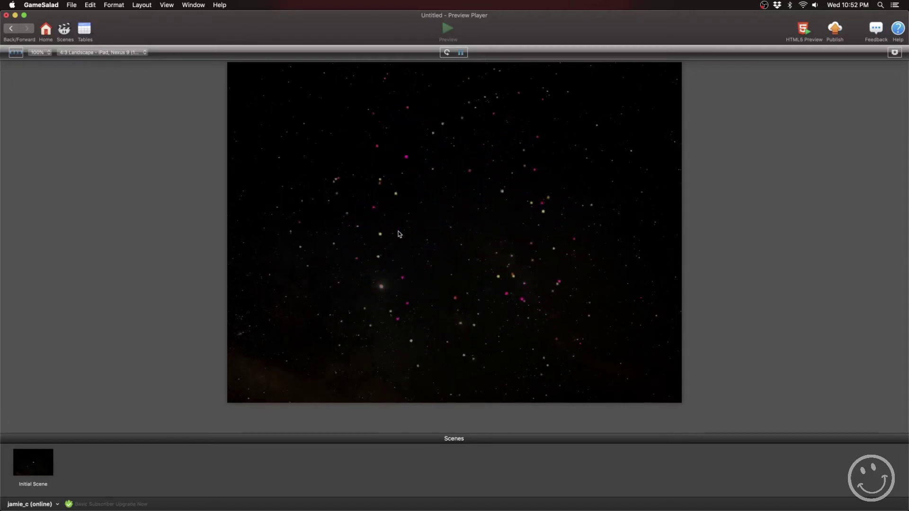
left_click(13, 30)
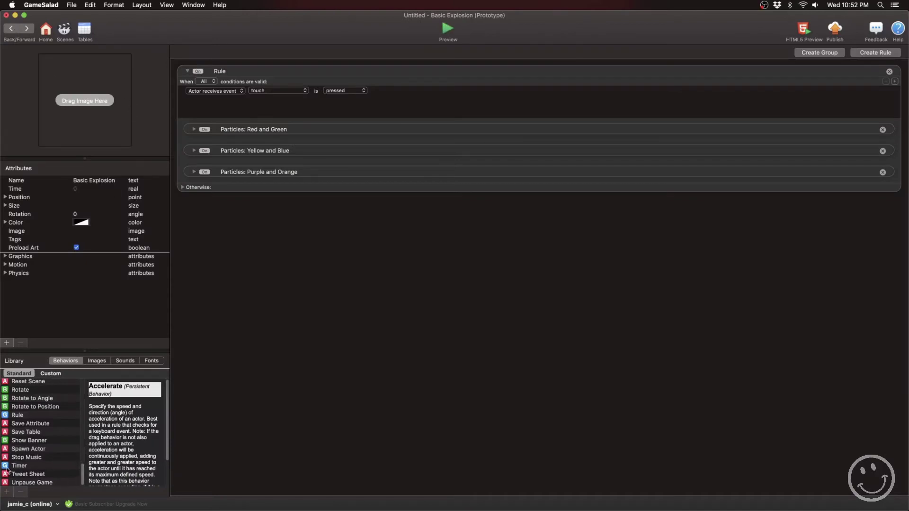
Add a Timer behavior above the particles inside the rule and set it to For 0.75 seconds.
left_click_drag(5, 468, 228, 138)
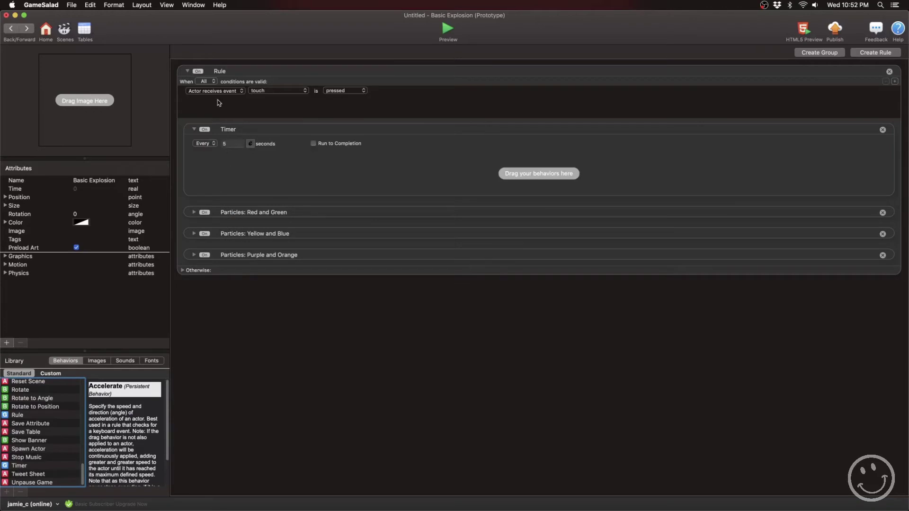
left_click(205, 144)
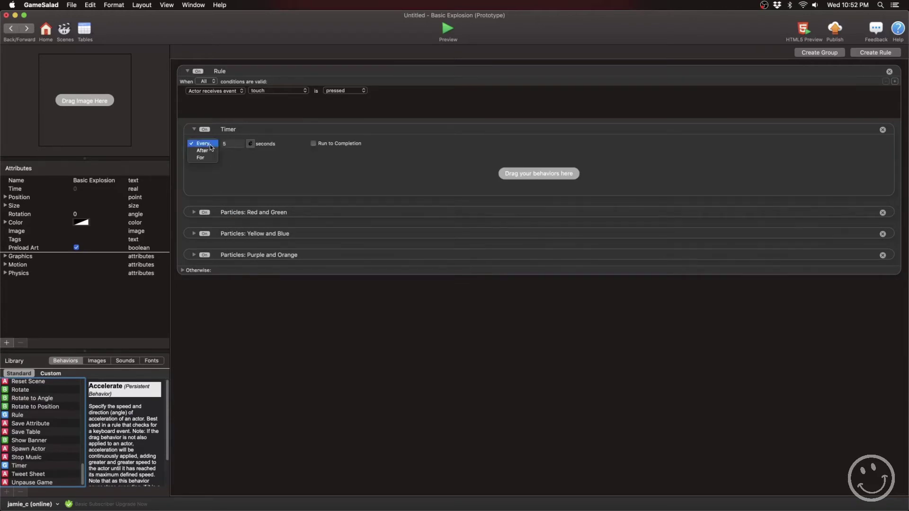
left_click(211, 158)
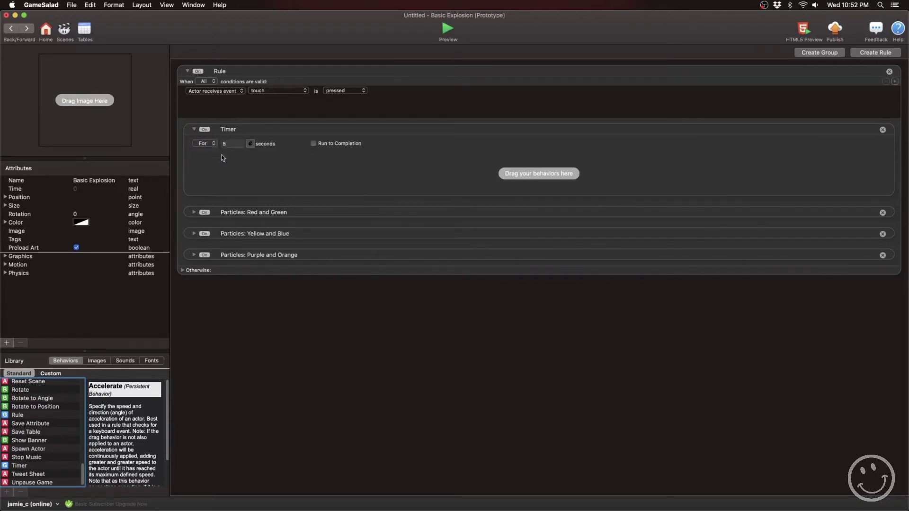
left_click(232, 147)
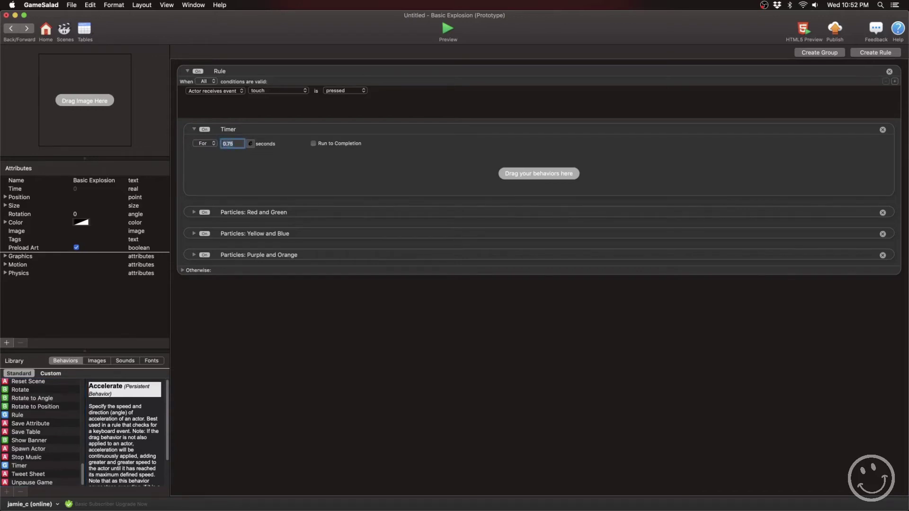
Move the three Particles behaviors into the Timer and collapse each of them.
left_click(243, 212)
left_click(245, 234, "shift")
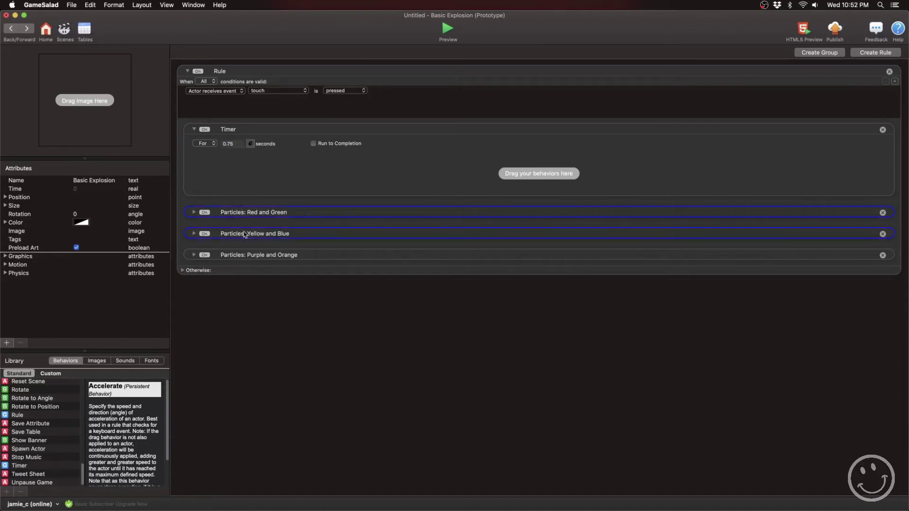
left_click(242, 256, "shift")
left_click_drag(239, 216, 250, 179)
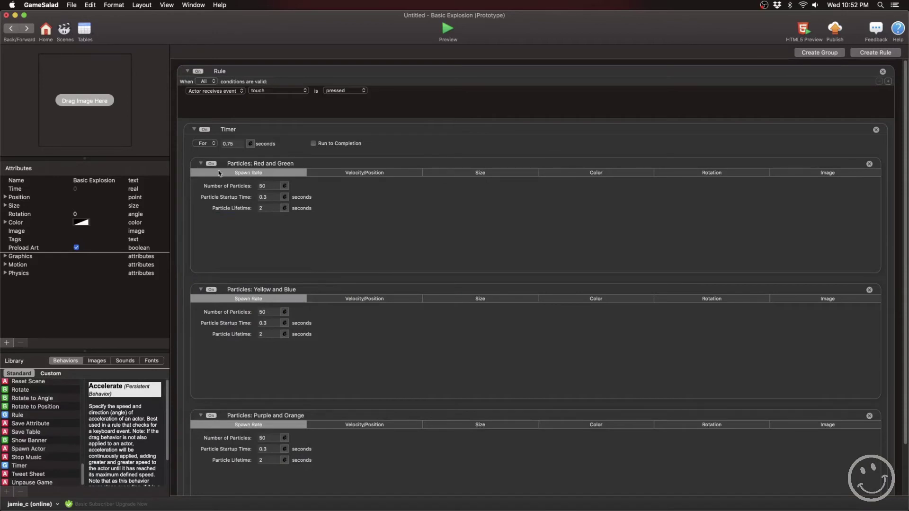
left_click(200, 164)
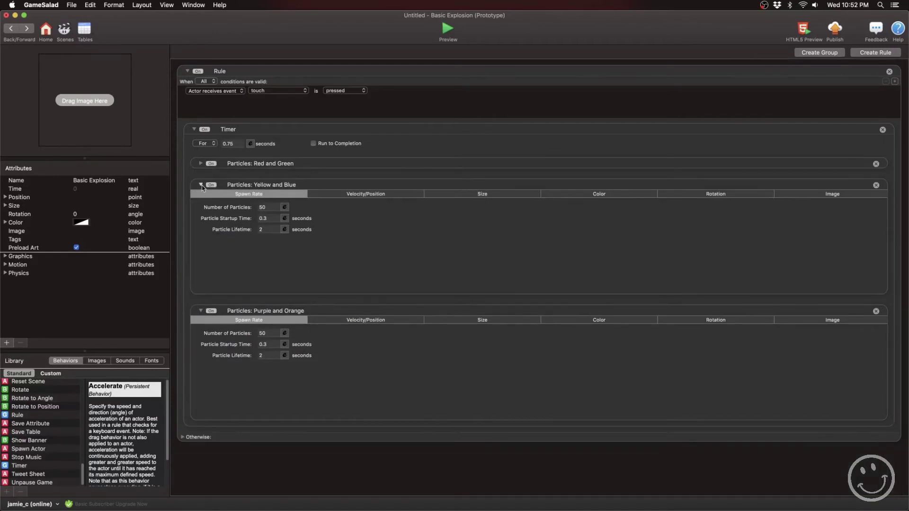
left_click(201, 185)
left_click(201, 206)
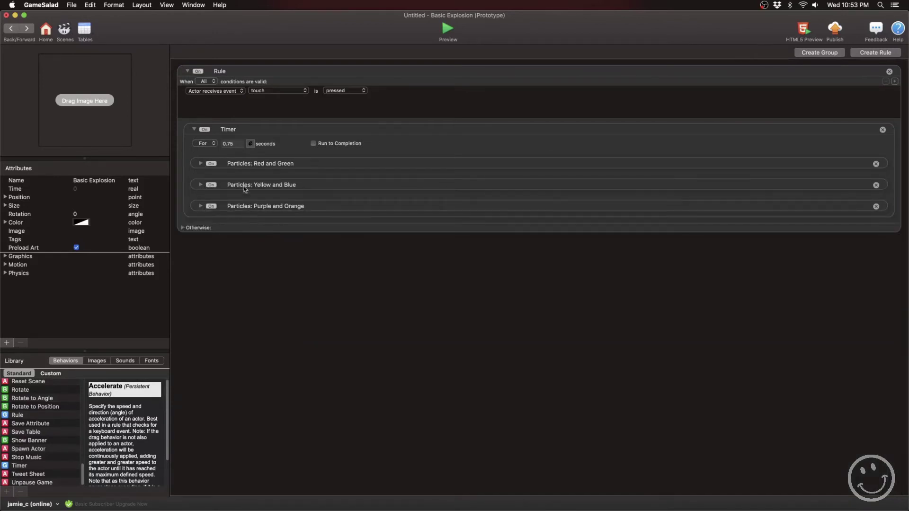
left_click(290, 150)
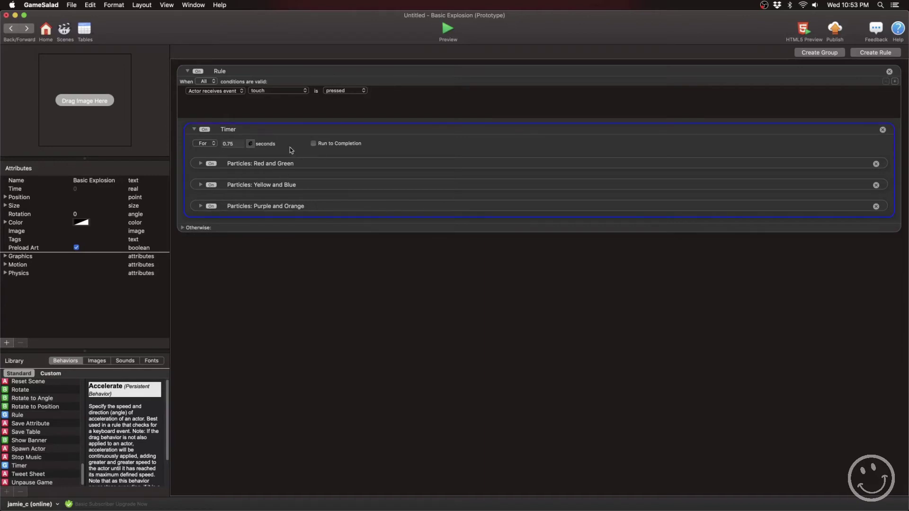
Preview the timed explosion and set the Timer to run to completion.
left_click(449, 32)
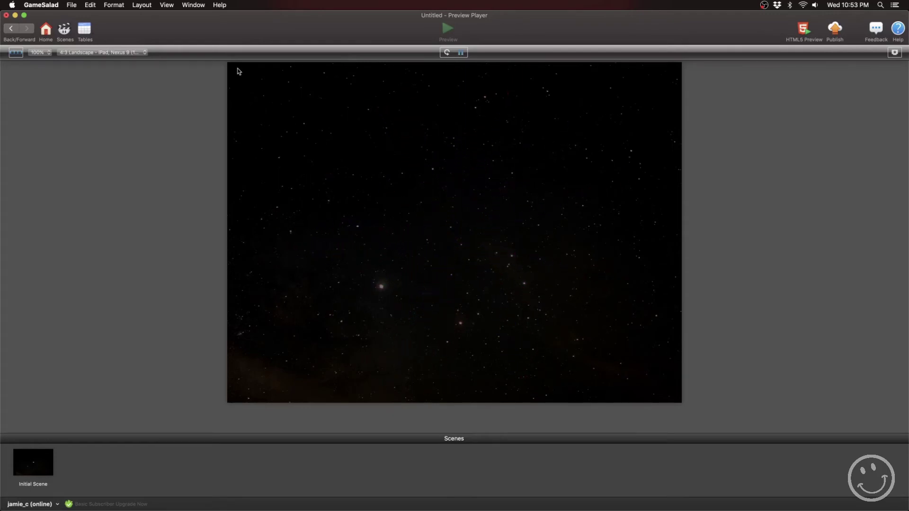
left_click(17, 31)
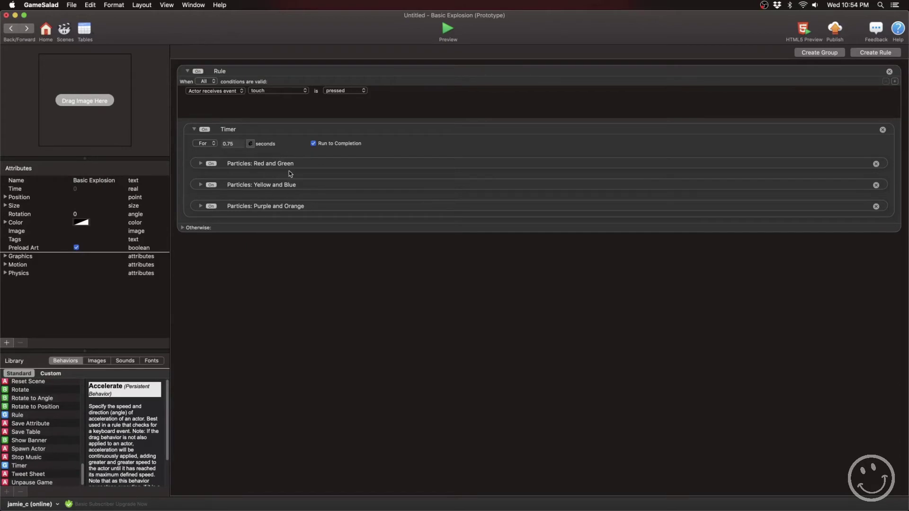
Add the Explosion Basic sound above the particles inside the Timer, and preview the explosion before collapsing the Timer.
left_click(130, 363)
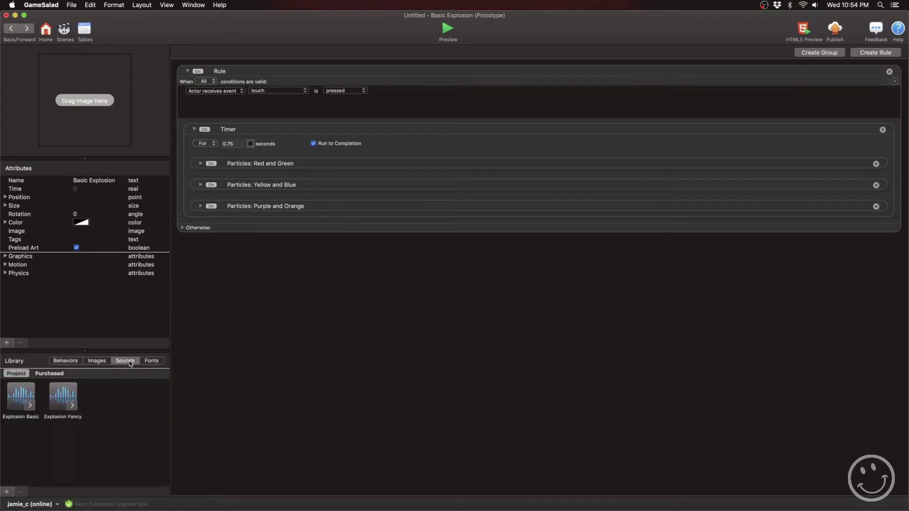
left_click_drag(28, 392, 212, 165)
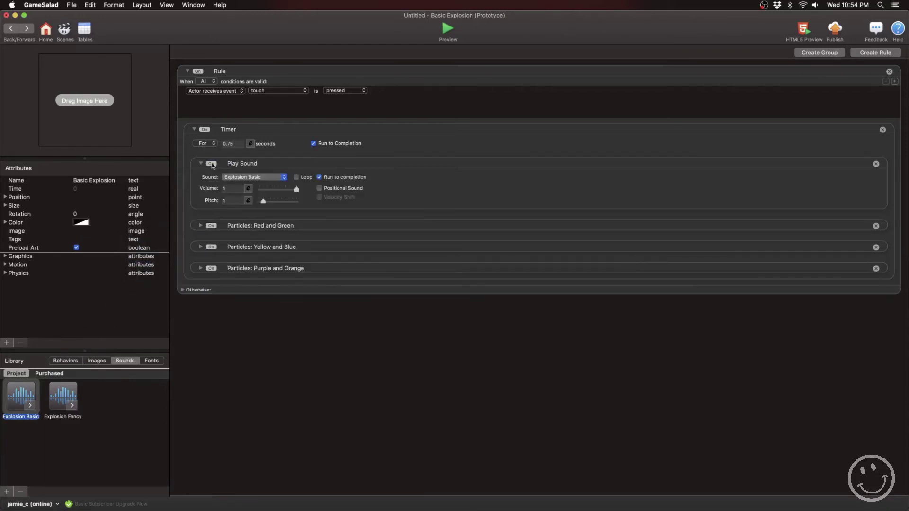
left_click(447, 30)
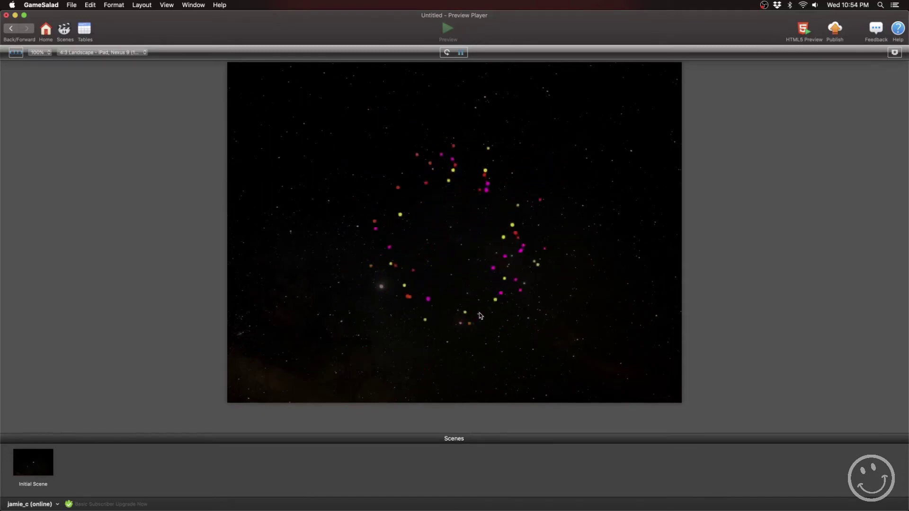
left_click(15, 29)
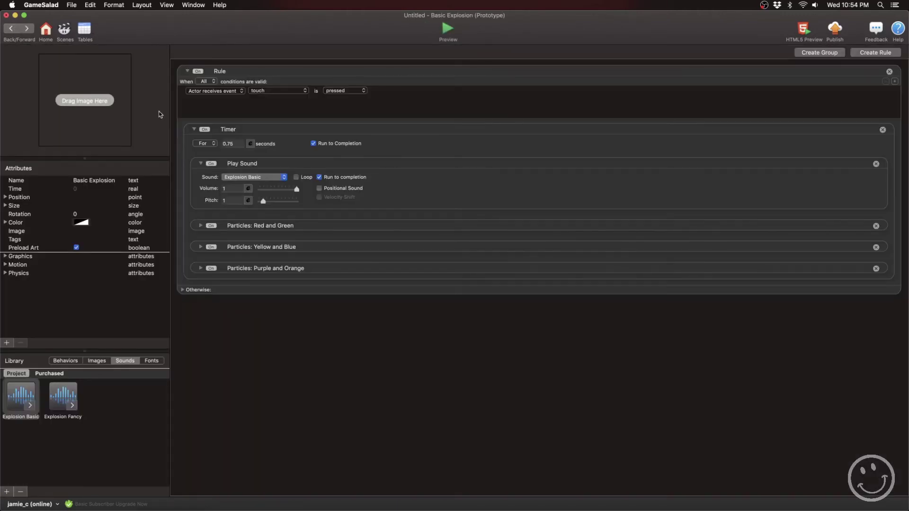
left_click(194, 130)
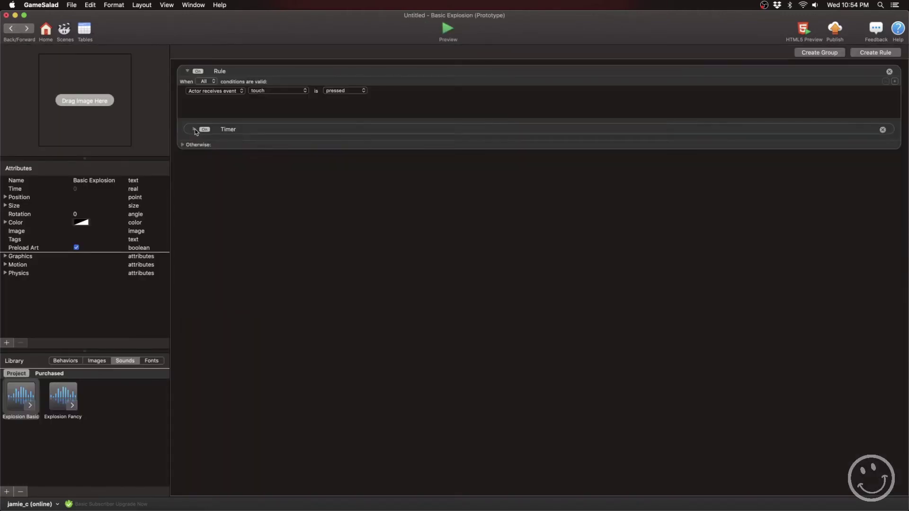
Return to the scene, duplicate the Basic Explosion actor and rename the copy "Fancy Explosion".
left_click(12, 29)
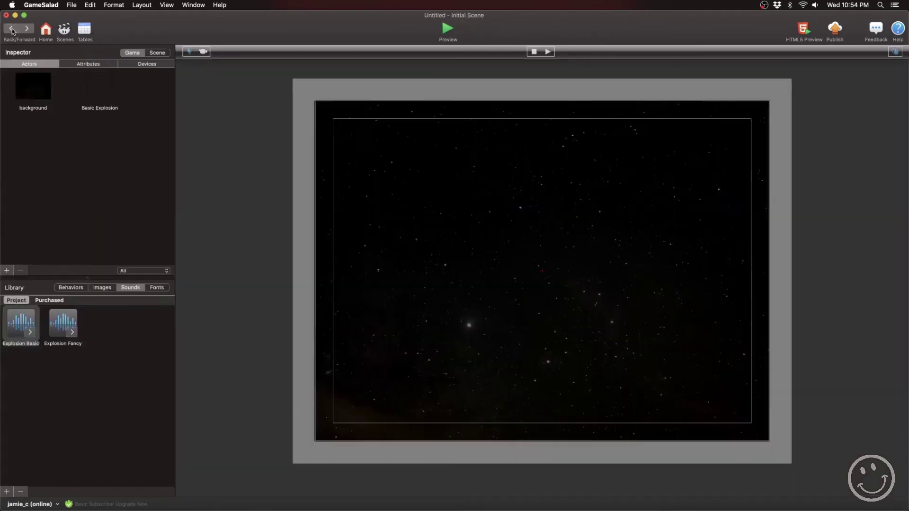
left_click(100, 94)
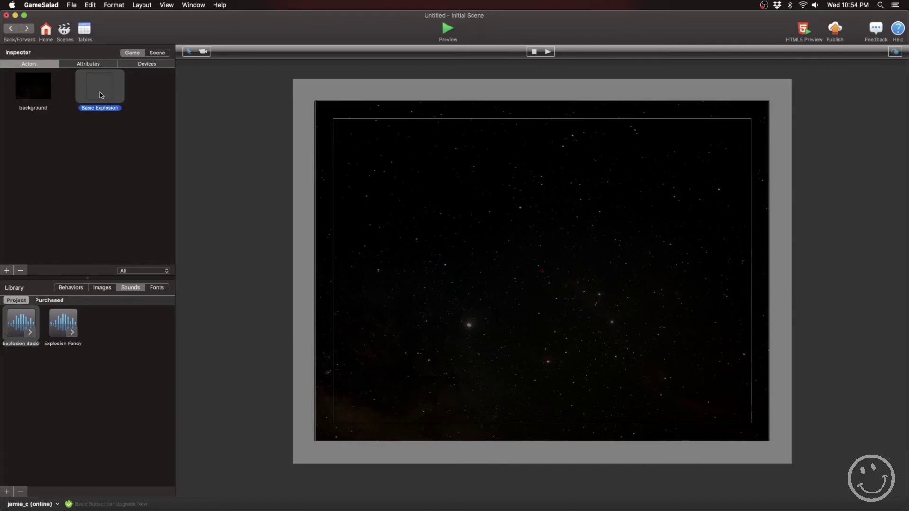
key("super+d")
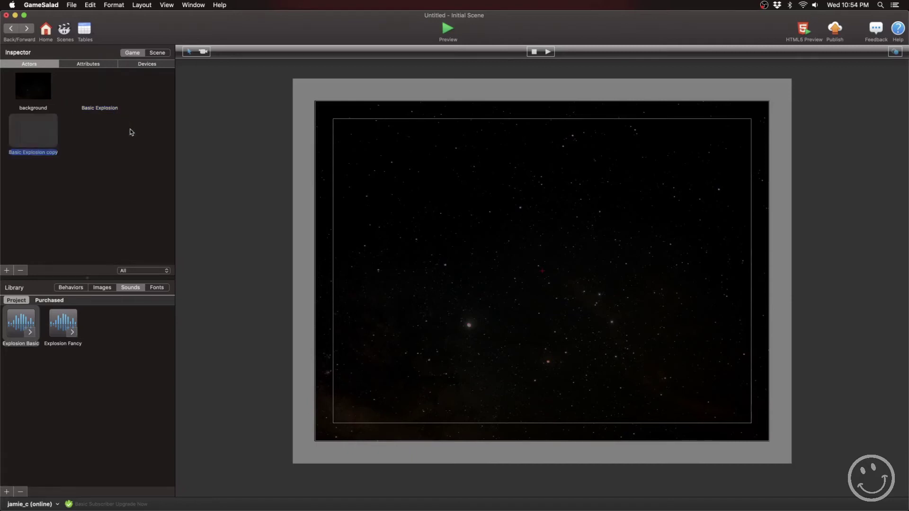
left_click(28, 152)
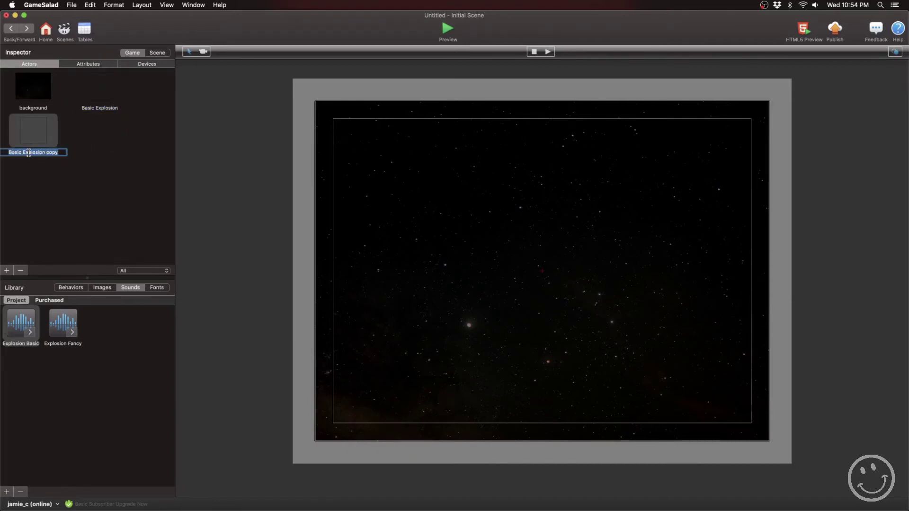
key("BackSpace")
type("Fancy Explosion")
Duplicate the Initial Scene in the scene list and open the copy.
left_click(65, 30)
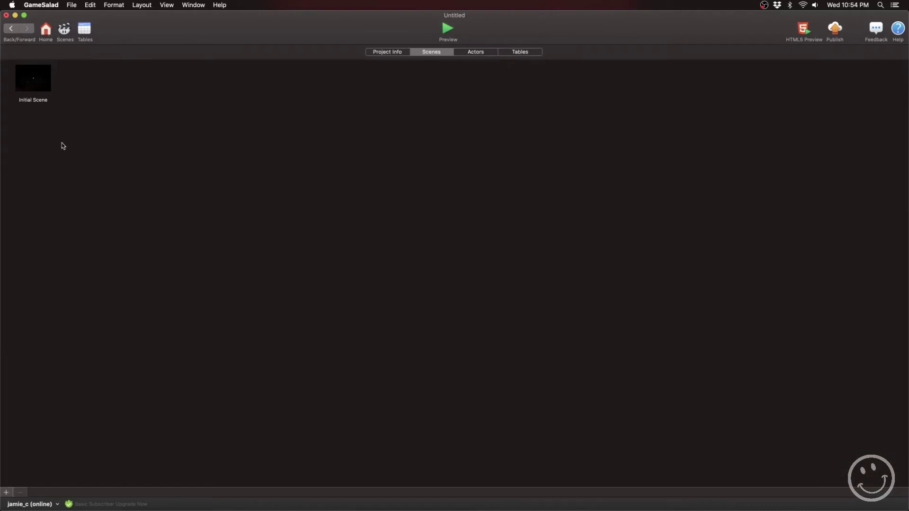
left_click(42, 91)
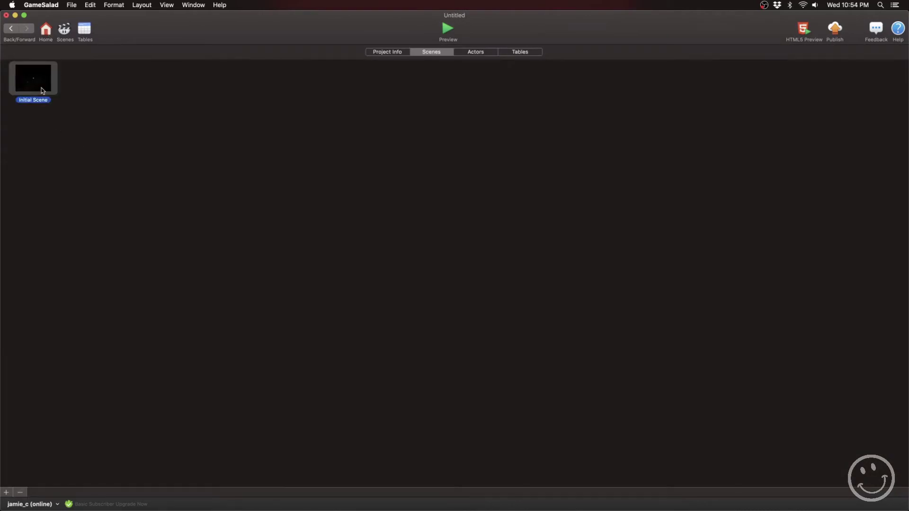
left_click_drag(42, 88, 100, 89, "alt")
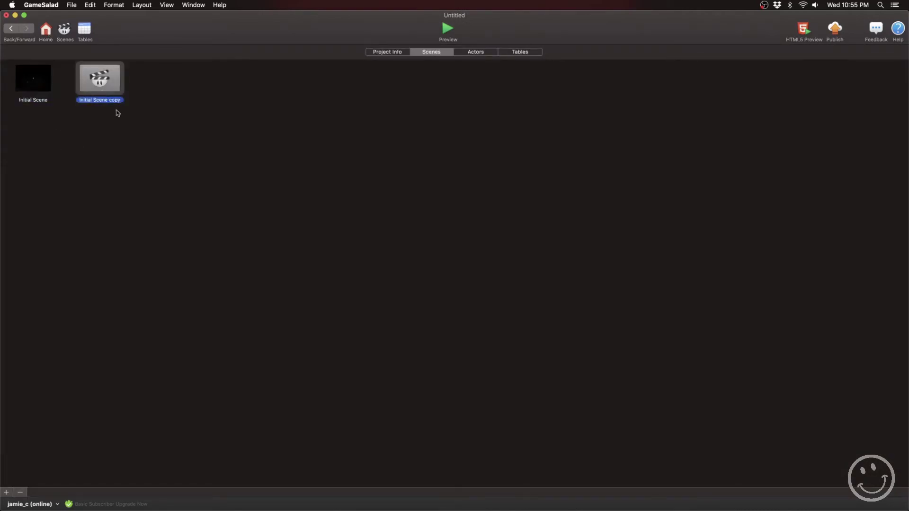
left_click(130, 144)
double_click(116, 87)
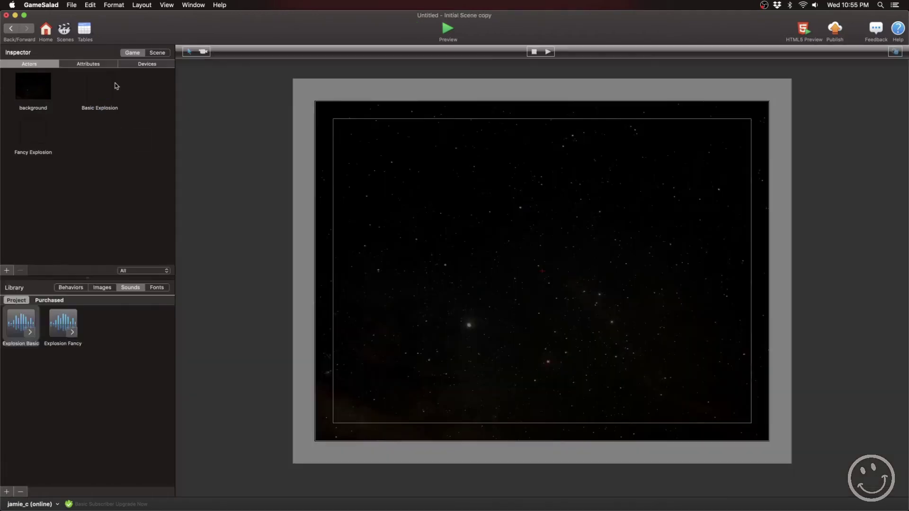
Place the Fancy Explosion actor in the scene copy, size it to cover the whole scene, and open the actor for editing.
left_click(487, 253)
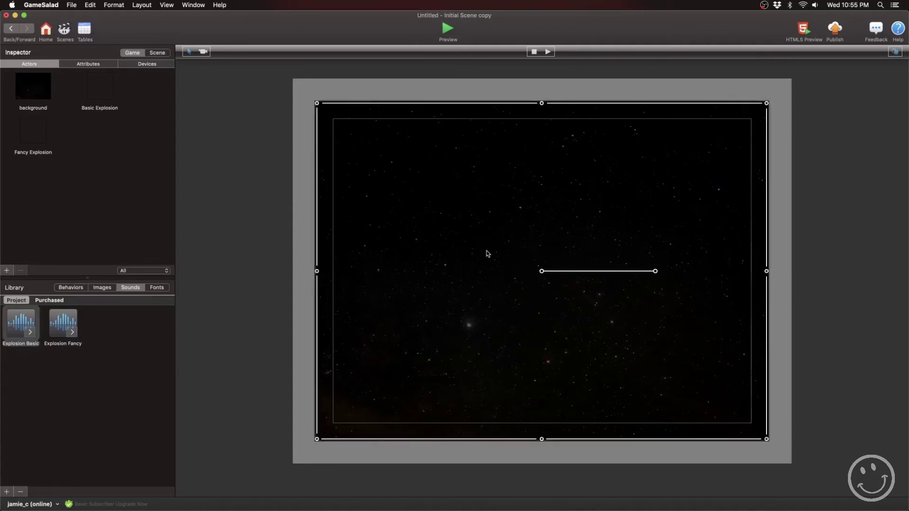
left_click(38, 138)
left_click_drag(38, 138, 769, 442)
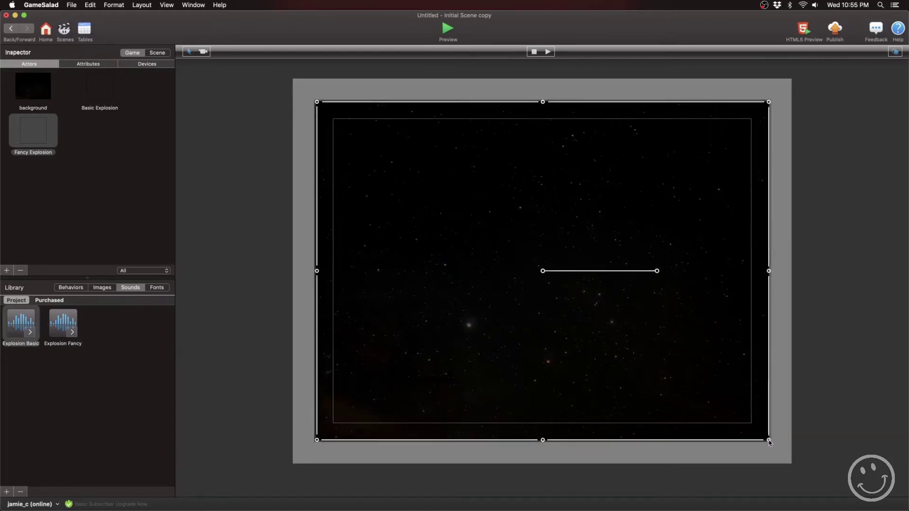
left_click(305, 173)
double_click(37, 136)
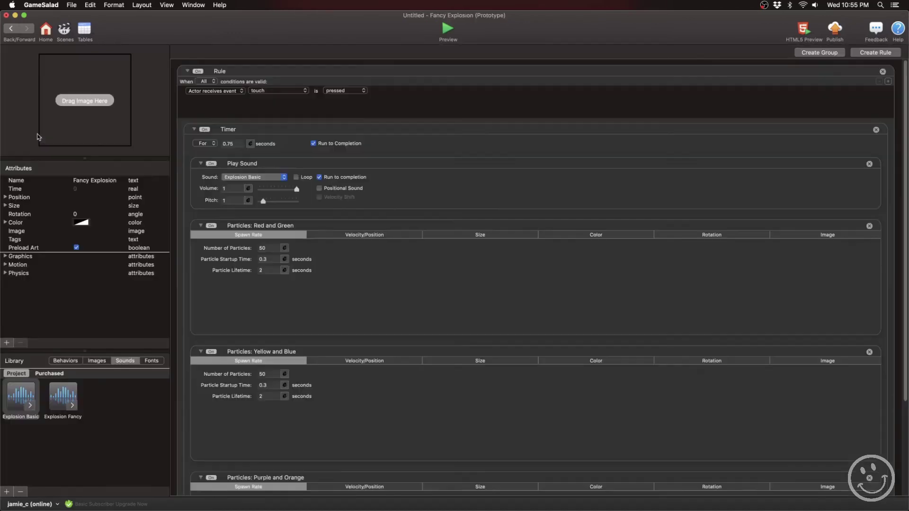
Collapse the Play Sound behavior and the three Particles behaviors inside the Timer.
left_click(195, 129)
left_click(192, 131)
left_click(201, 164)
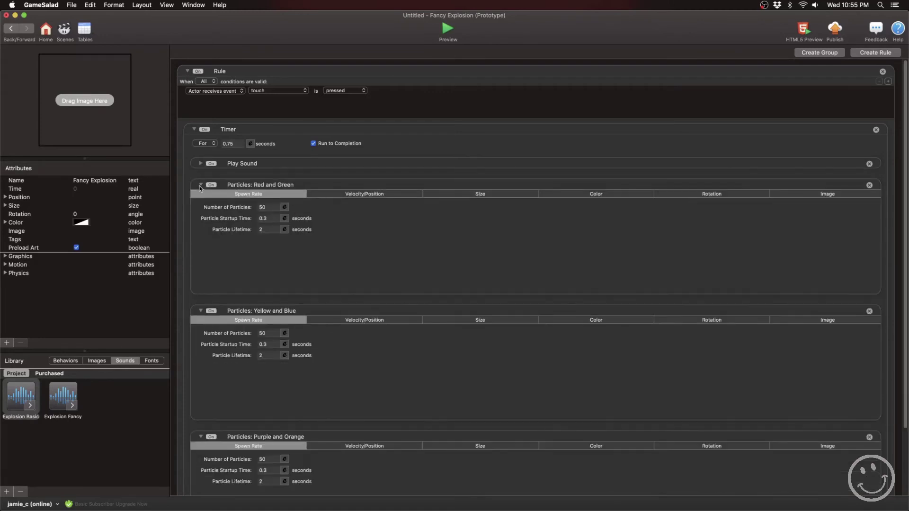
left_click(201, 185)
left_click(201, 207)
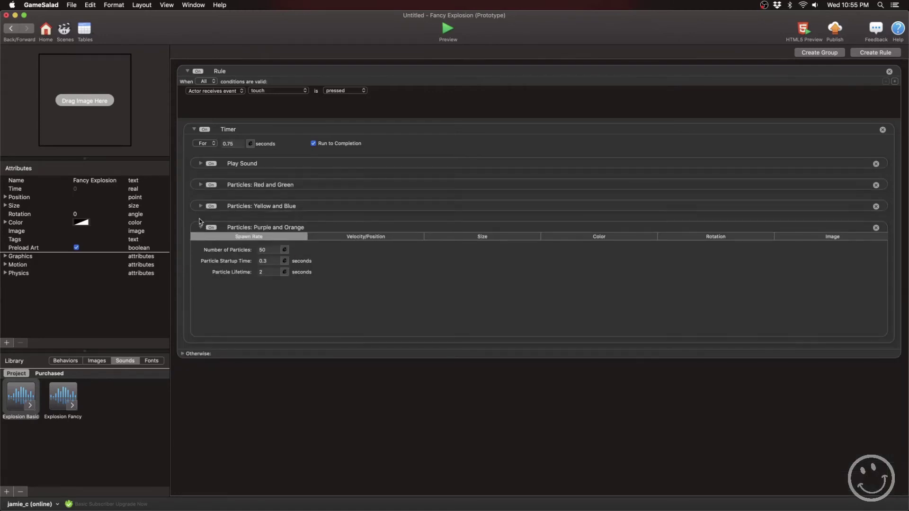
left_click(201, 228)
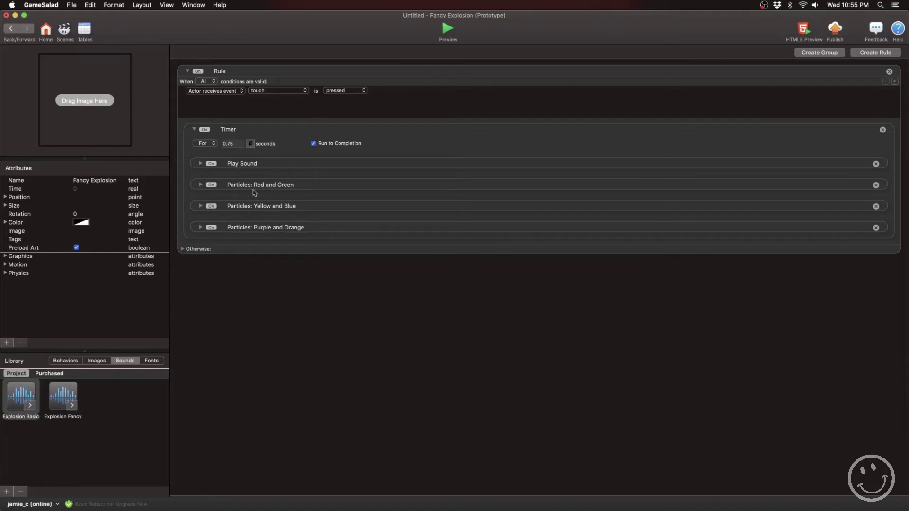
Replace the Timer's Play Sound behavior with one that plays Explosion Fancy above the particles, and collapse it.
left_click(876, 163)
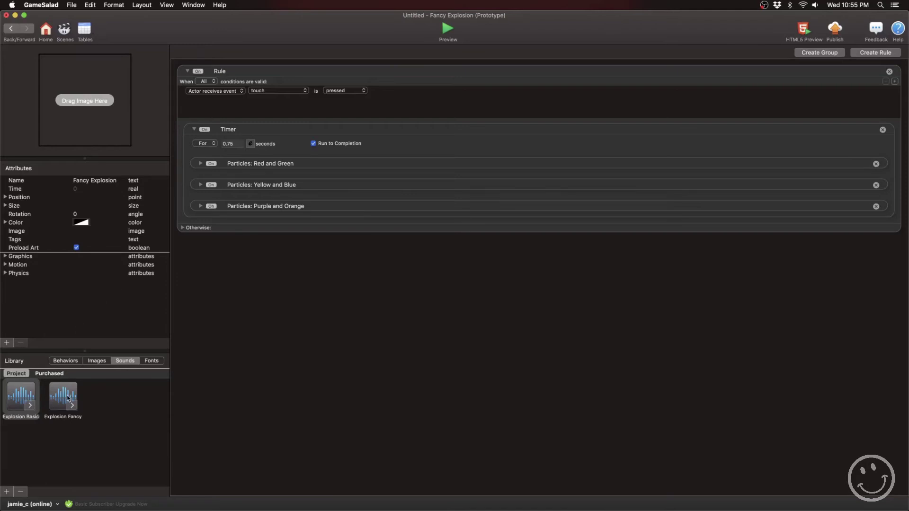
left_click_drag(62, 399, 206, 164)
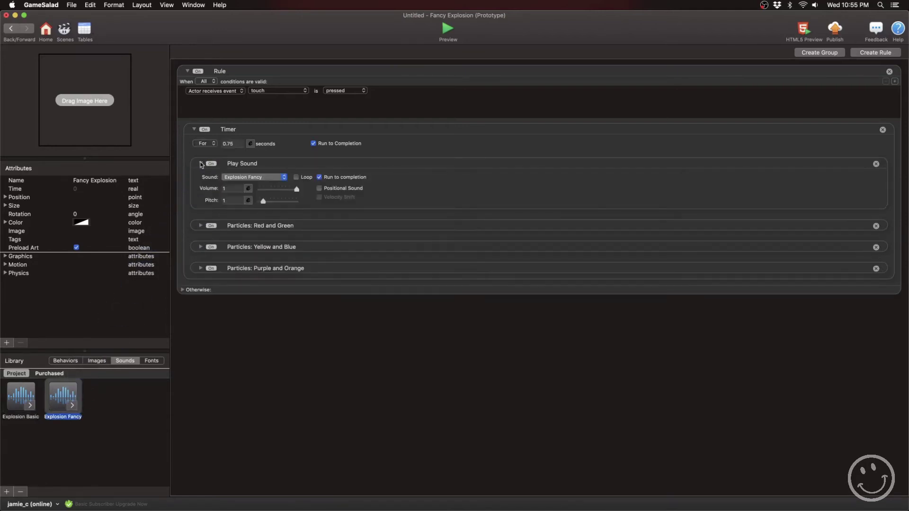
left_click(201, 163)
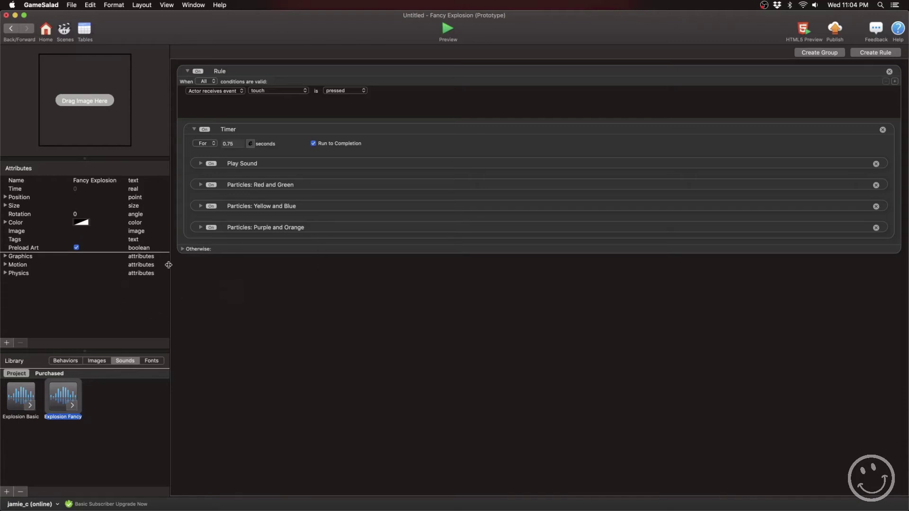
Add a new Particles behavior to the Timer and place it collapsed directly below Play Sound.
left_click(67, 362)
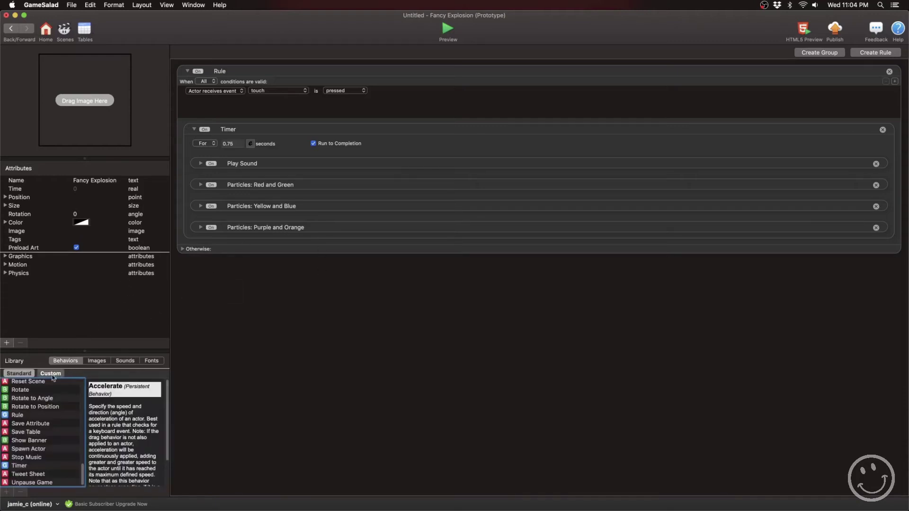
scroll(53, 428, "up", 5)
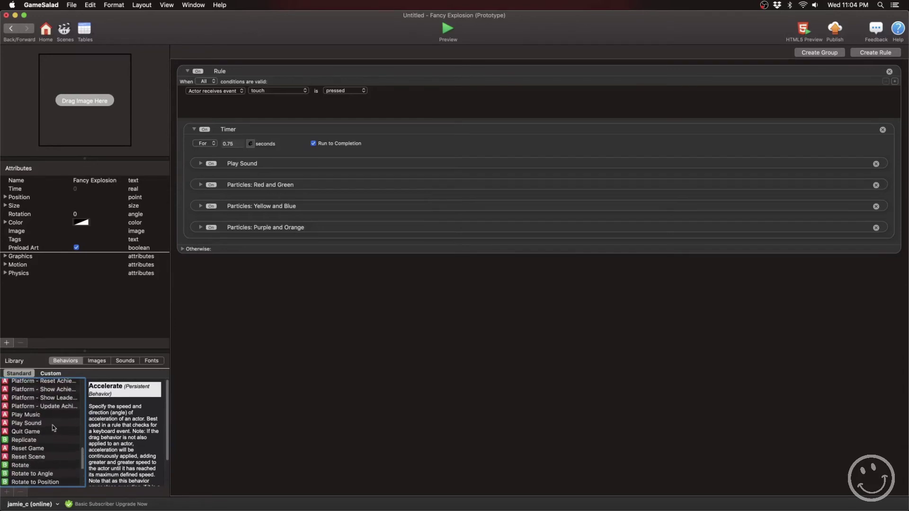
scroll(53, 427, "up", 2)
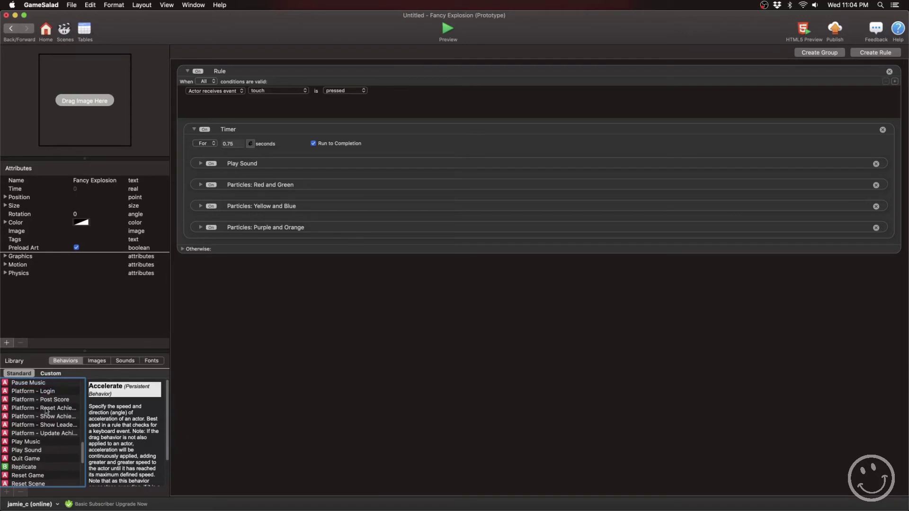
scroll(40, 415, "up", 1)
scroll(40, 414, "up", 1)
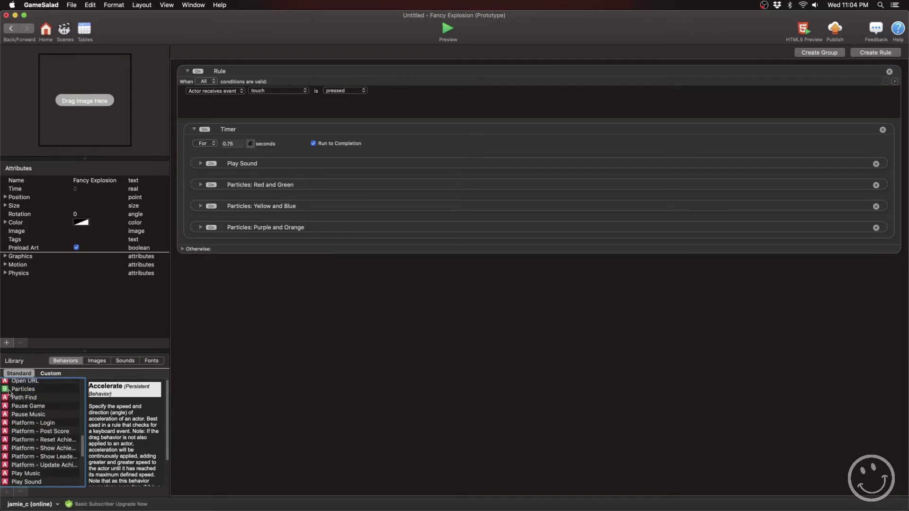
left_click_drag(7, 392, 224, 166)
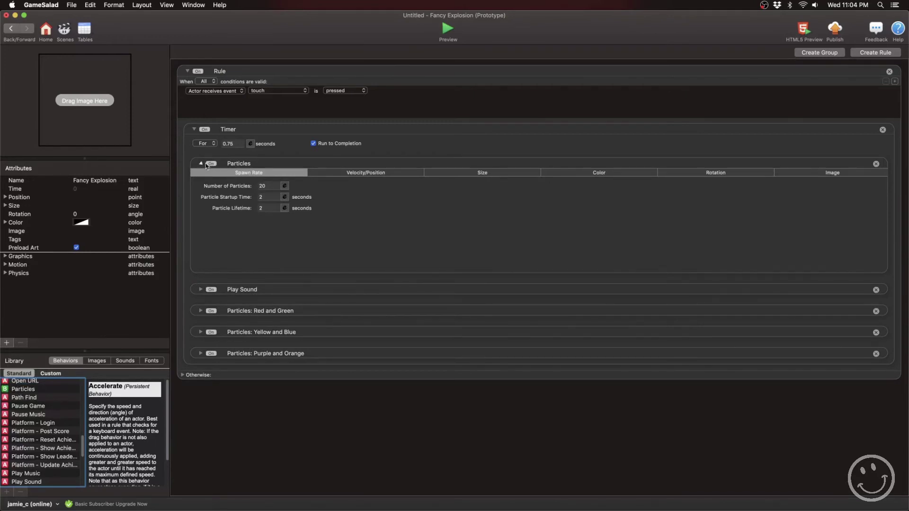
left_click(201, 164)
left_click_drag(241, 185, 241, 162)
left_click(201, 163)
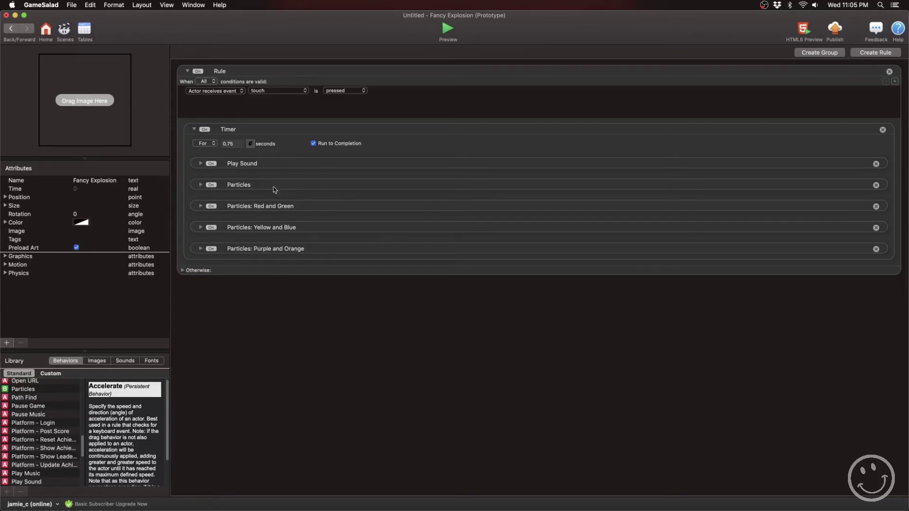
Rename the new Particles behavior "Particles: Smoke".
left_click_drag(232, 187, 237, 185)
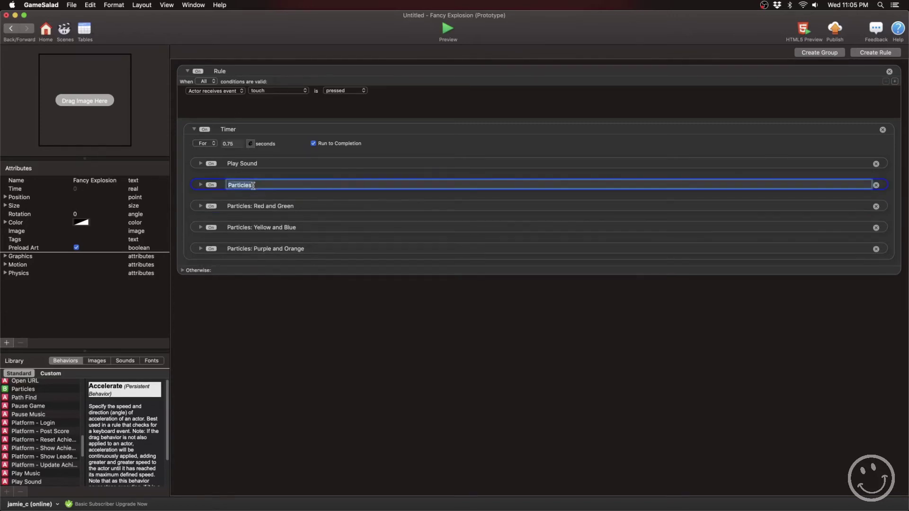
left_click(253, 185)
type(": Smoke")
key("Return")
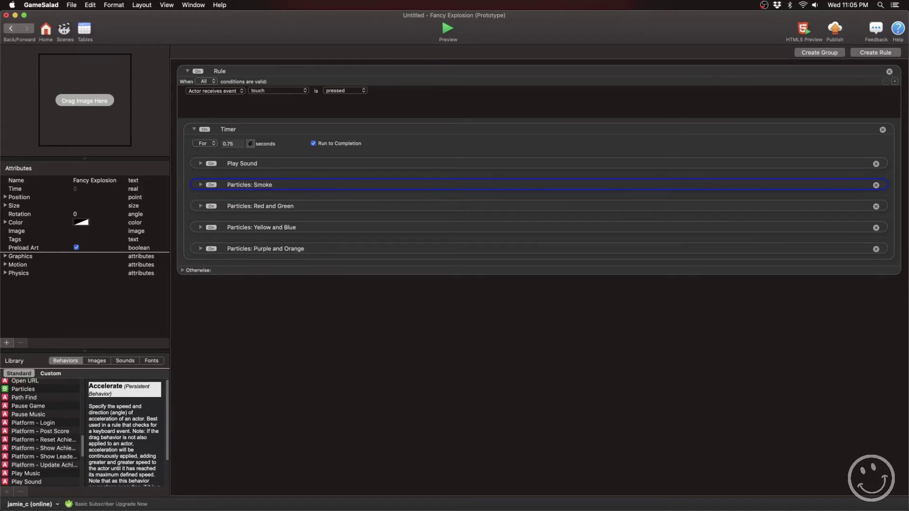
Expand the Particles: Smoke behavior and set its particle image to smoke.
left_click(200, 186)
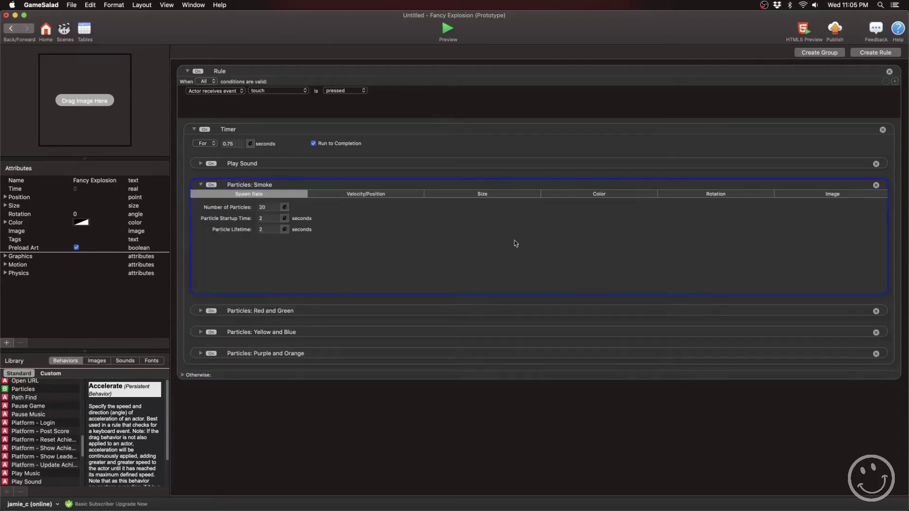
left_click(833, 195)
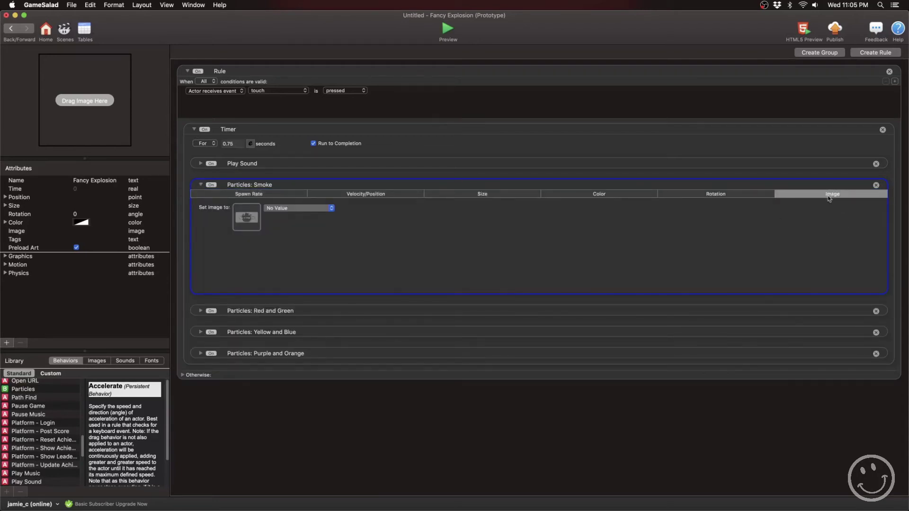
left_click(293, 211)
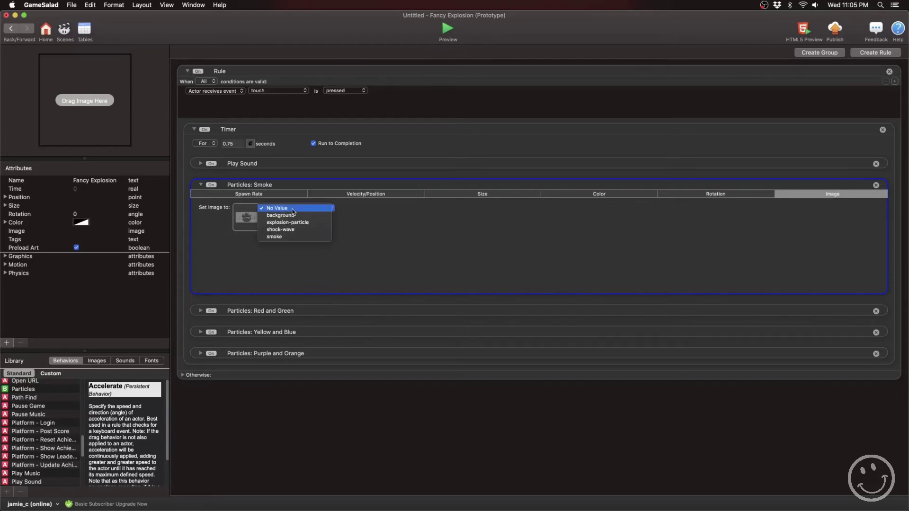
left_click(280, 237)
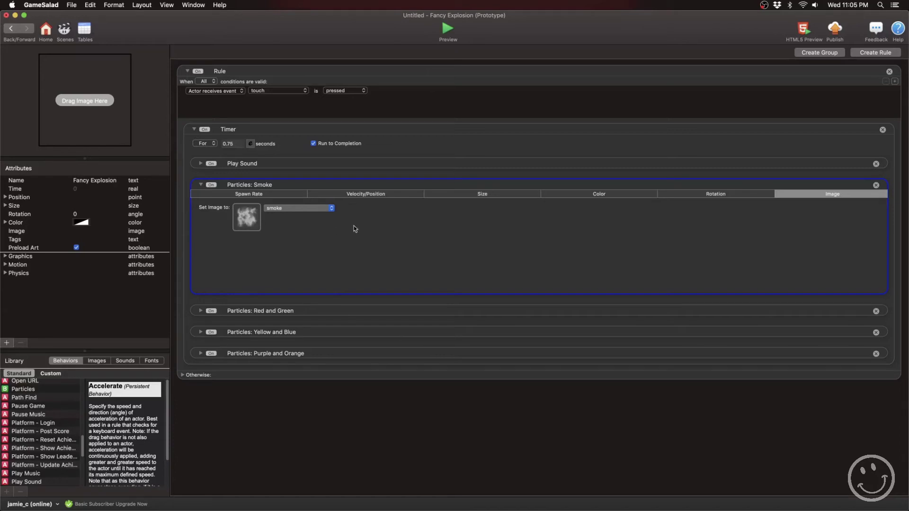
Set the smoke's particle count to 20, startup time to 0.2 seconds and lifetime to 1 second, checking against the Red and Green particles.
left_click(270, 197)
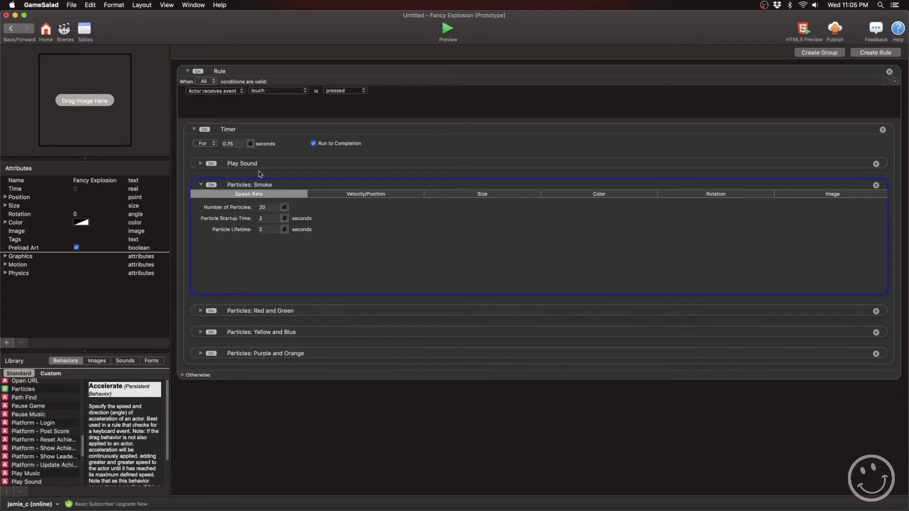
left_click(270, 207)
left_click(274, 230)
left_click(268, 218)
key("BackSpace")
left_click(201, 311)
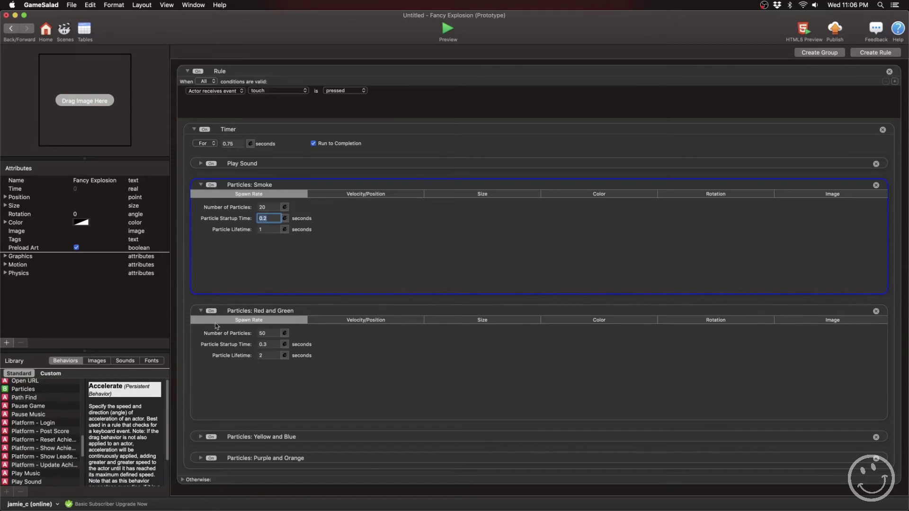
left_click(200, 311)
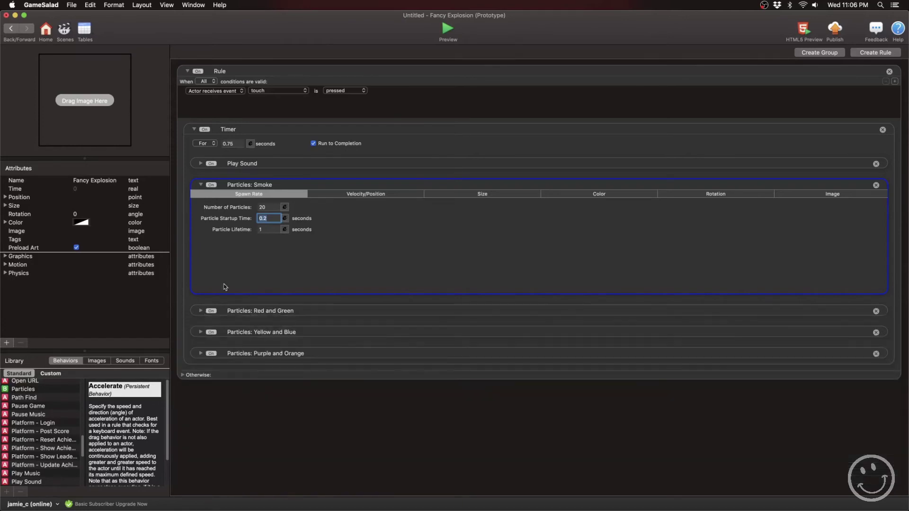
double_click(267, 219)
Set the smoke particles' speed to 0, and review their image before returning to the velocity and position settings.
left_click(361, 194)
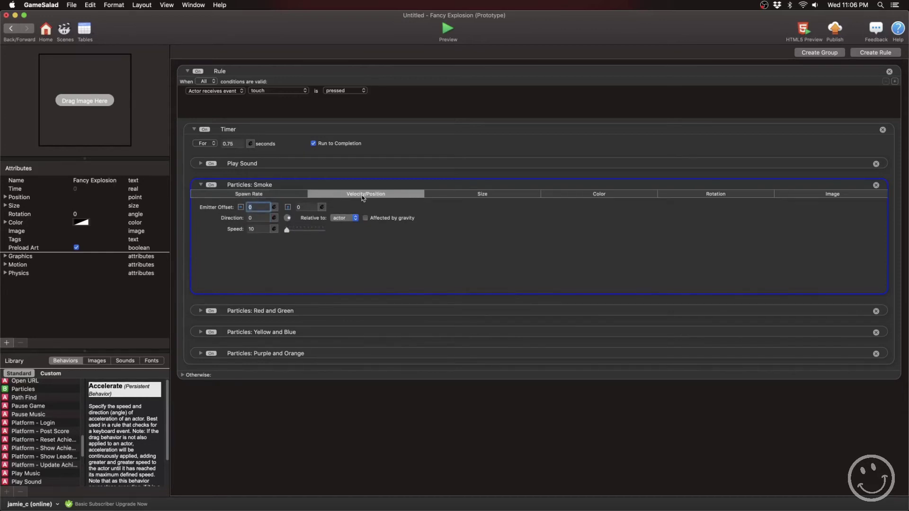
left_click(258, 229)
type("0")
left_click(847, 194)
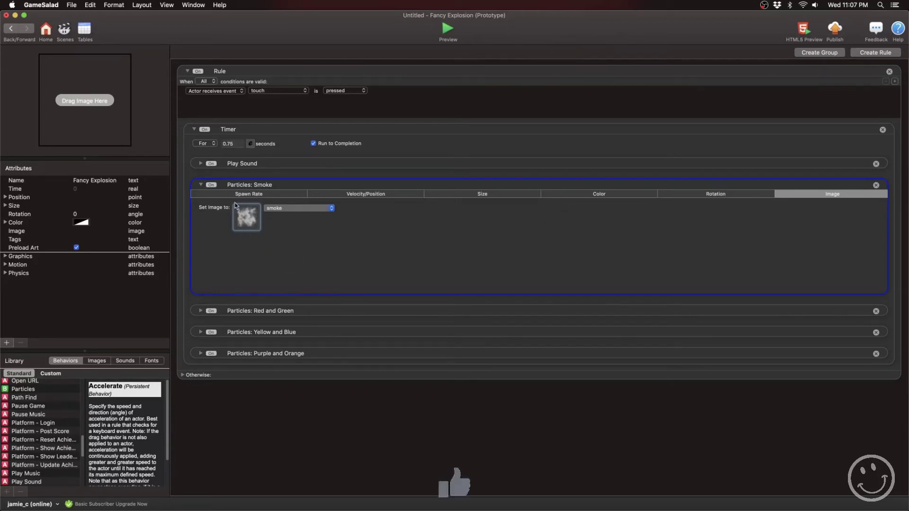
left_click(383, 195)
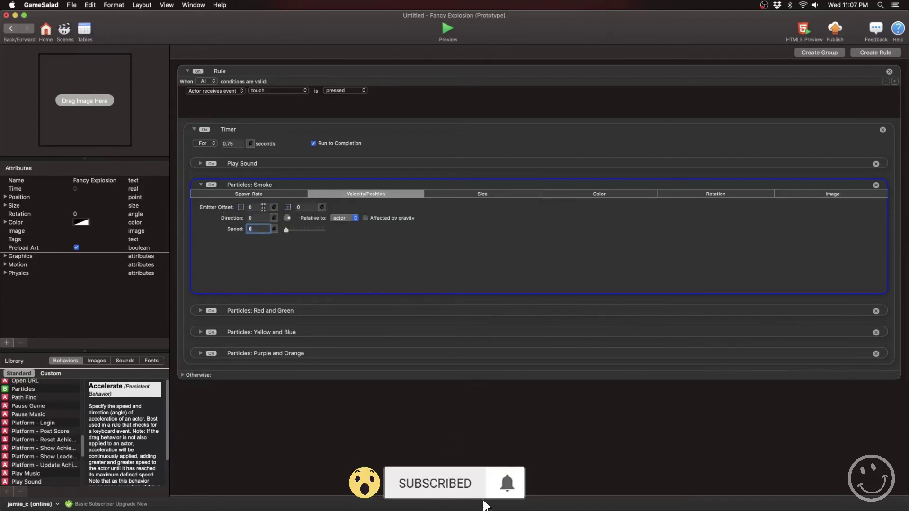
Set the smoke's horizontal emitter offset to a random function expression with a minimum of -10.
left_click(274, 208)
left_click(346, 218)
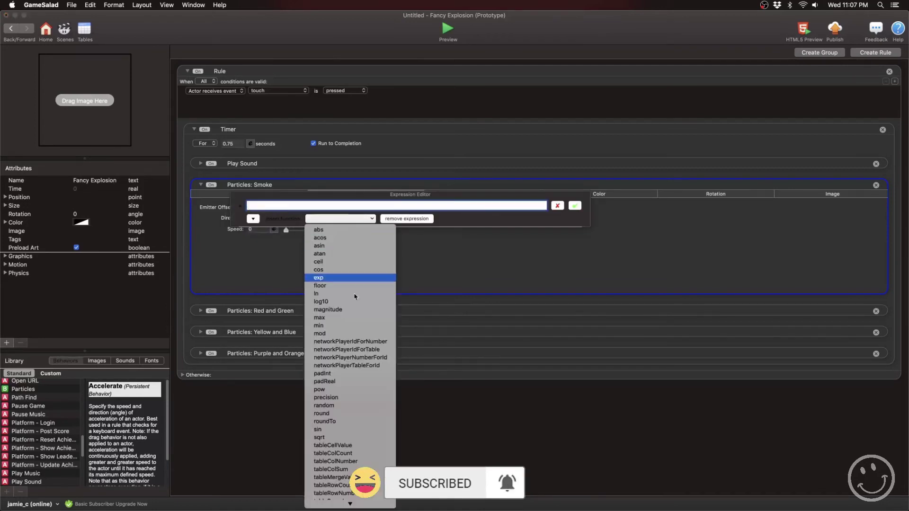
left_click(357, 406)
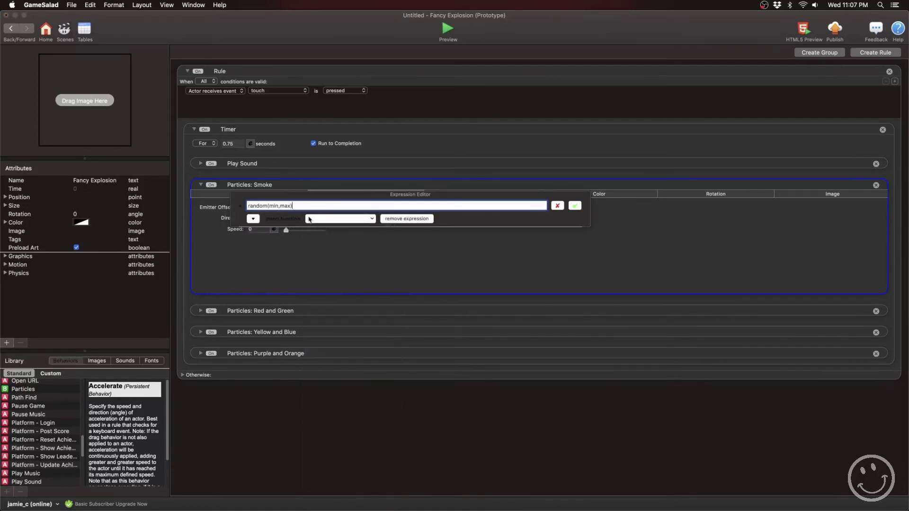
left_click_drag(269, 206, 292, 205)
type("-10,")
left_click(575, 205)
Set the smoke's vertical emitter offset to the expression random(-10,10).
left_click(322, 207)
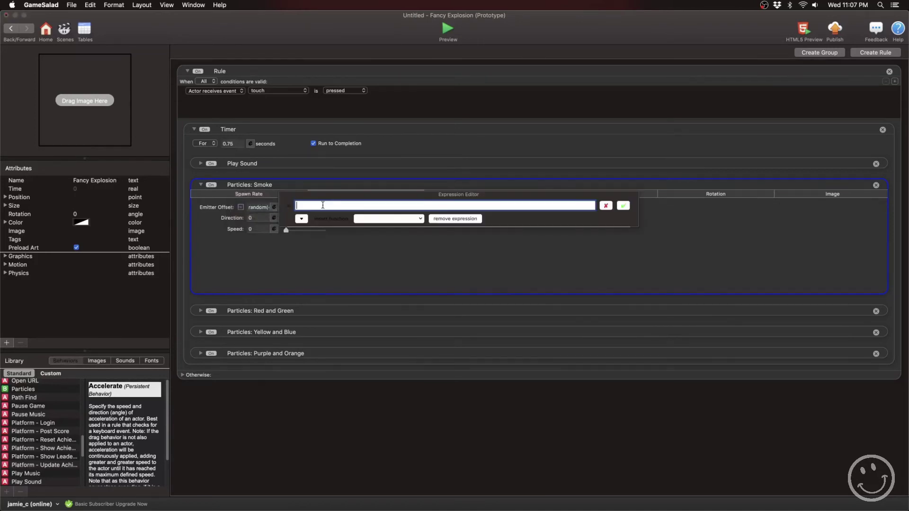
left_click(359, 219)
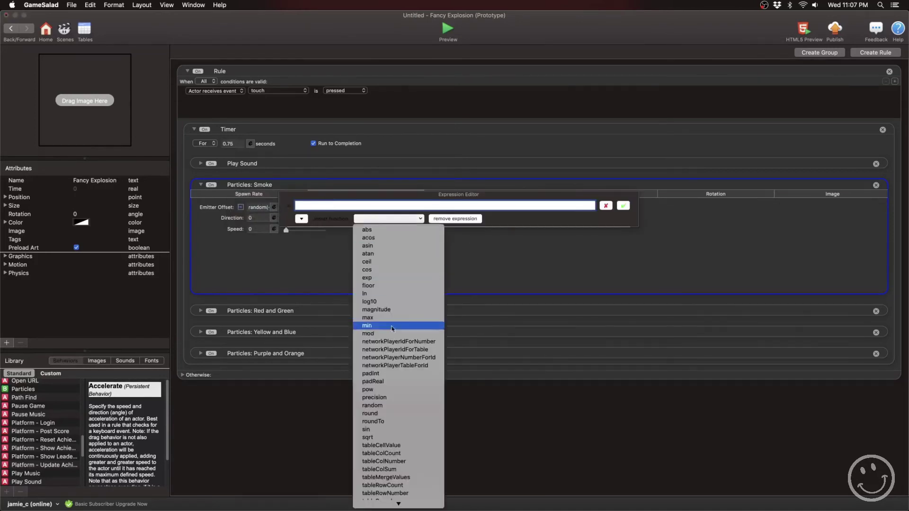
left_click(389, 408)
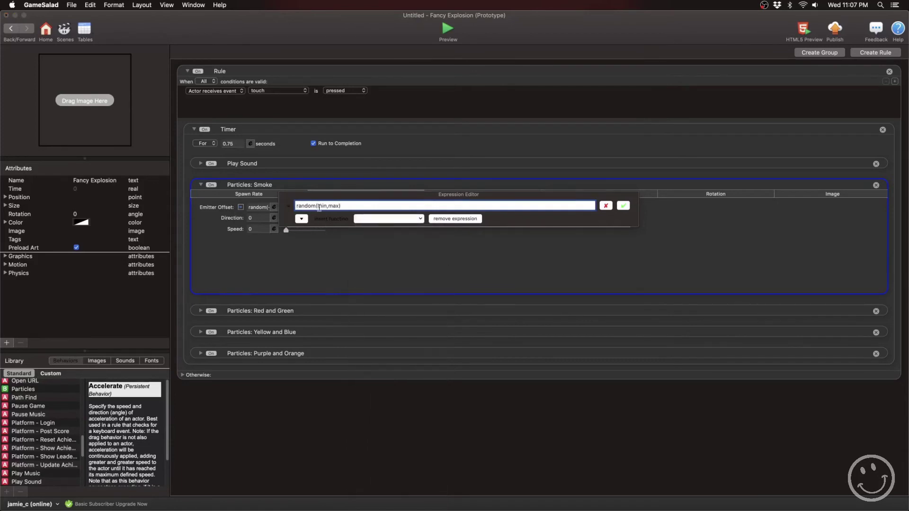
left_click_drag(316, 206, 340, 207)
type("-10,10")
left_click(623, 205)
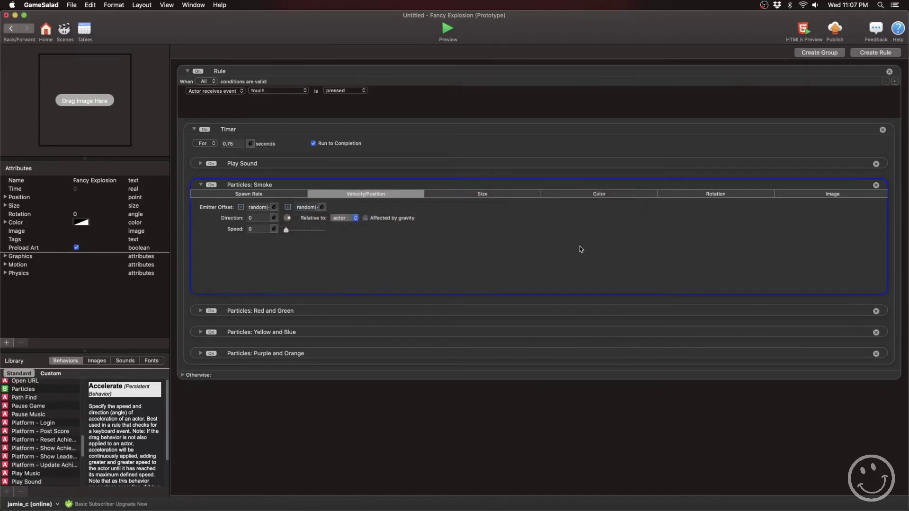
Set the smoke particles' size to a random function expression with 80 as one of its limits.
left_click(482, 194)
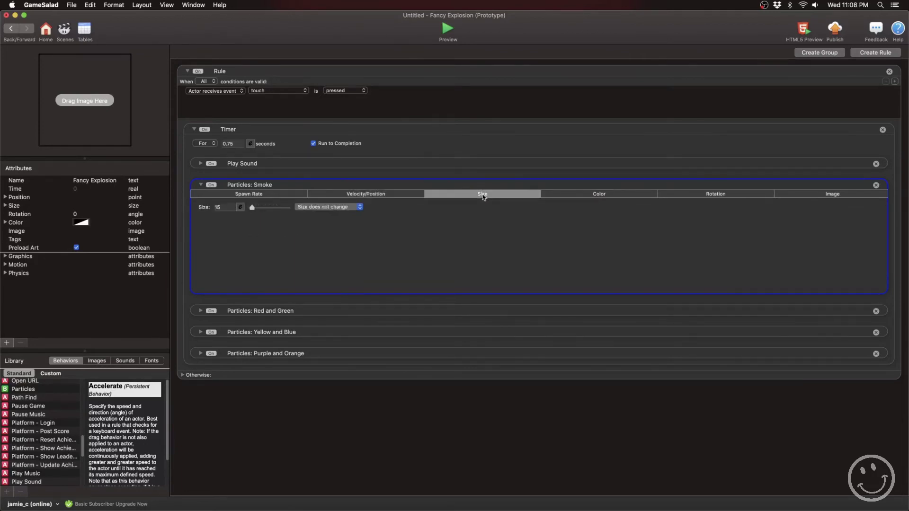
left_click(240, 207)
left_click(281, 220)
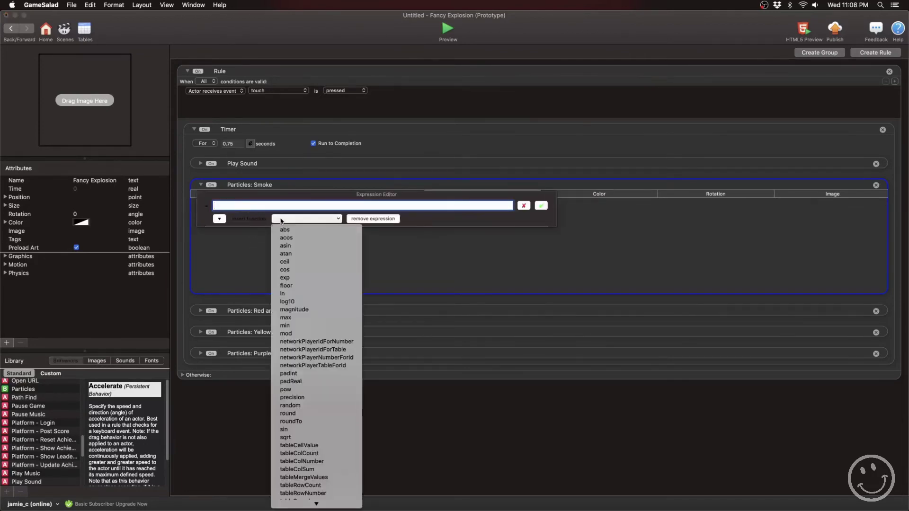
left_click(329, 406)
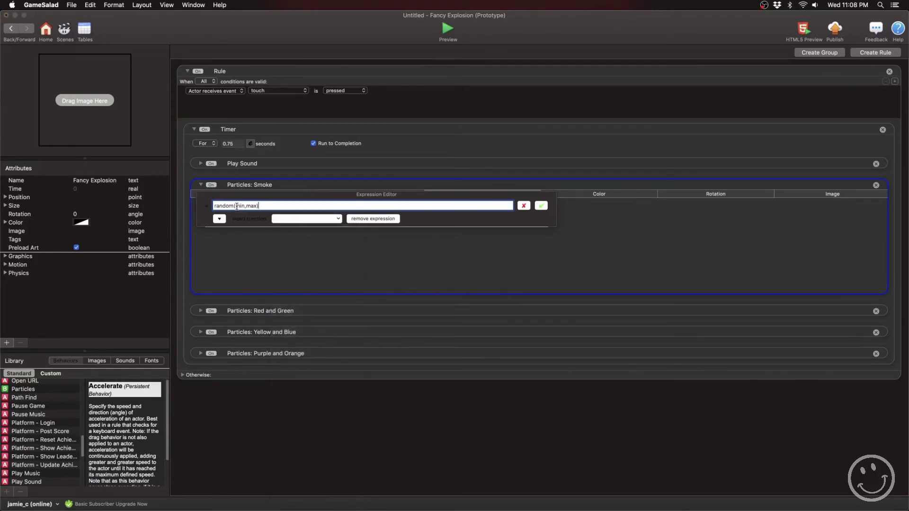
left_click_drag(236, 206, 258, 206)
type("80")
left_click(544, 207)
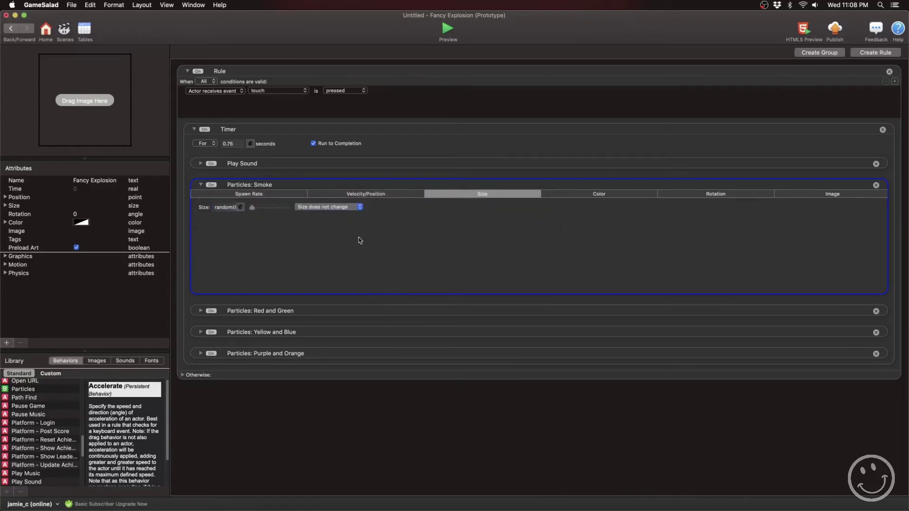
Make the smoke particles change size, with the target size set to the expression random(125,150).
left_click(344, 211)
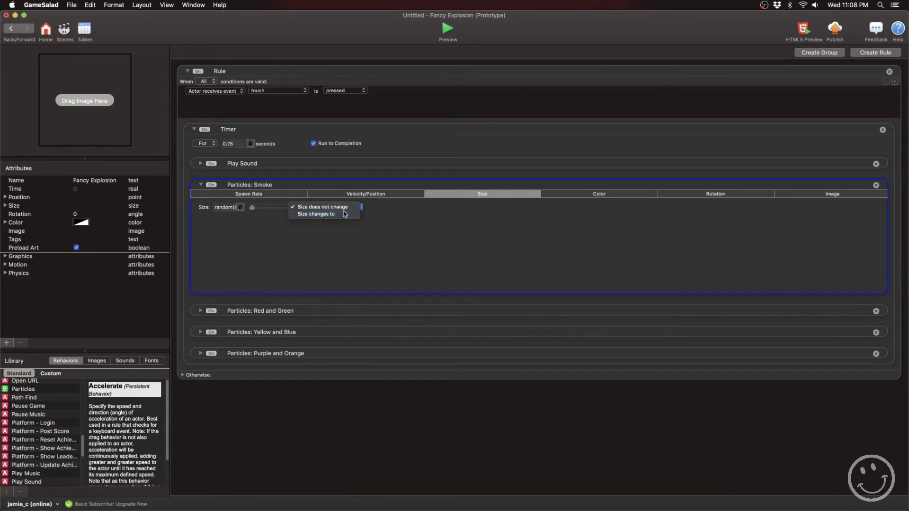
left_click(346, 215)
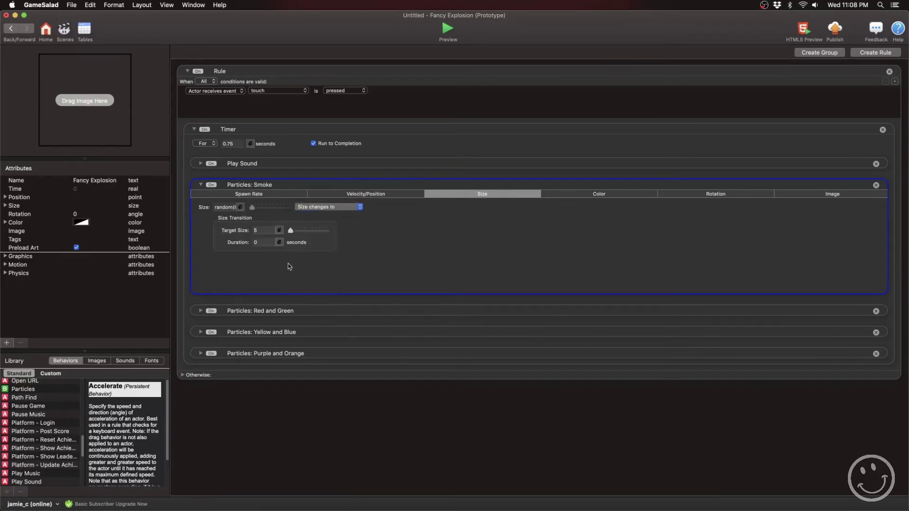
left_click(265, 243)
left_click(280, 231)
left_click(345, 242)
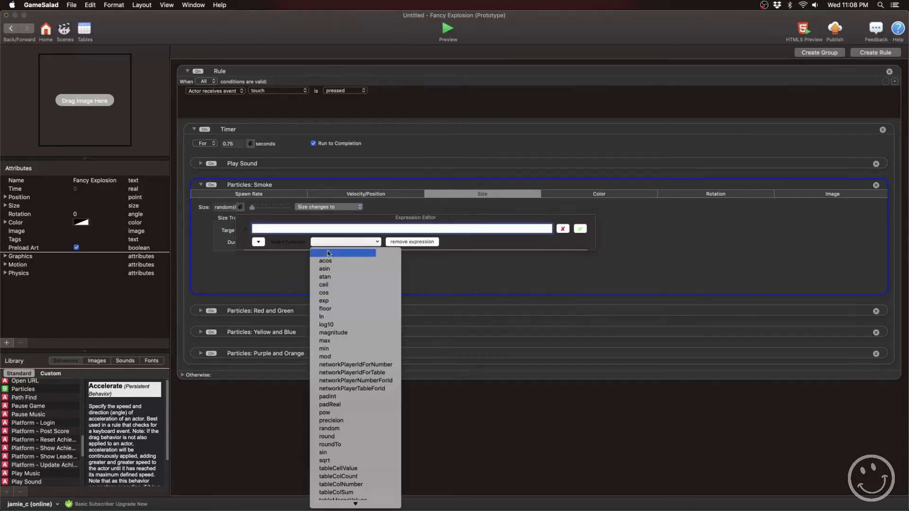
left_click(366, 429)
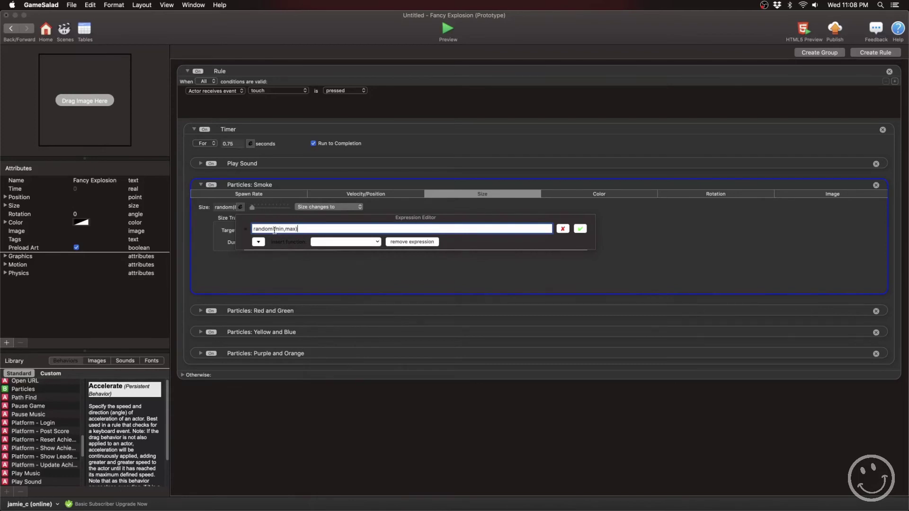
left_click_drag(274, 231, 295, 231)
type("125")
left_click(223, 209)
left_click(282, 230)
type(",150")
left_click(581, 230)
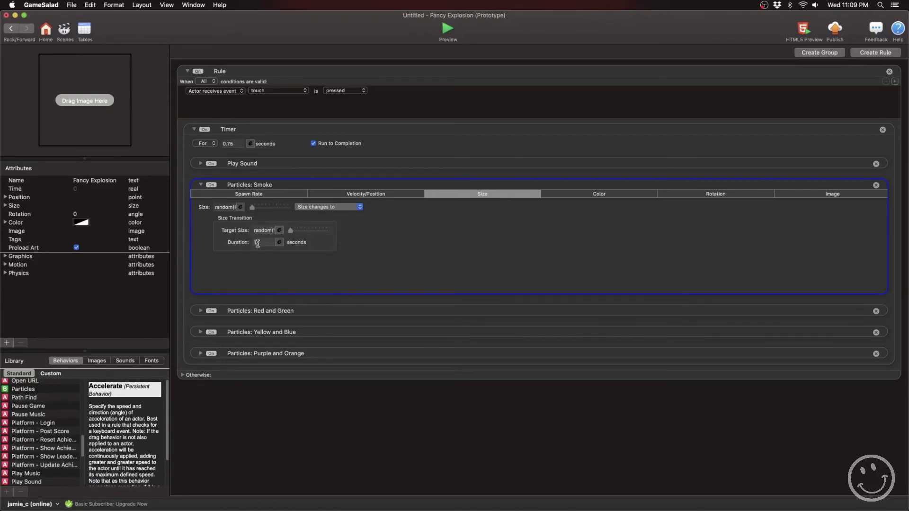
Set the smoke particles' color to hex 88FA4E with 7% opacity.
left_click(565, 196)
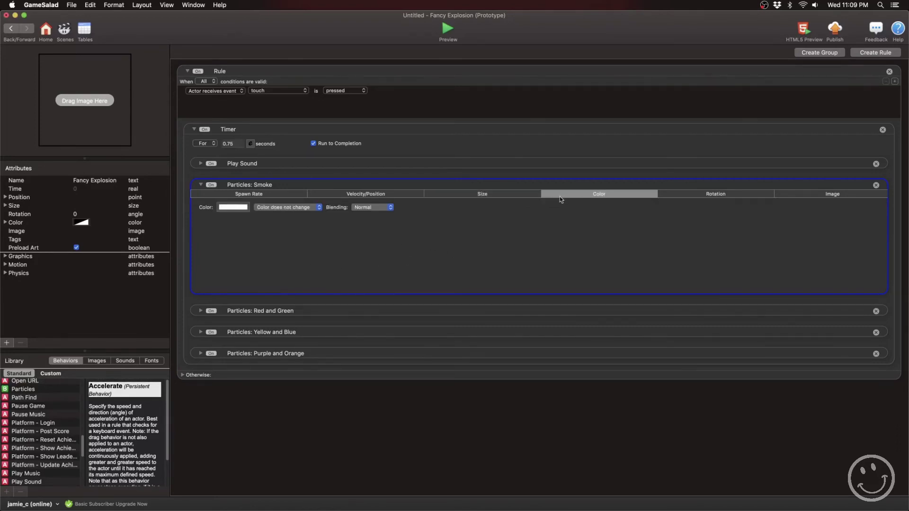
left_click(232, 209)
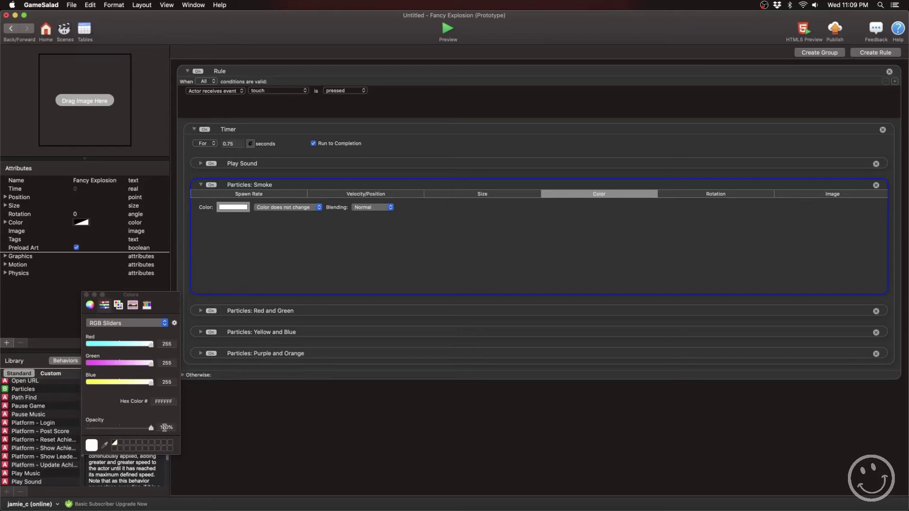
left_click(164, 428)
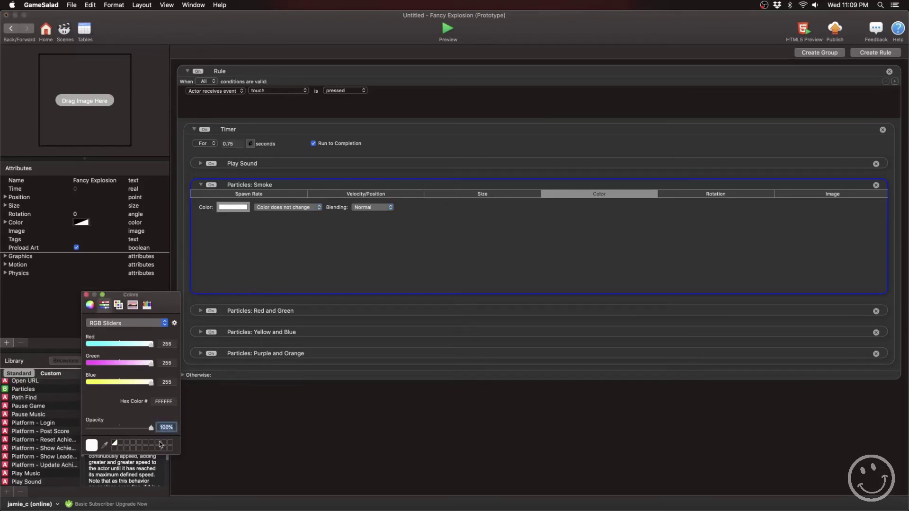
type("75")
key("Return")
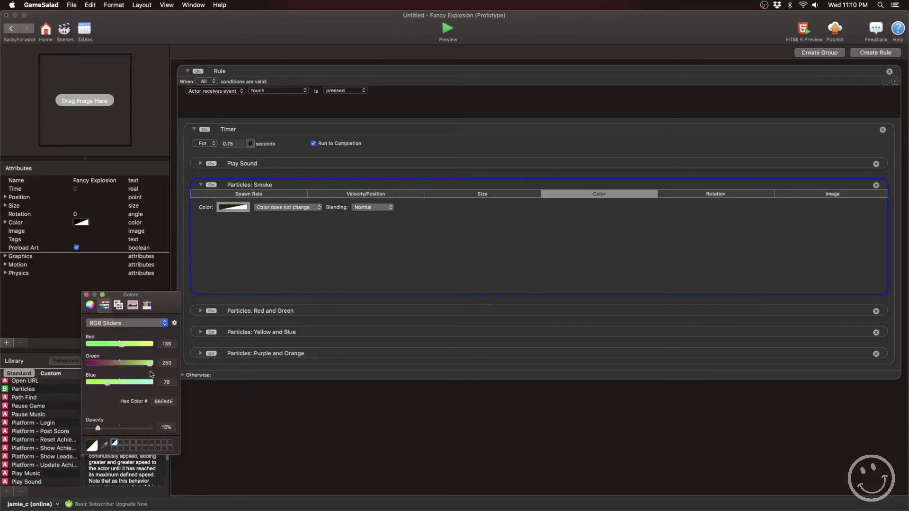
left_click(166, 427)
type("7")
key("Return")
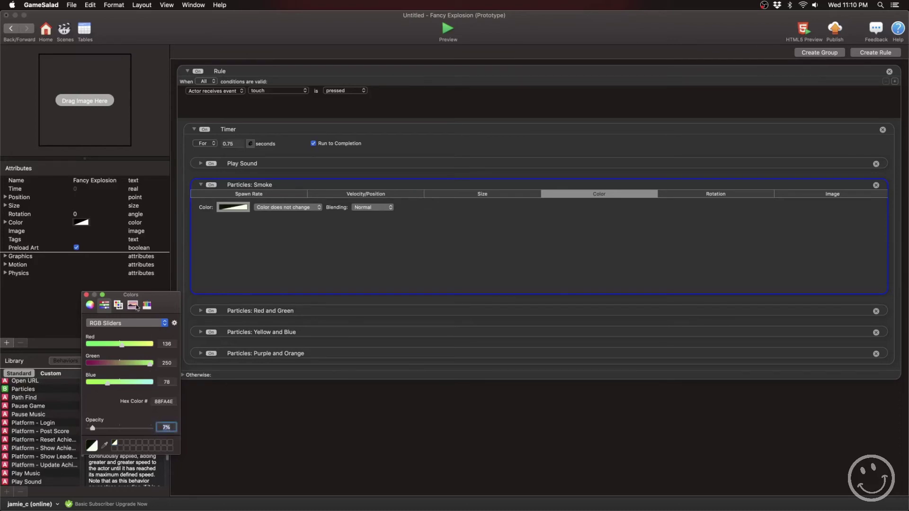
left_click(86, 294)
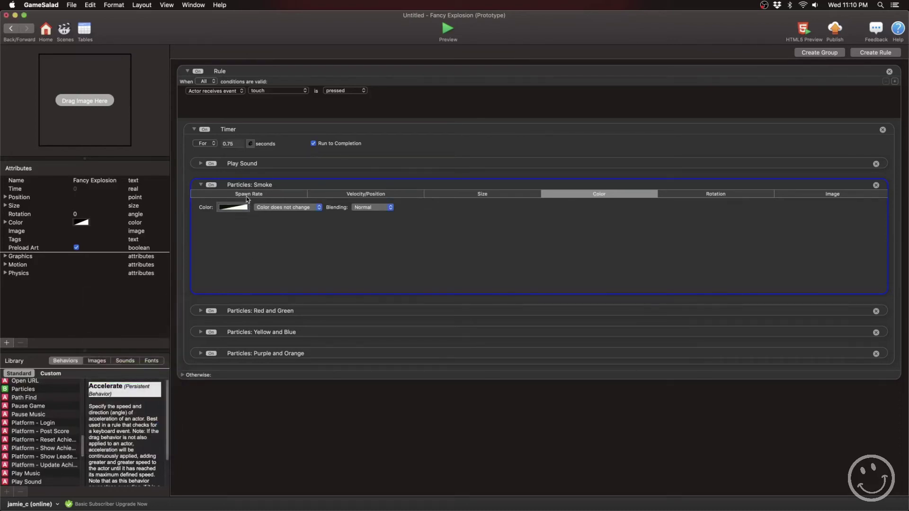
Make the smoke particles' color change to white at 0% opacity, checking the spawn settings and the transition duration.
left_click(246, 196)
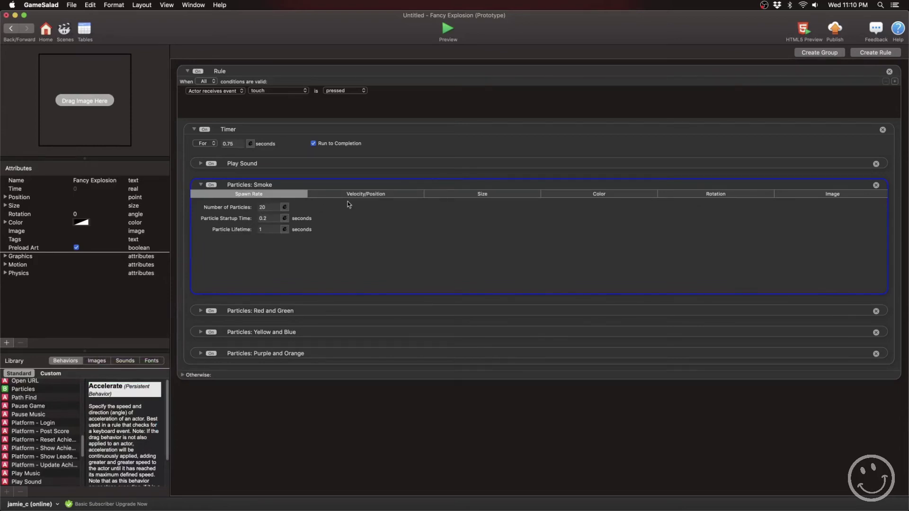
left_click(600, 199)
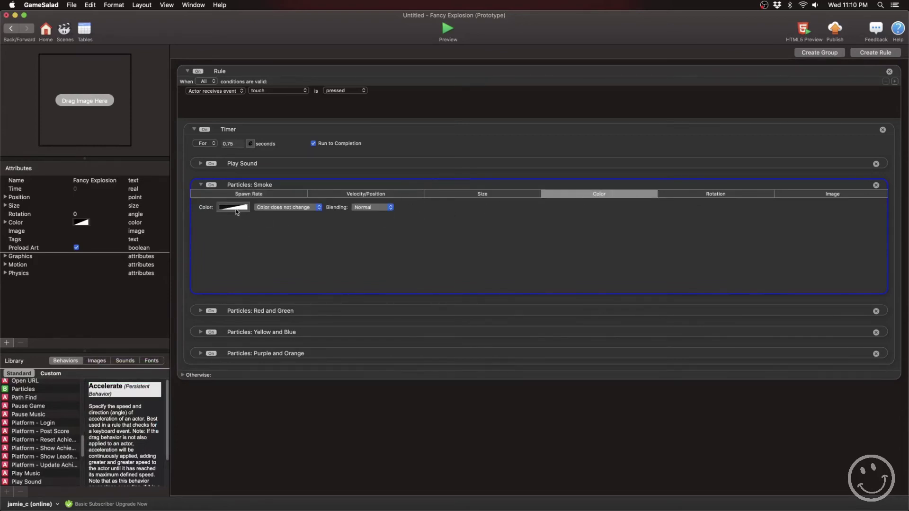
left_click(300, 209)
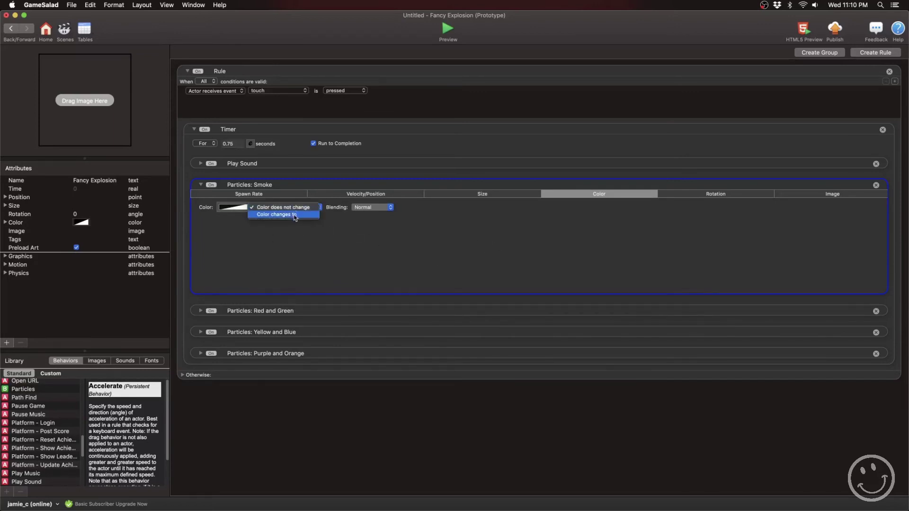
left_click(294, 215)
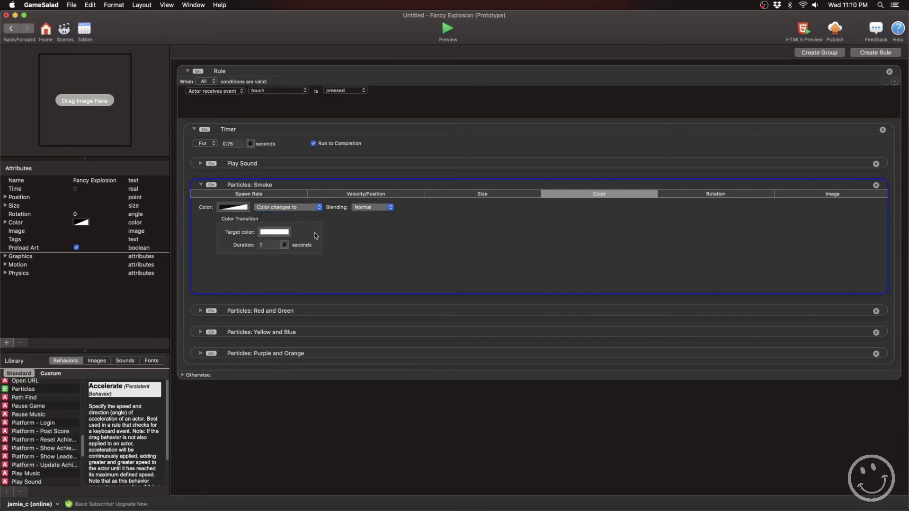
left_click(282, 233)
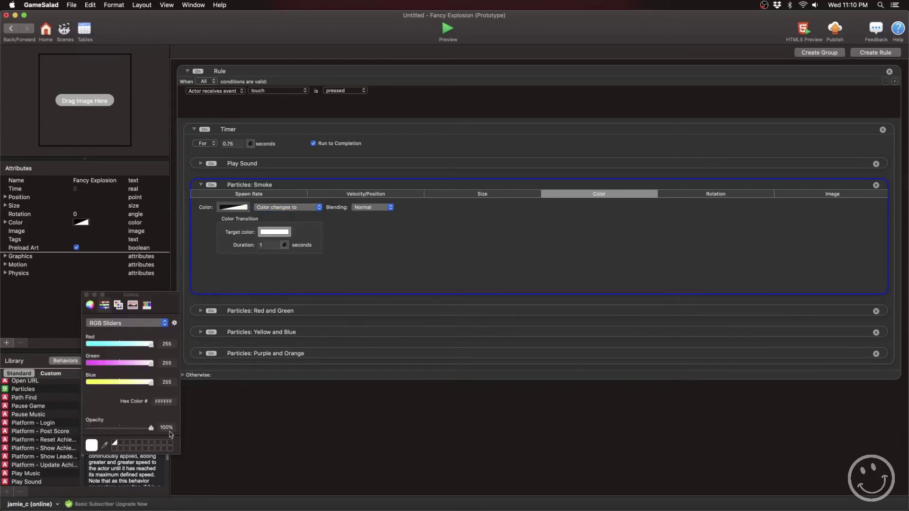
left_click(166, 427)
type("0")
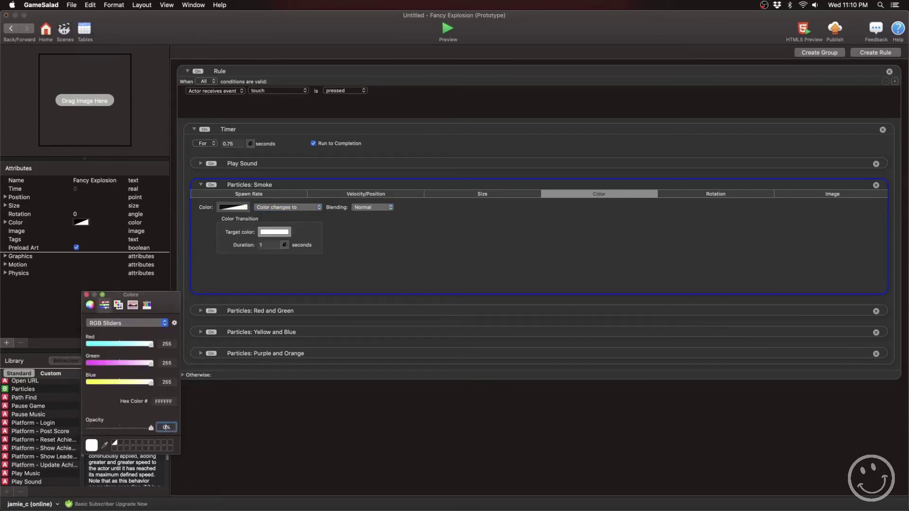
key("Return")
left_click(86, 295)
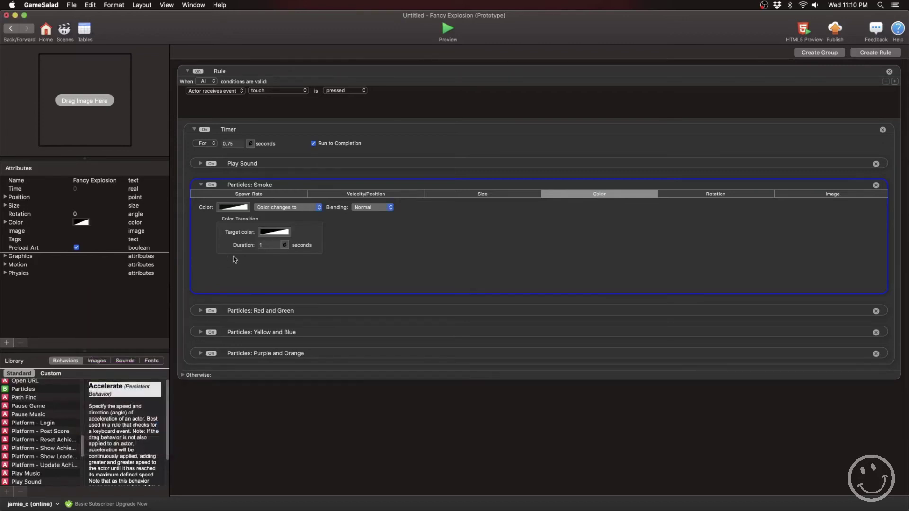
left_click(264, 245)
Set the smoke's initial rotation to a random function expression with a minimum of 0, and collapse the smoke behavior.
left_click(681, 195)
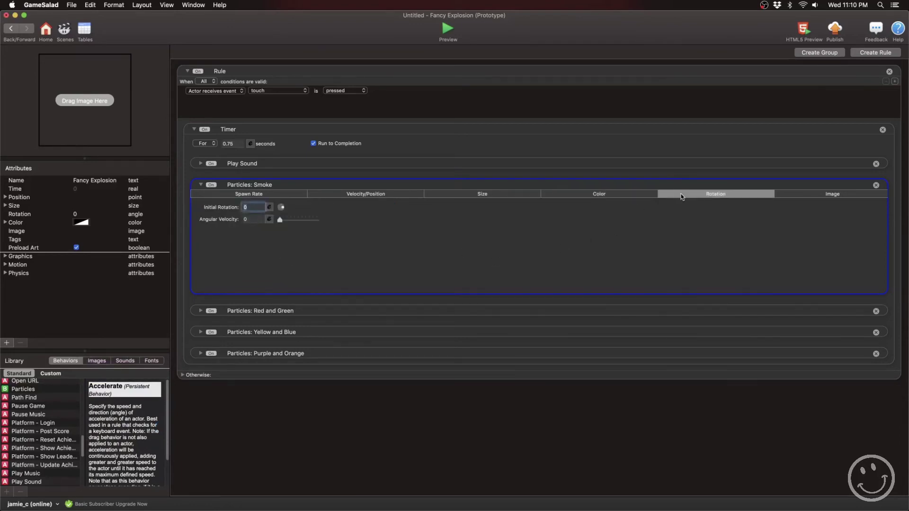
left_click(270, 208)
left_click(342, 219)
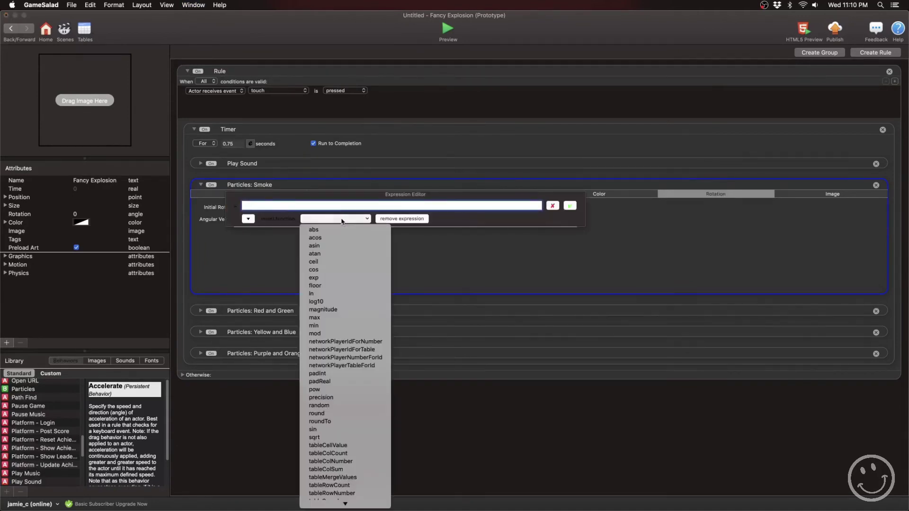
left_click(348, 407)
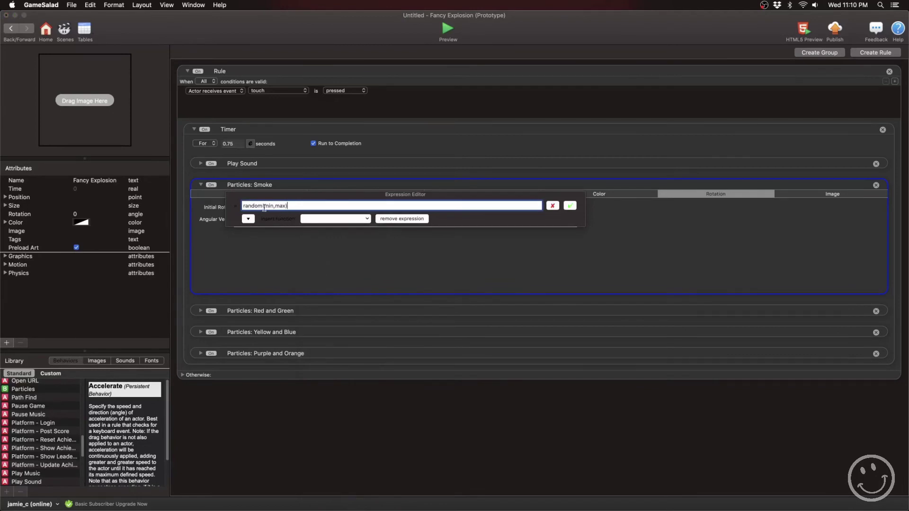
left_click_drag(265, 207, 284, 208)
type("0,")
left_click(571, 207)
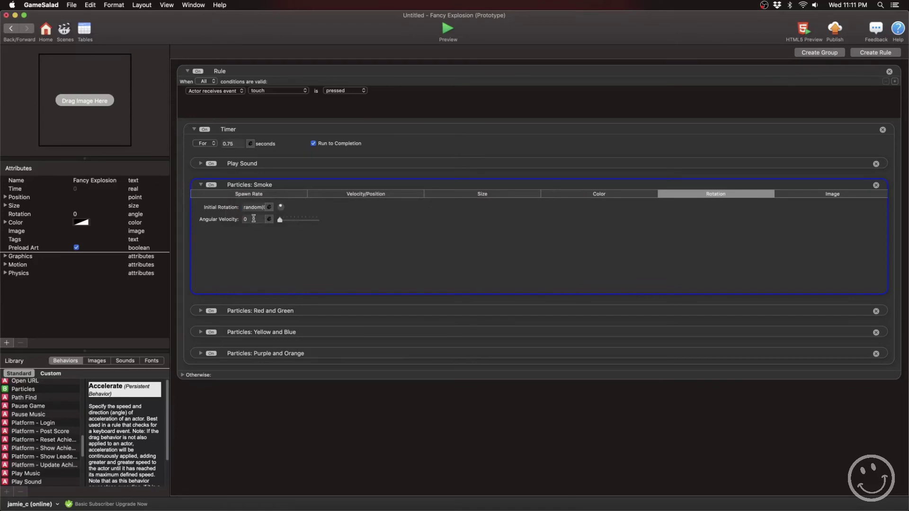
left_click(201, 185)
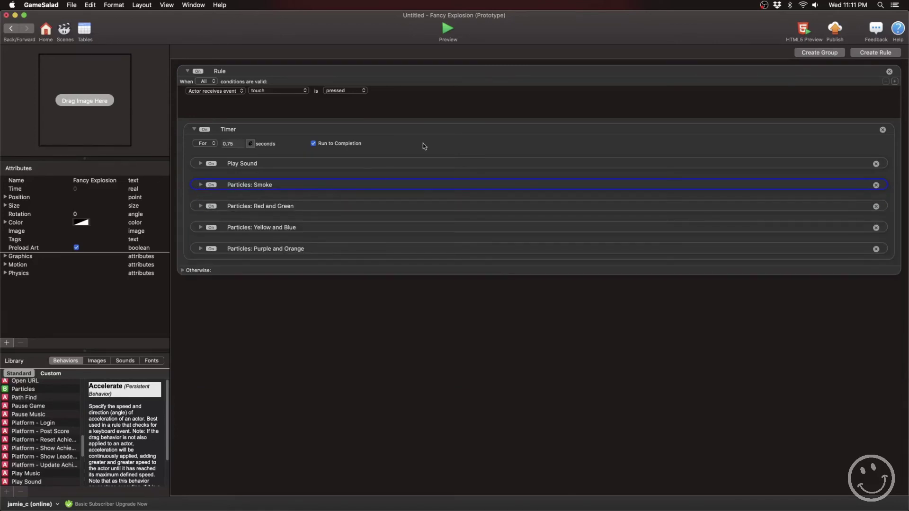
Preview the Initial Scene copy to test the fancy explosion with smoke, and return to the actor's rules.
left_click(448, 30)
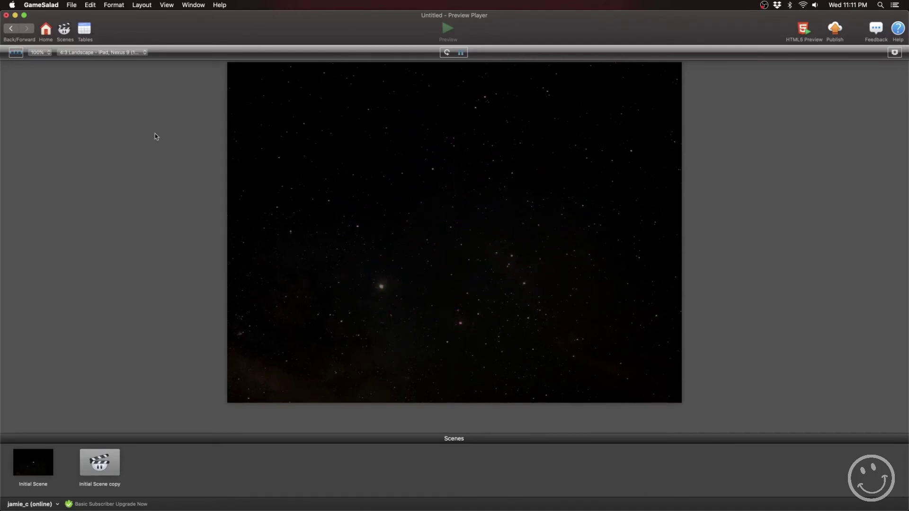
left_click(102, 463)
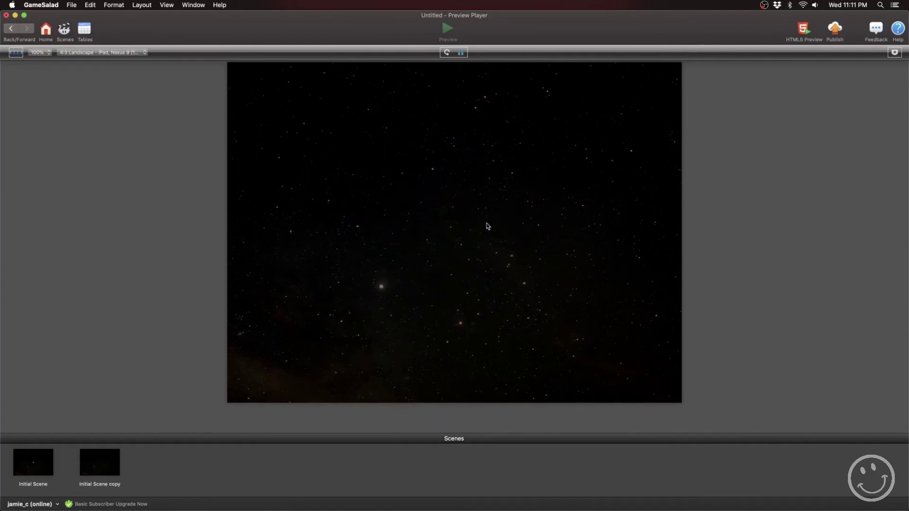
left_click(12, 28)
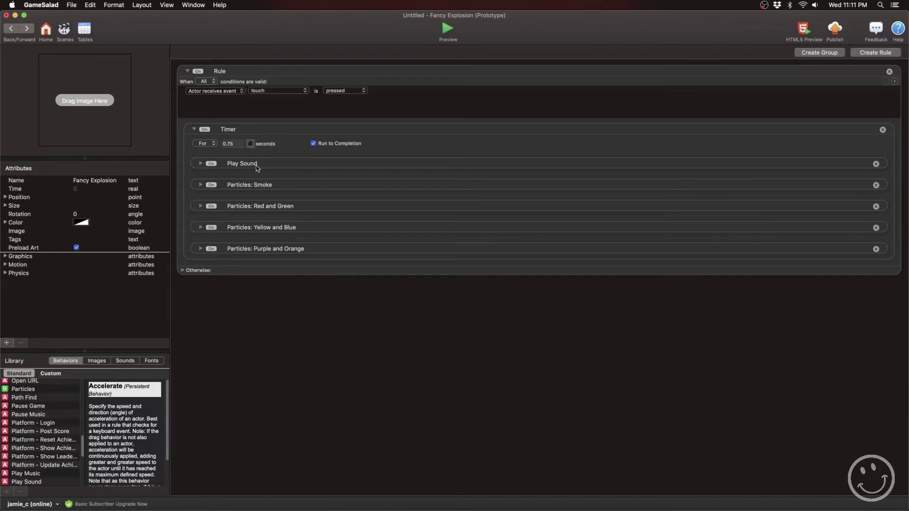
Move the Play Sound and Smoke particle behaviors out of the Timer to directly above it in the rule, and collapse the Smoke and Timer blocks.
left_click(265, 181)
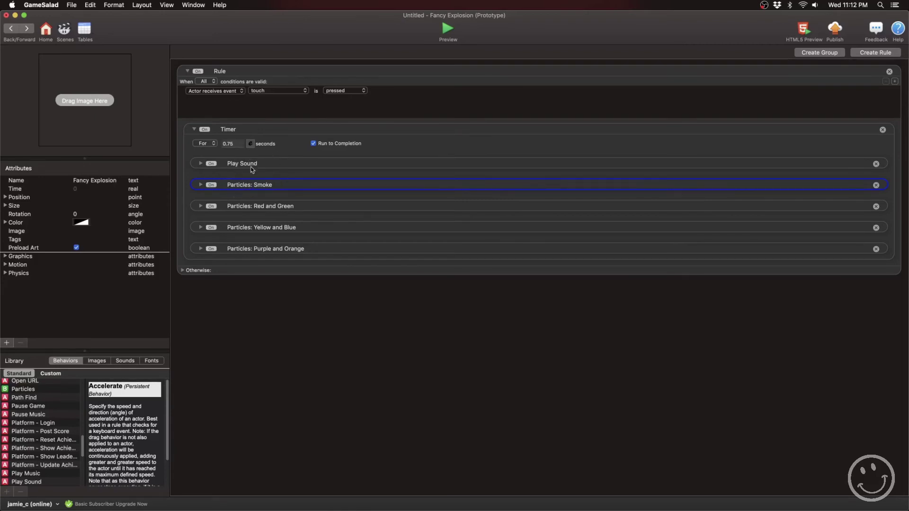
left_click_drag(251, 167, 255, 128)
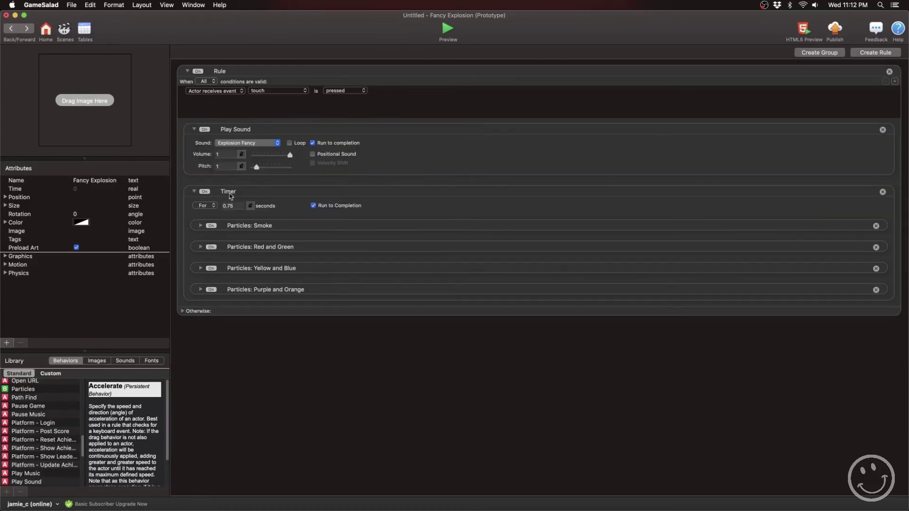
left_click_drag(232, 229, 239, 192)
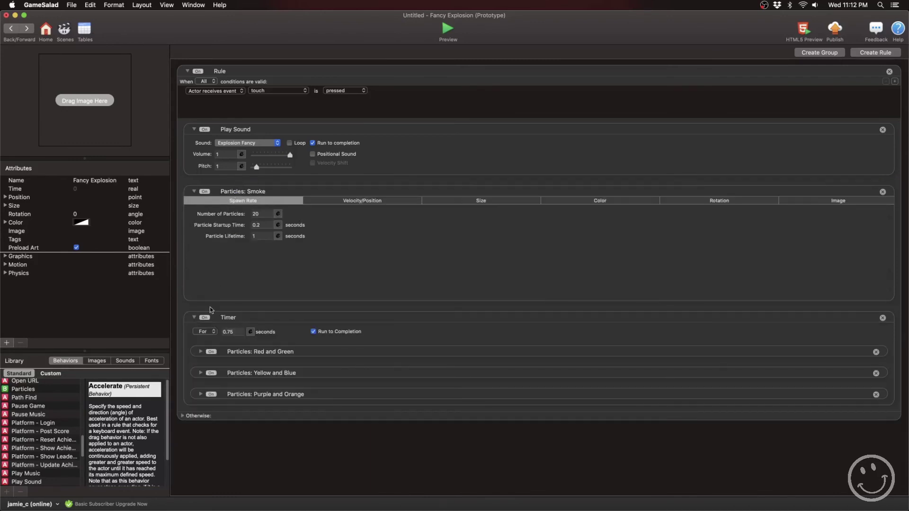
left_click(195, 318)
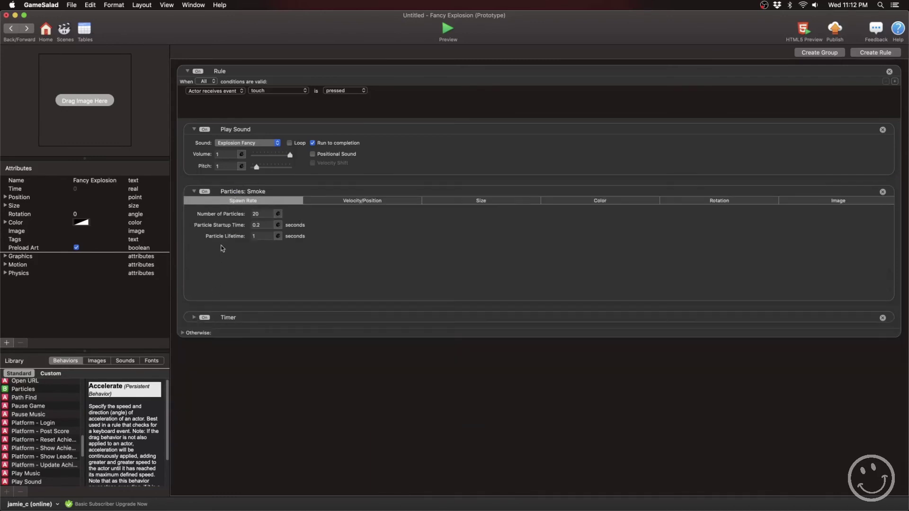
left_click(194, 192)
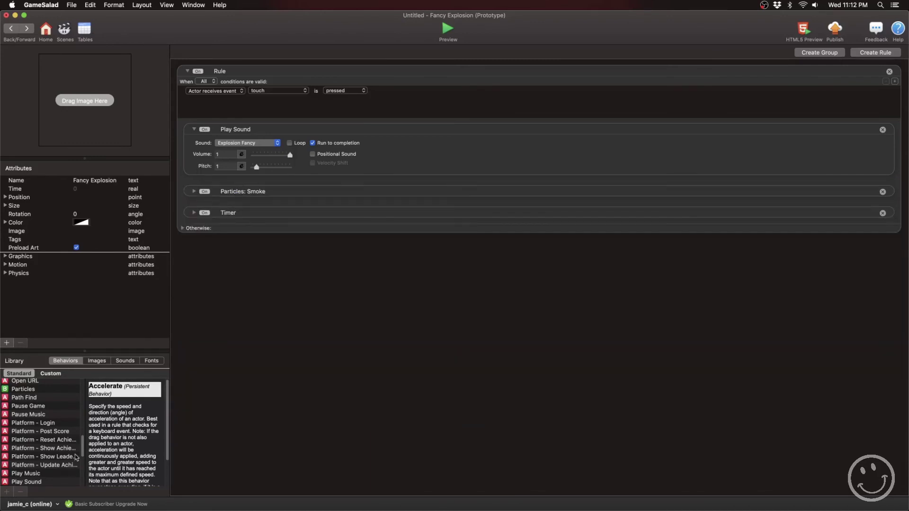
Add a Timer directly below Play Sound in the rule and set it to run For 0.4 seconds.
left_click_drag(83, 453, 83, 483)
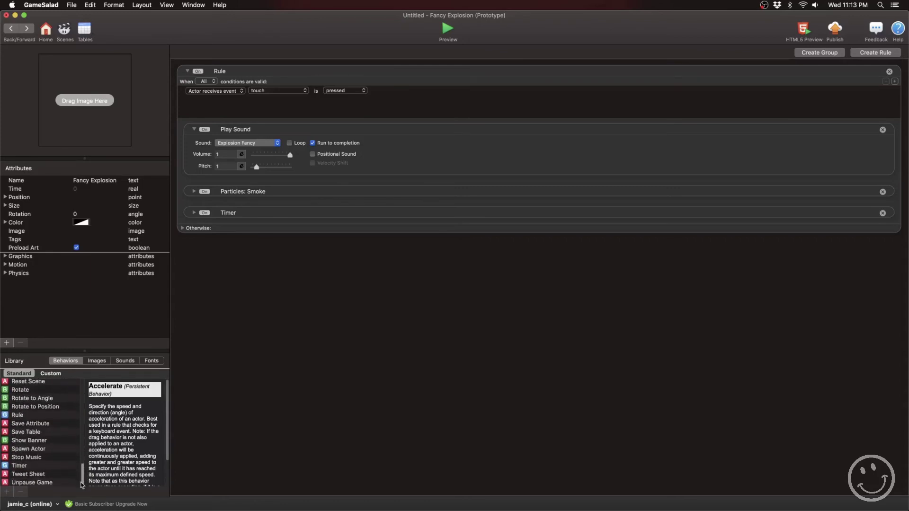
left_click_drag(14, 467, 222, 192)
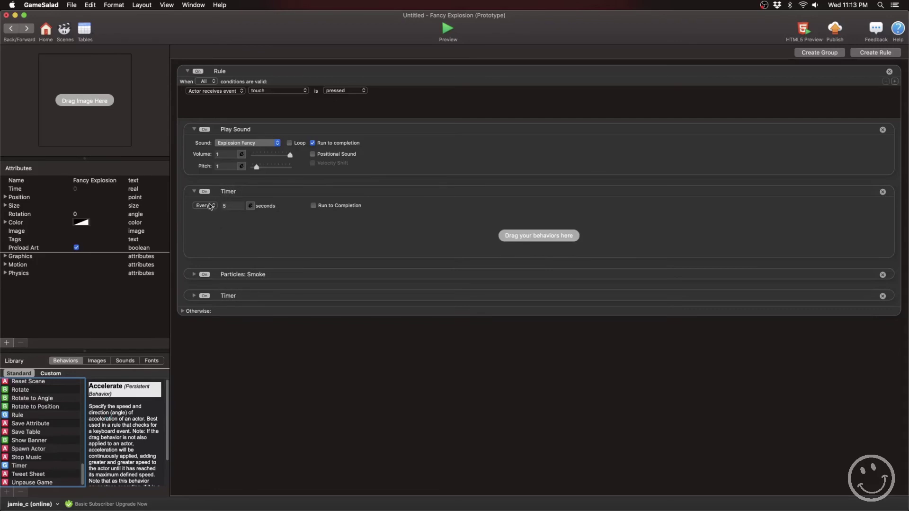
left_click(210, 207)
left_click(201, 220)
left_click(232, 205)
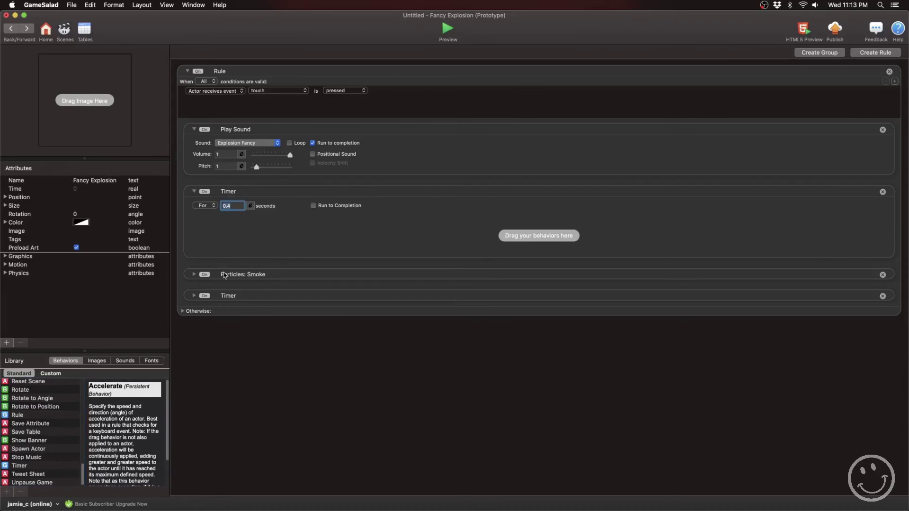
Move the Smoke particles into the 0.4-second Timer, enable its Run to Completion option, and collapse it.
left_click_drag(225, 276, 242, 238)
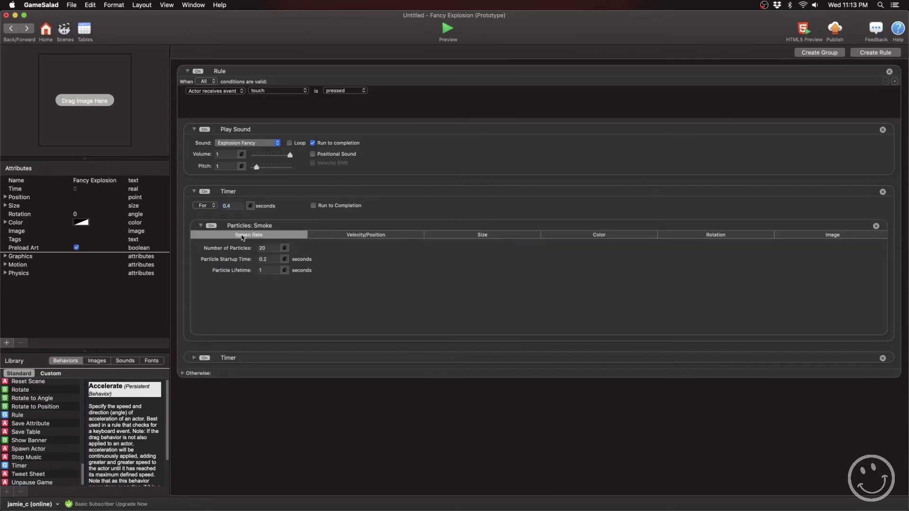
left_click(314, 206)
left_click(194, 192)
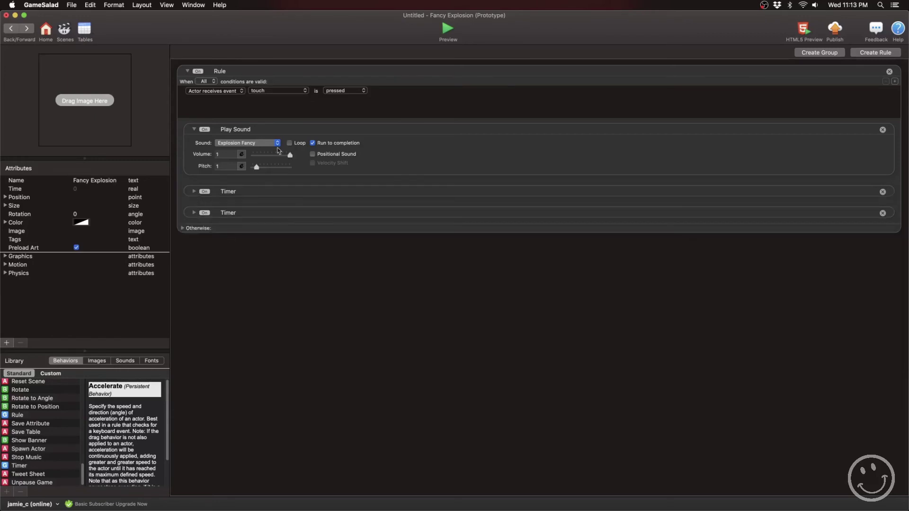
Preview the scene to test the explosion with the timed smoke, and return to the actor's rules.
left_click(445, 38)
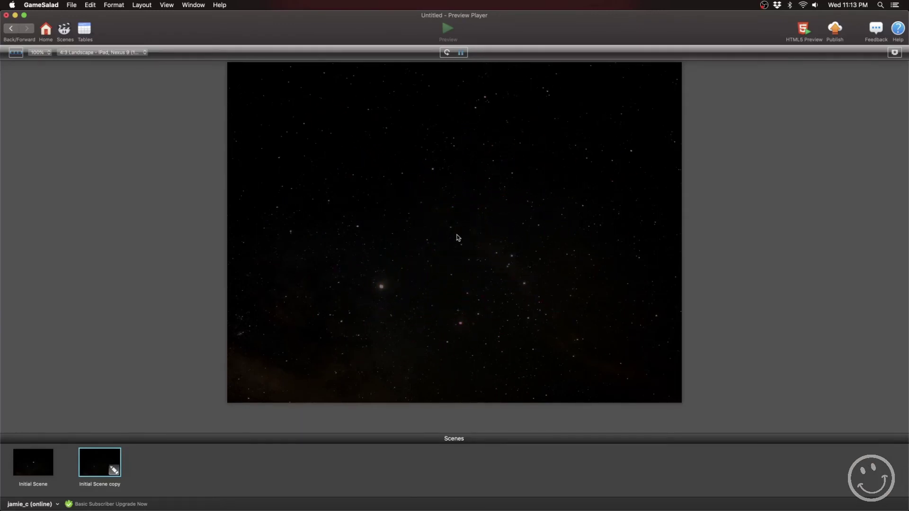
left_click(11, 29)
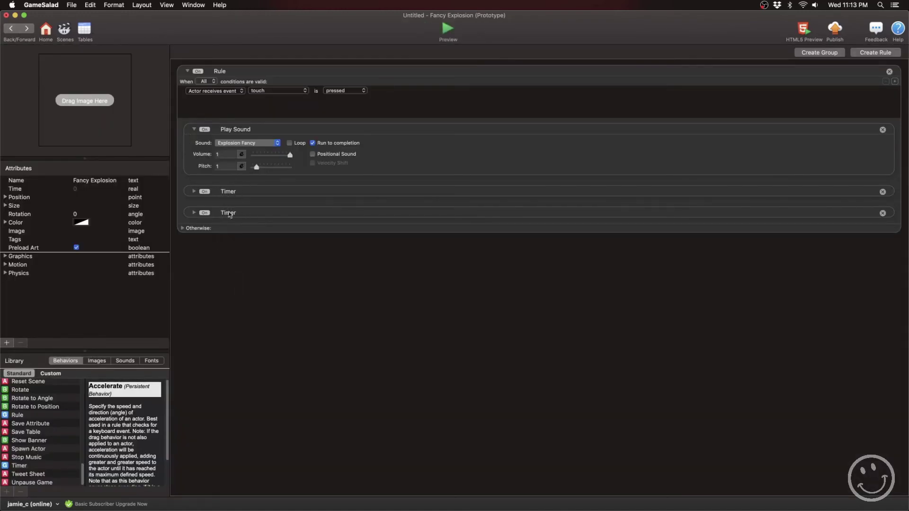
Rename the Timer holding the smoke "Timer: Smoke" and the Timer below it "Timer: Phase One".
double_click(232, 194)
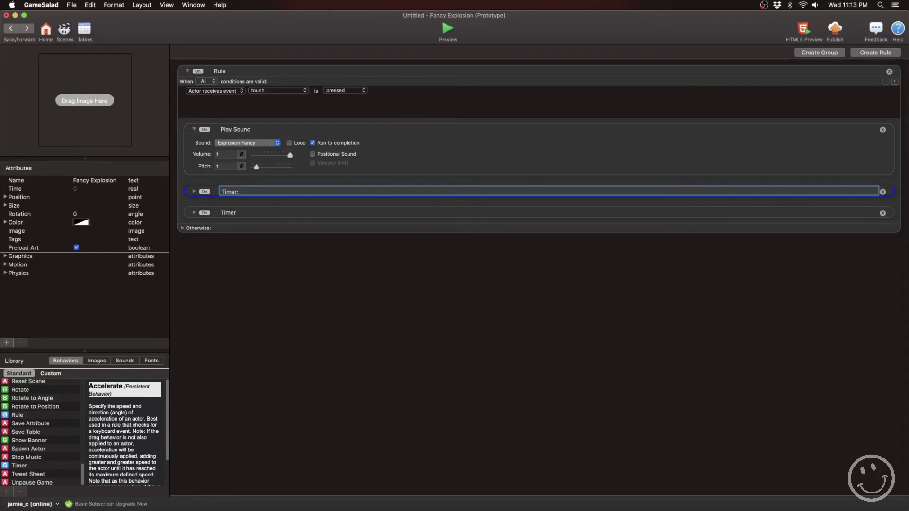
type(": Smoke")
key("Return")
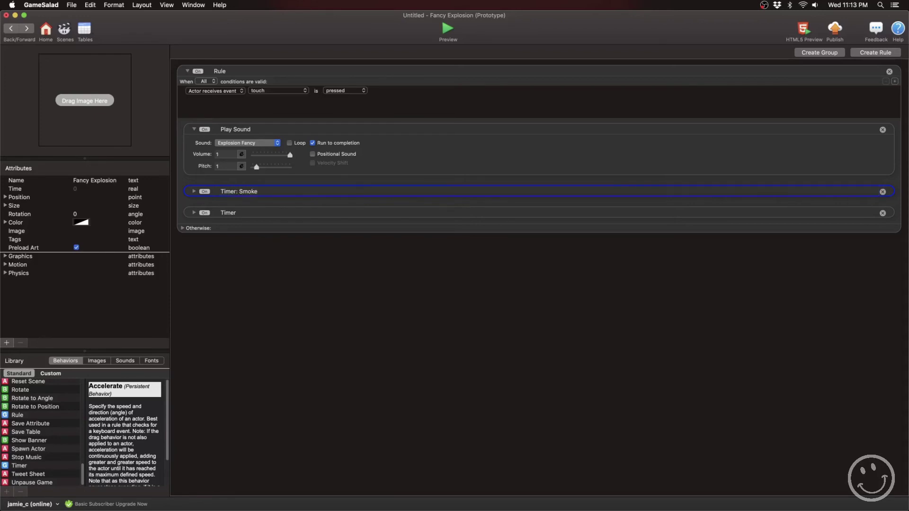
left_click(222, 242)
left_click(228, 216)
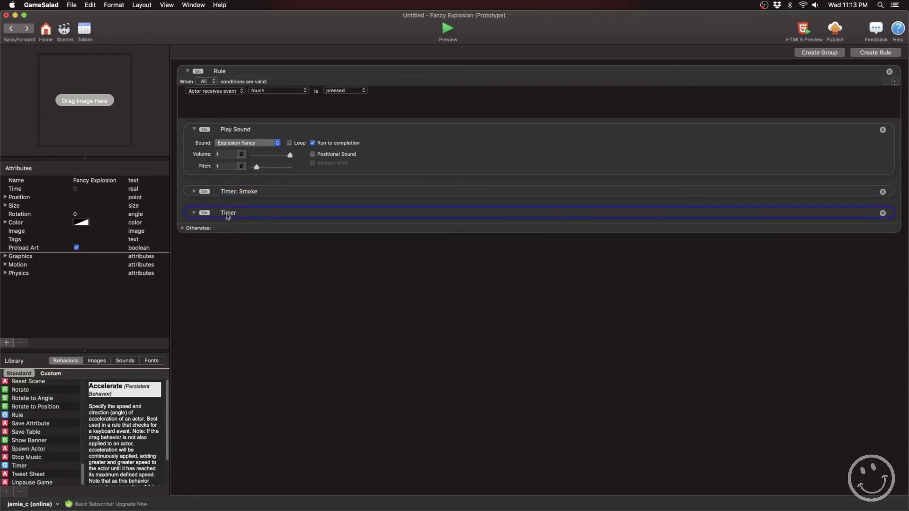
left_click(231, 214)
left_click(239, 213)
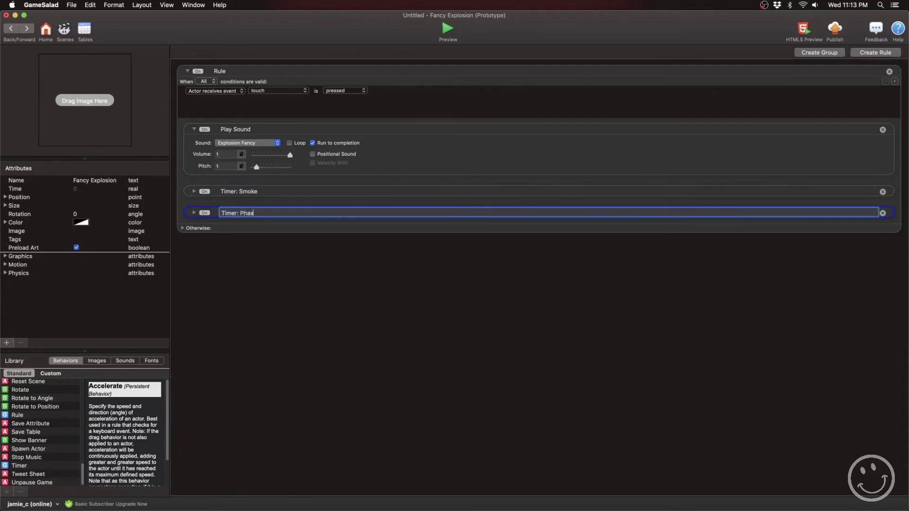
type(": Phase One")
key("Return")
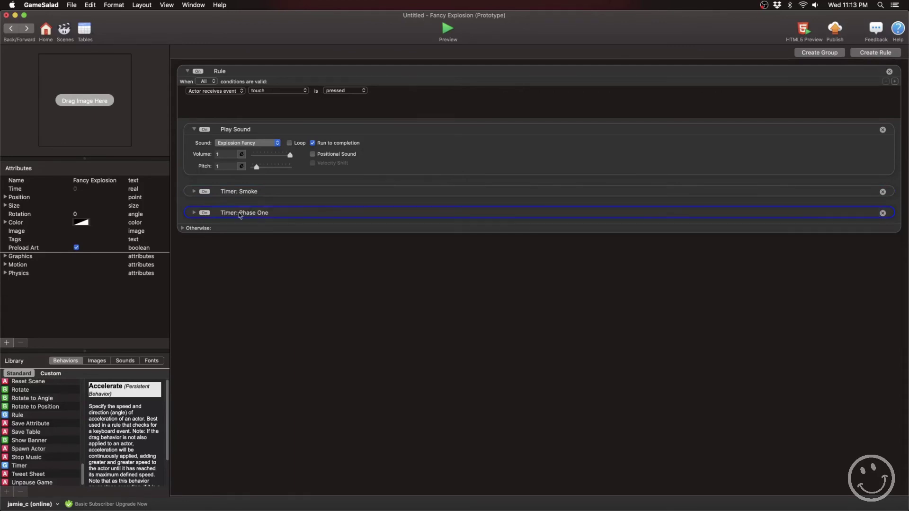
Expand the Phase One timer and add a new Particles behavior above Red and Green.
left_click(194, 213)
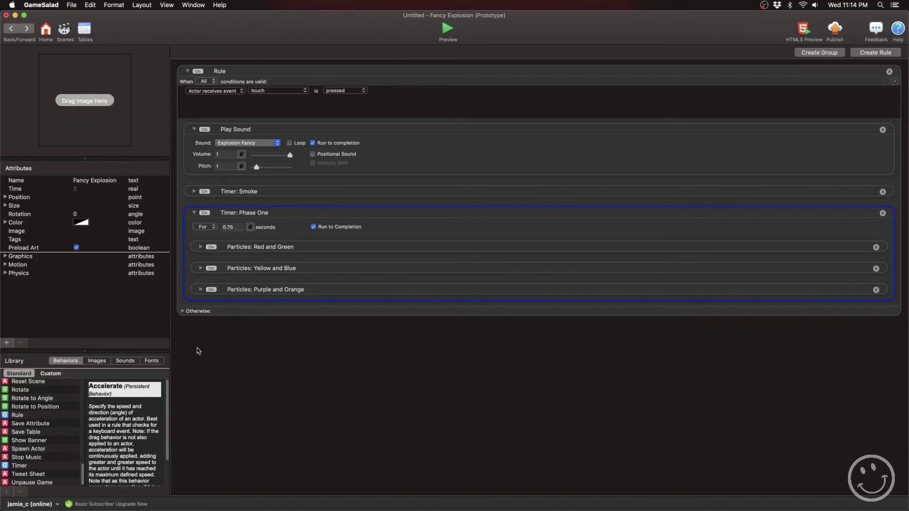
scroll(52, 419, "up", 3)
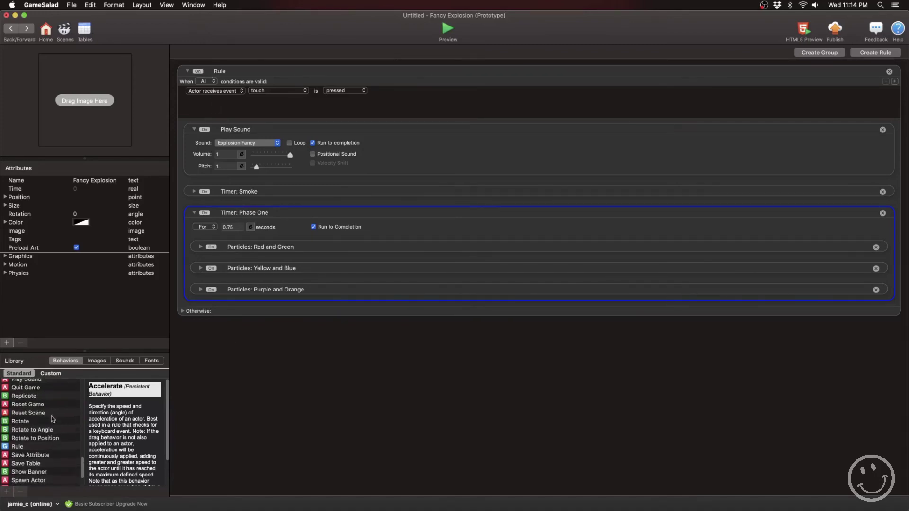
scroll(52, 420, "up", 5)
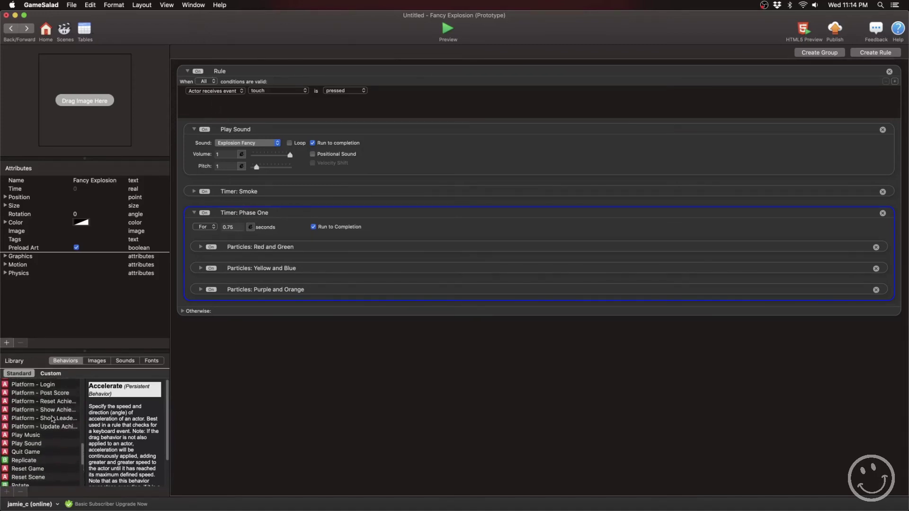
scroll(52, 419, "up", 2)
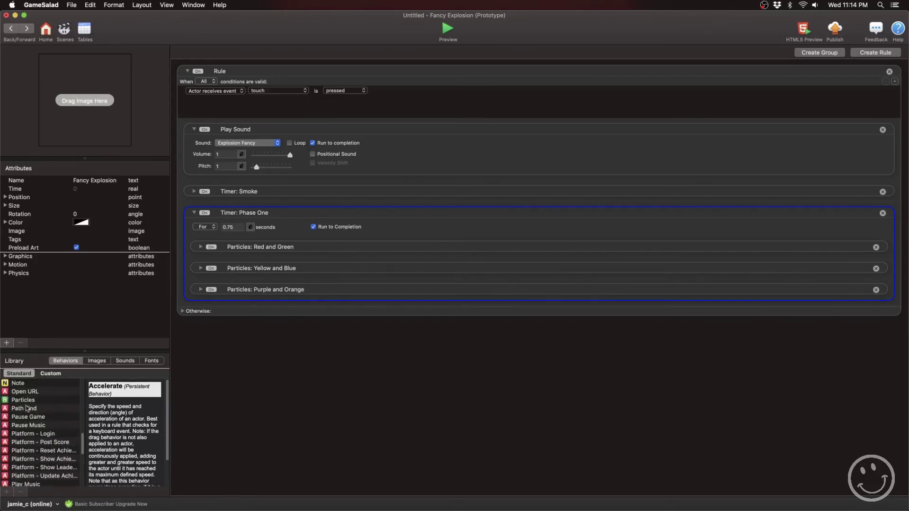
left_click_drag(4, 400, 203, 247)
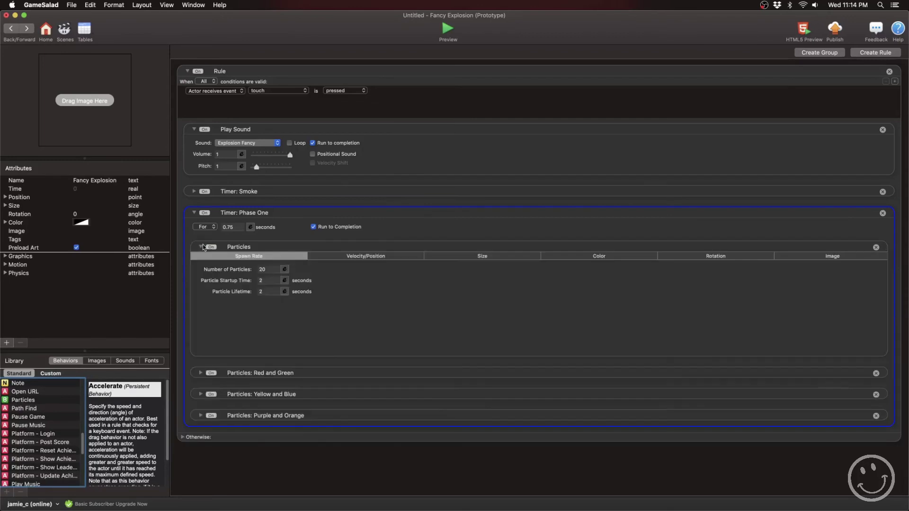
left_click(402, 305)
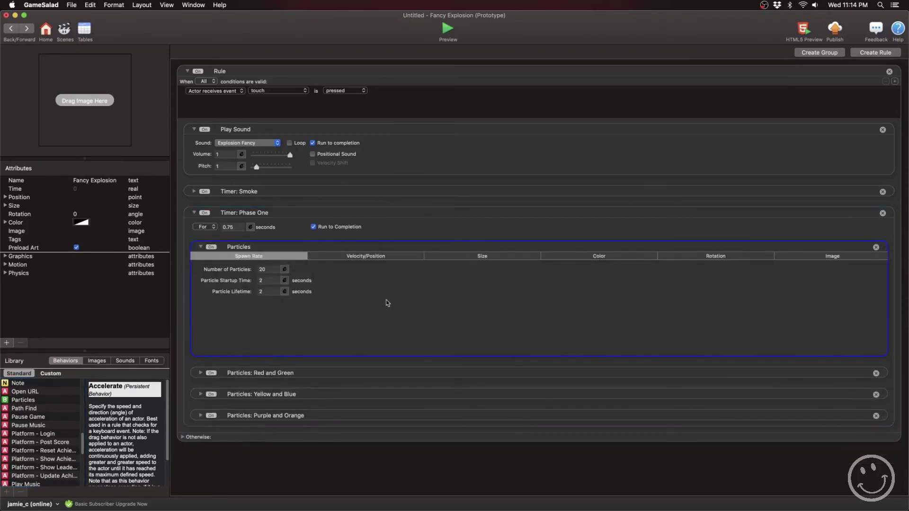
Set the new Particles behavior's image to shock-wave.
left_click(815, 258)
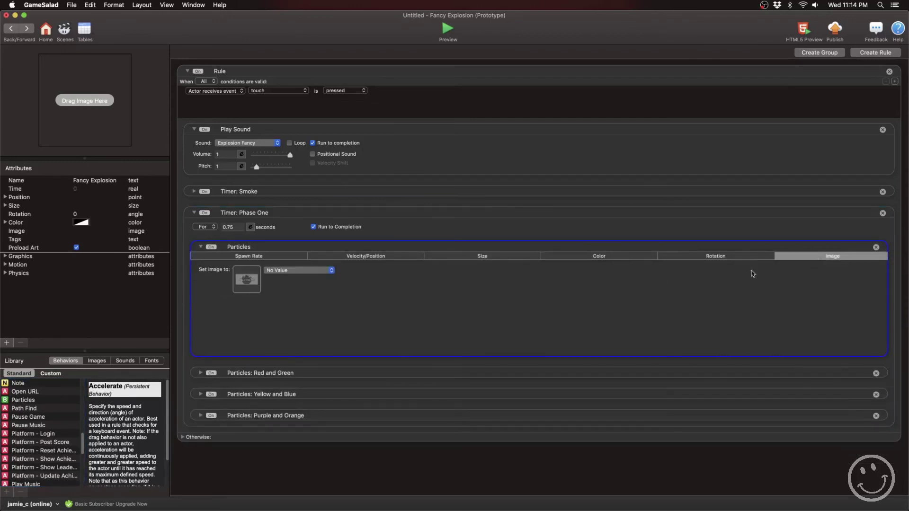
left_click(287, 272)
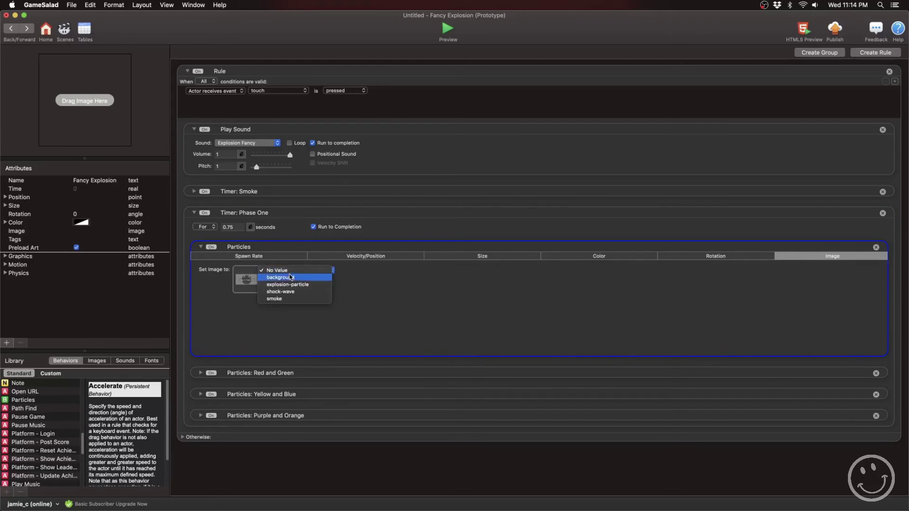
left_click(295, 292)
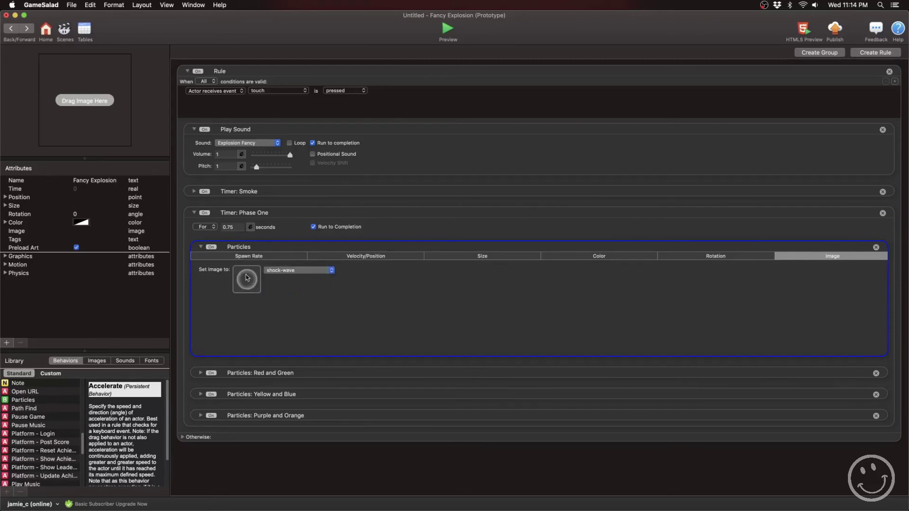
Set the shock-wave behavior's number of particles to 1, and open its lifetime, startup time and speed values for editing.
left_click(255, 259)
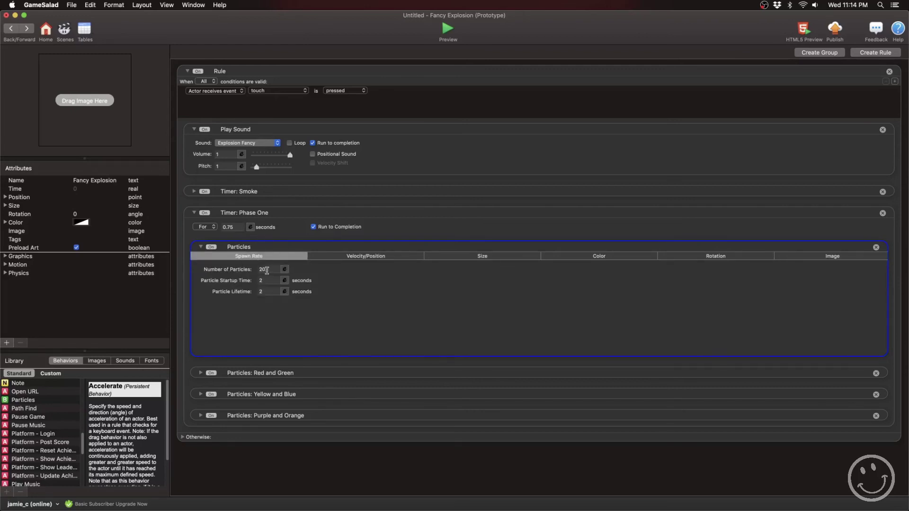
double_click(267, 269)
type("1")
double_click(264, 292)
left_click(261, 280)
left_click(367, 257)
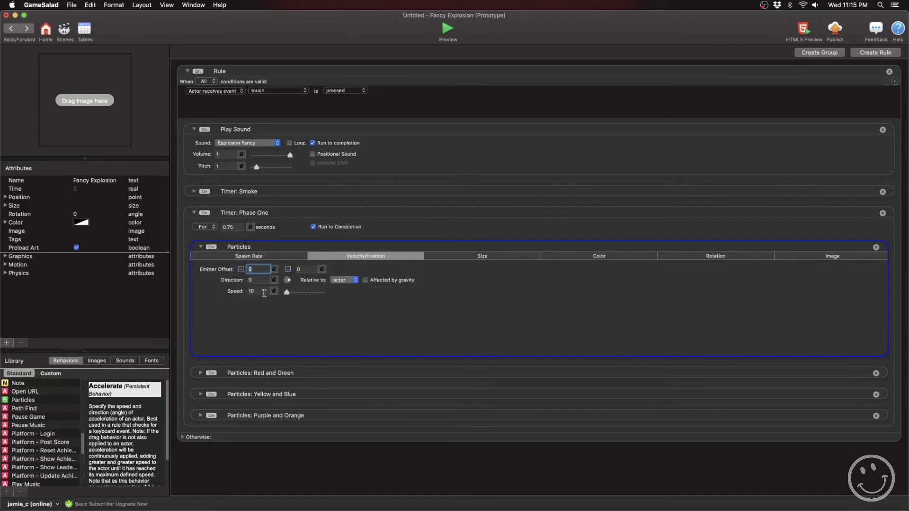
left_click(261, 291)
Set the shock-wave particle's starting size to 0 and its size behavior to "Size changes to".
left_click(481, 257)
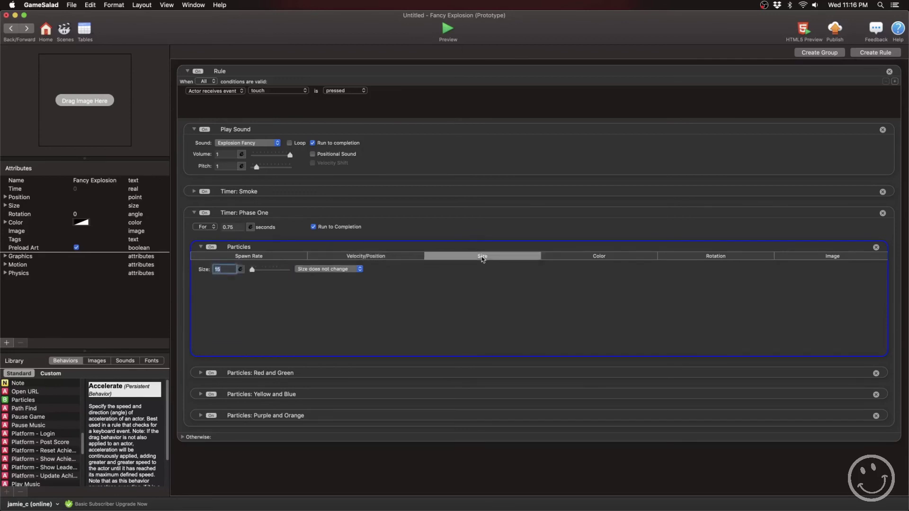
double_click(229, 269)
type("0")
left_click(310, 272)
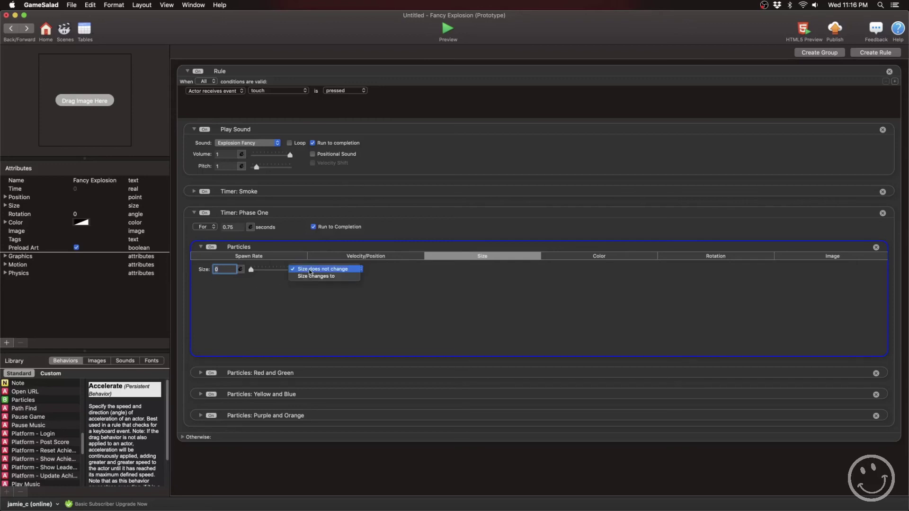
left_click(311, 278)
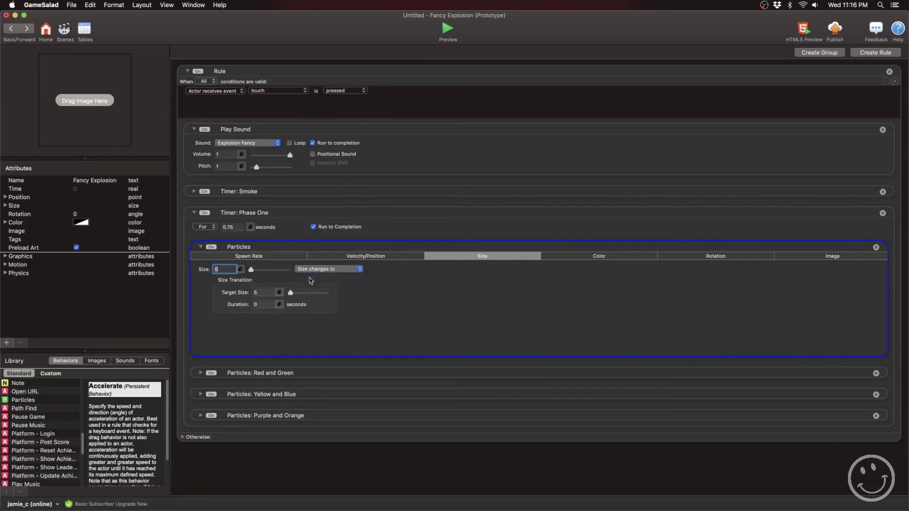
Set the shock-wave size transition to a target size of 1500 with a duration of 1.5 seconds.
left_click(261, 293)
type("1500")
key("Tab")
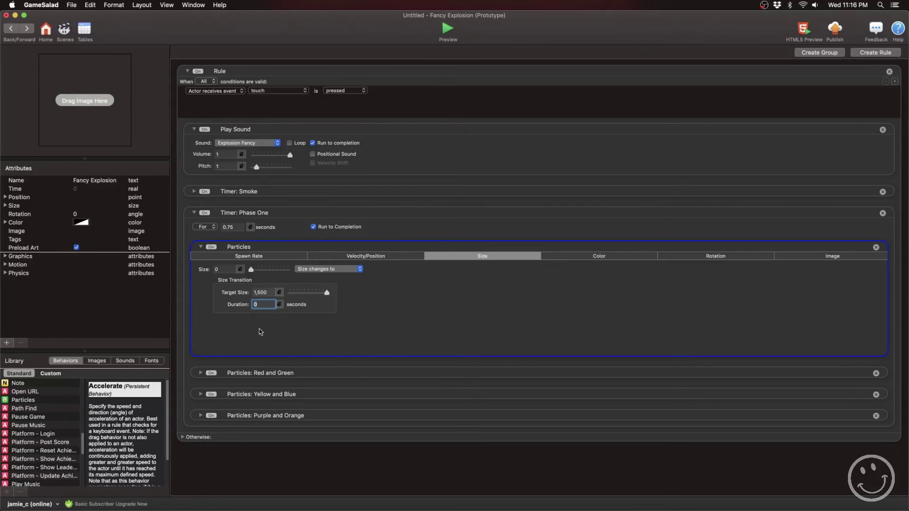
type("1.5")
Set the shock-wave particle's starting color to yellow (FFFF00) at 75% opacity, and close the color picker.
left_click(577, 258)
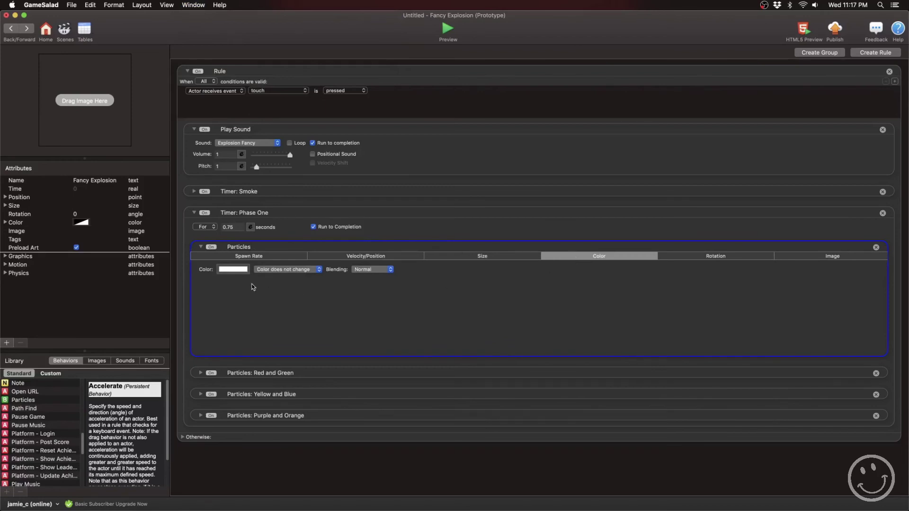
left_click(242, 272)
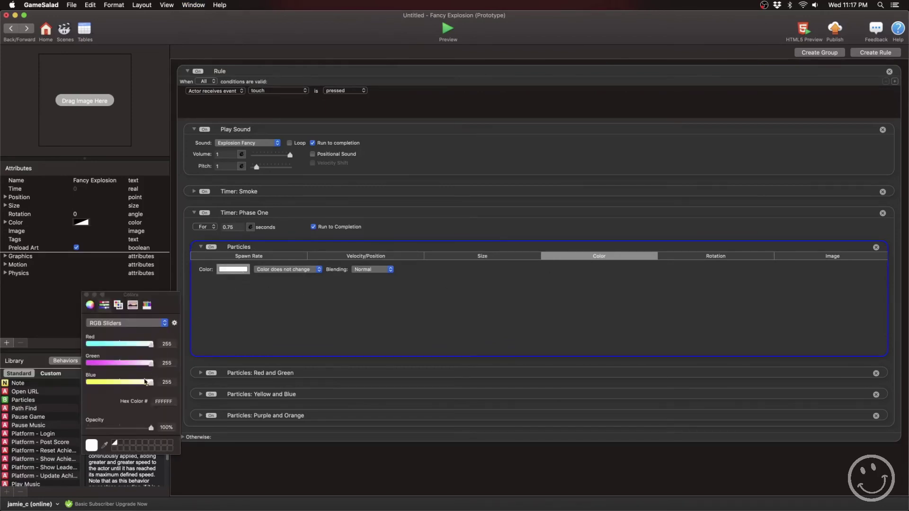
left_click_drag(151, 384, 84, 390)
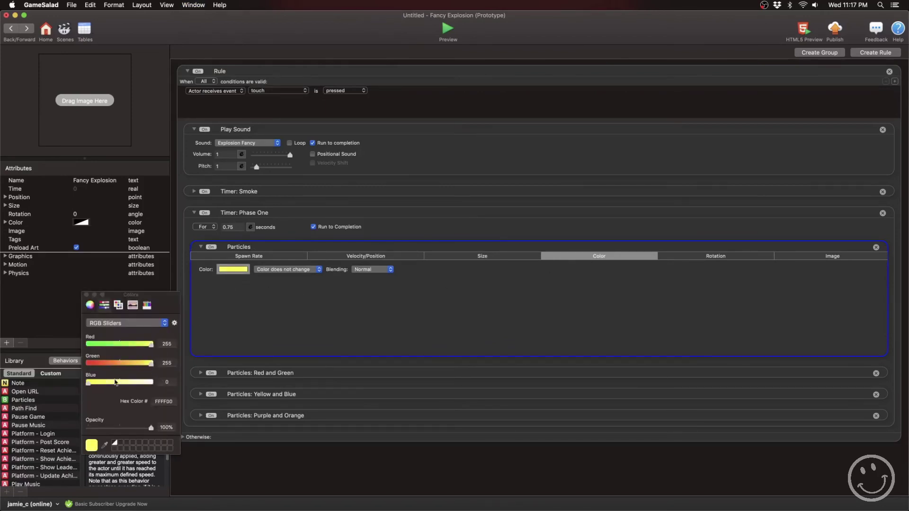
left_click(163, 428)
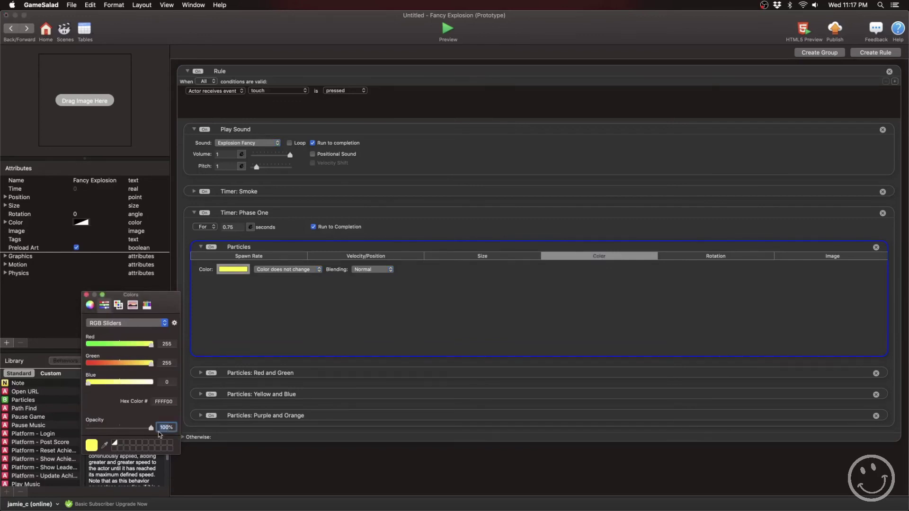
type("75%")
left_click(114, 442)
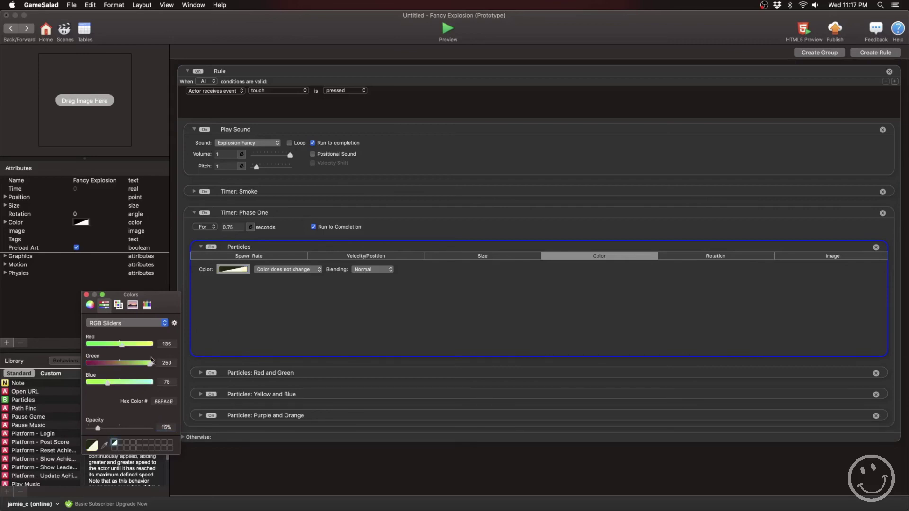
left_click_drag(122, 348, 155, 363)
left_click_drag(107, 383, 86, 383)
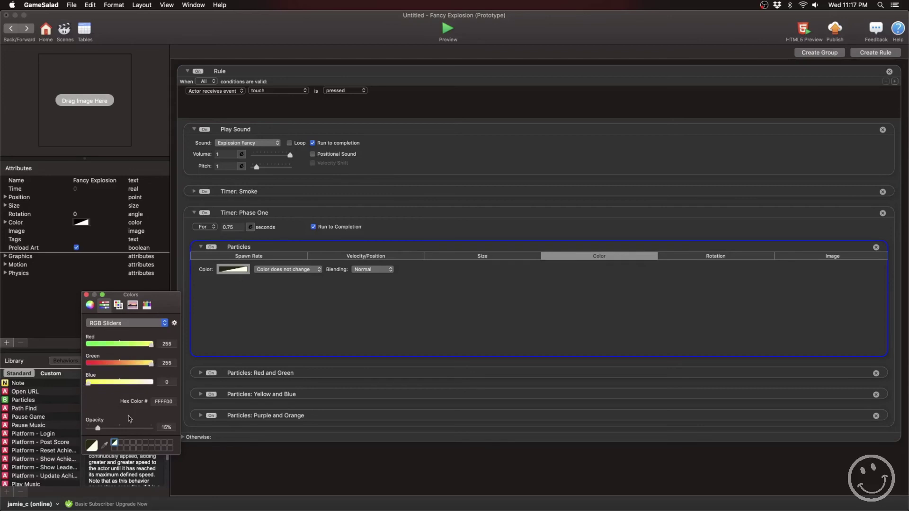
left_click(164, 428)
type("75")
key("Return")
left_click(87, 295)
Make the shock-wave particle's color change to red (FF0000) at 0% opacity over 1.5 seconds.
left_click(303, 270)
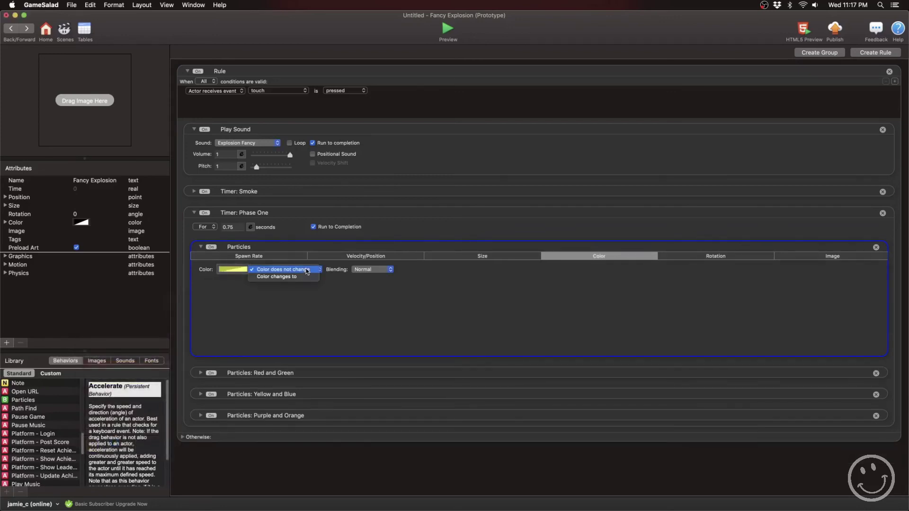
left_click(303, 278)
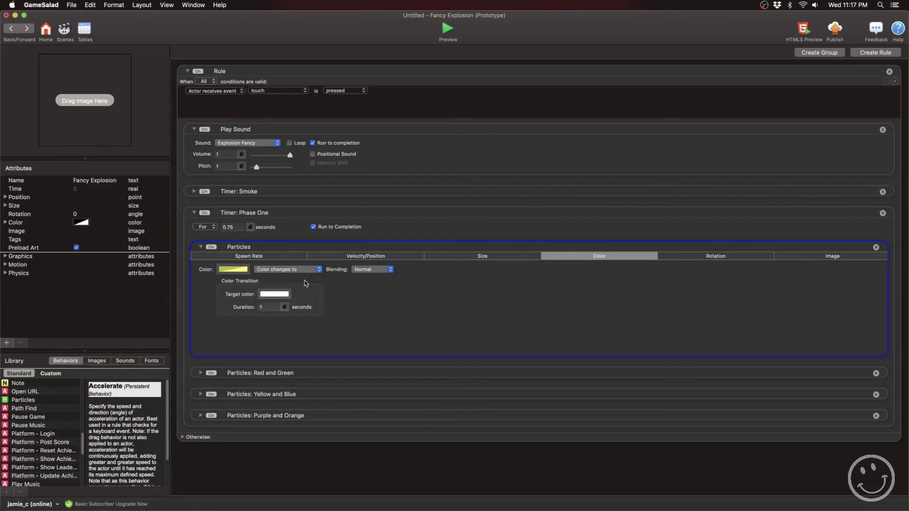
left_click(285, 296)
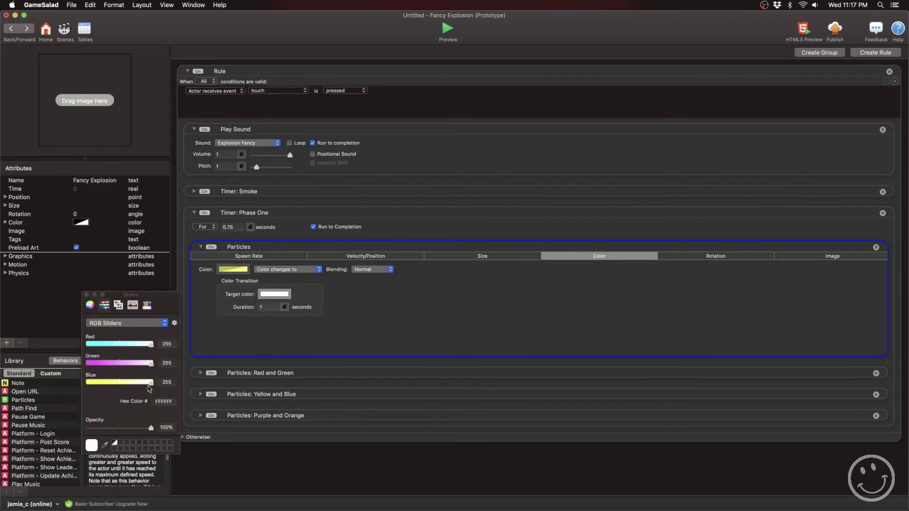
left_click_drag(150, 365, 88, 363)
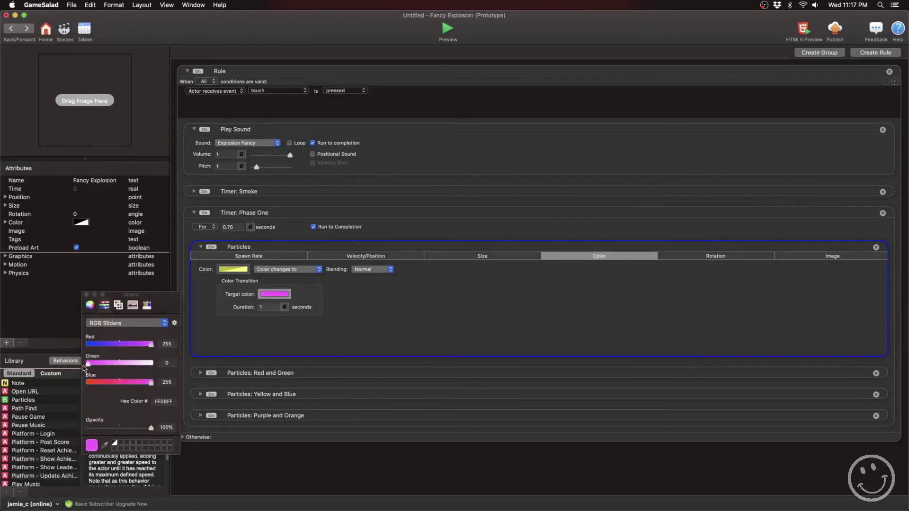
left_click(149, 383)
left_click_drag(148, 385, 84, 386)
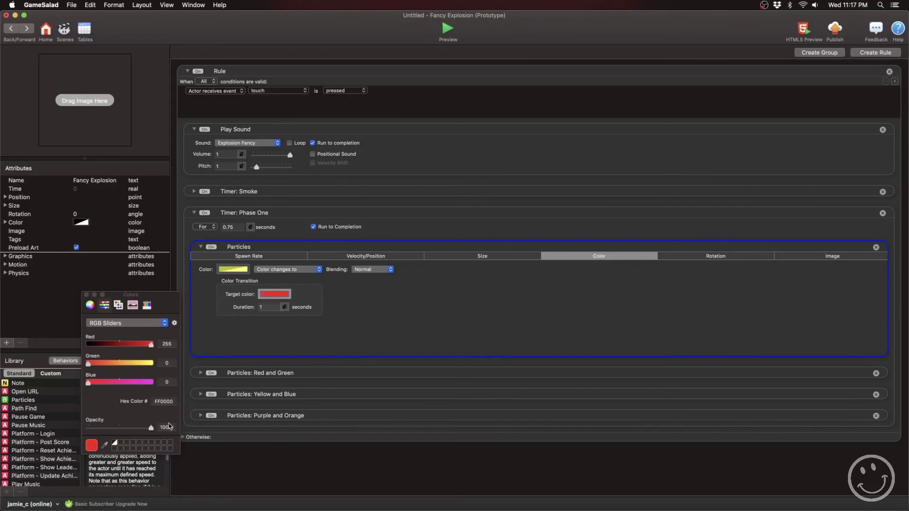
left_click(164, 428)
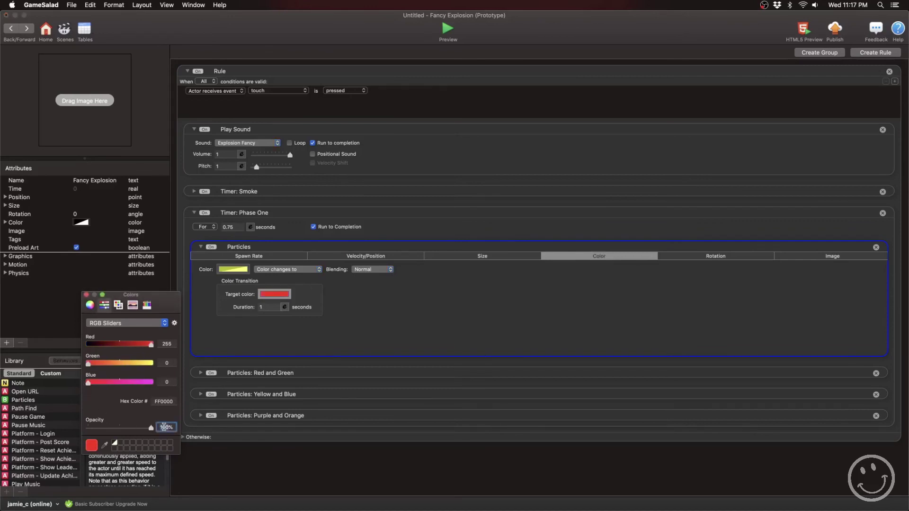
type("0")
key("Return")
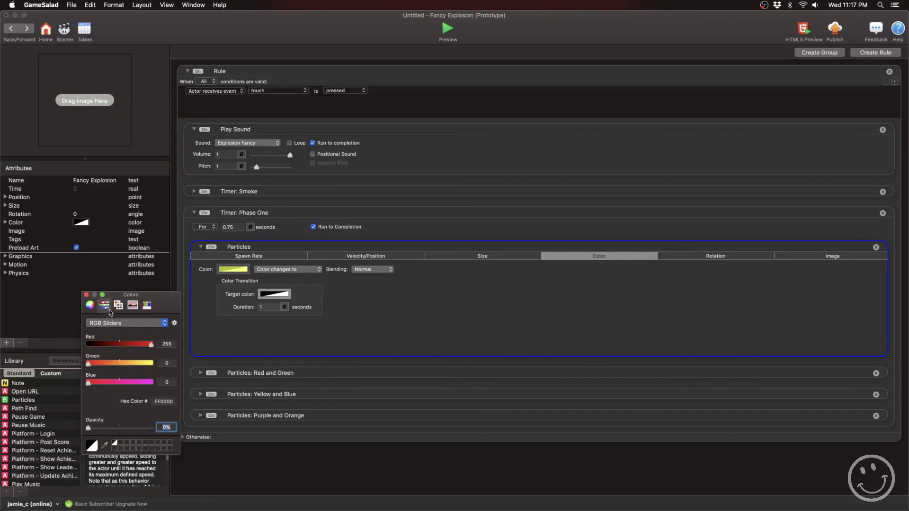
left_click(87, 295)
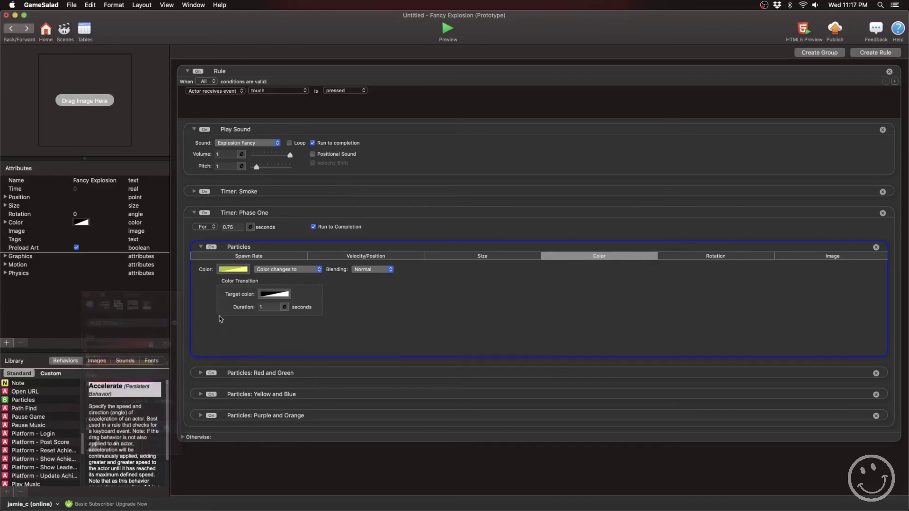
left_click(265, 307)
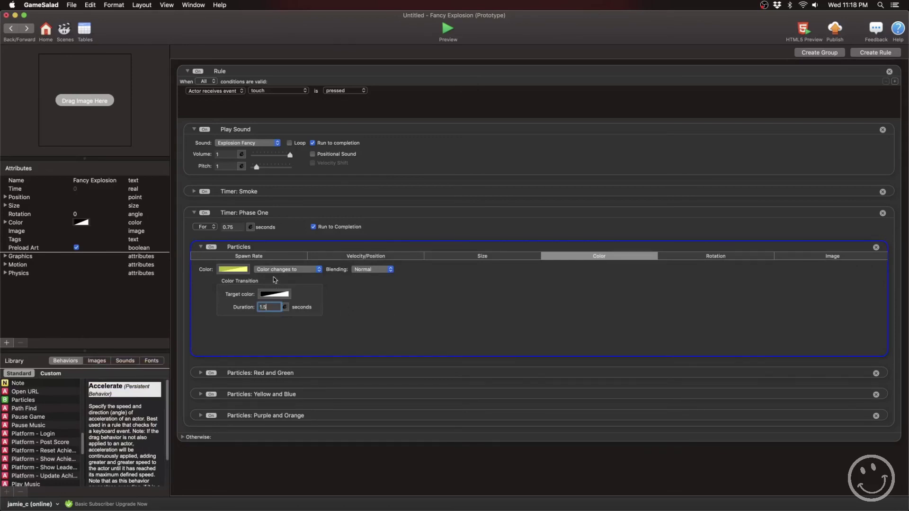
Collapse the new particle behavior in the Phase One timer and rename it "Particles: Shock Wave".
left_click(201, 247)
double_click(255, 247)
left_click(256, 247)
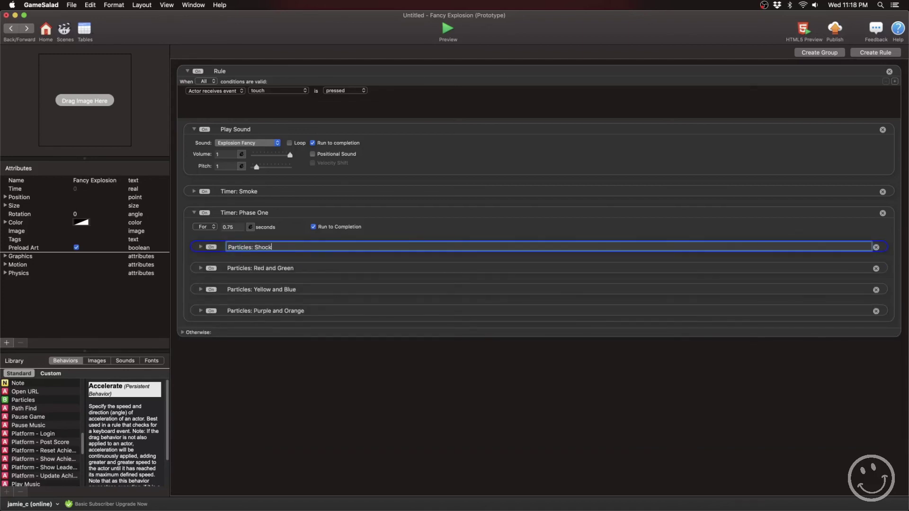
type(": Shock Wave")
key("Return")
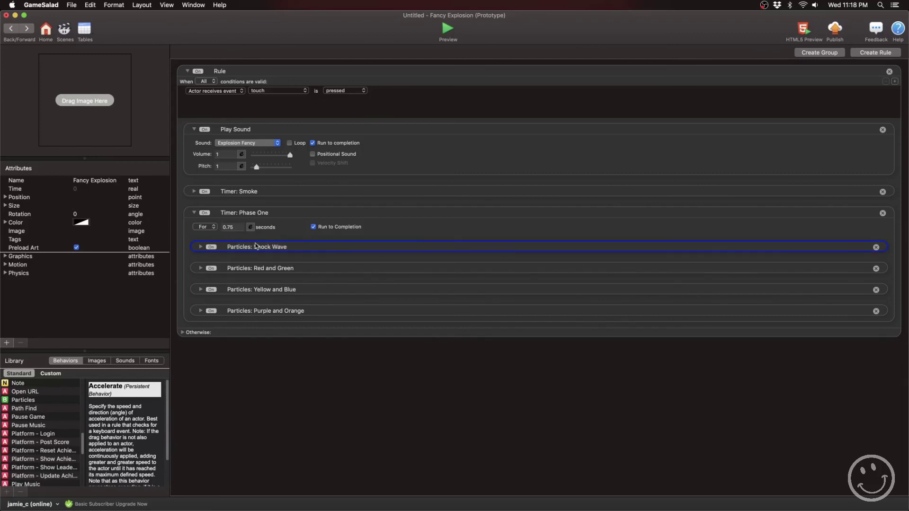
Preview the shock wave in the scene "Initial Scene copy", and return to the Fancy Explosion actor.
left_click(447, 29)
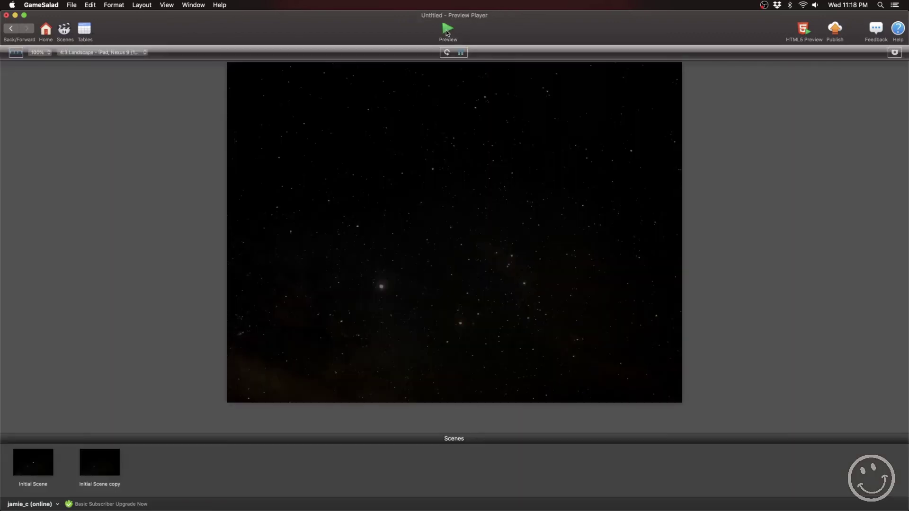
left_click(114, 465)
left_click(10, 28)
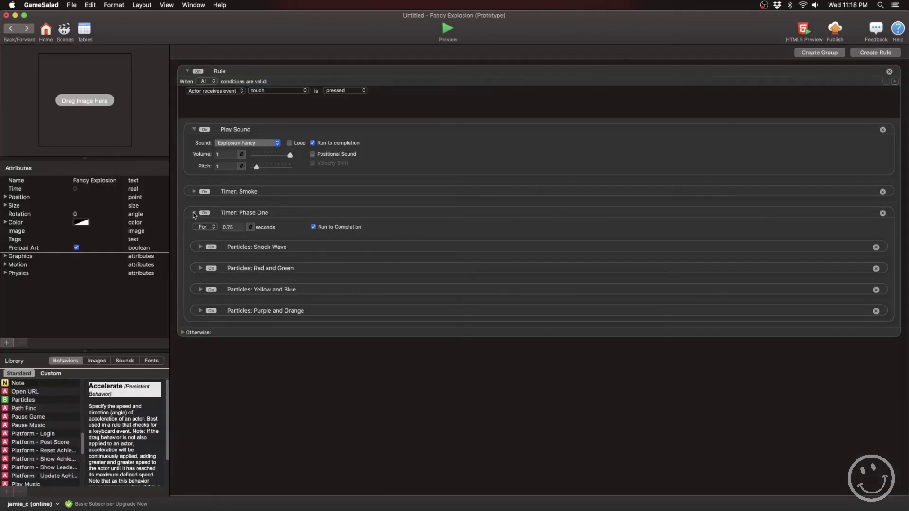
Duplicate the collapsed Phase One timer and rename the copy "Timer: Phase Two".
left_click(194, 214)
left_click(228, 216)
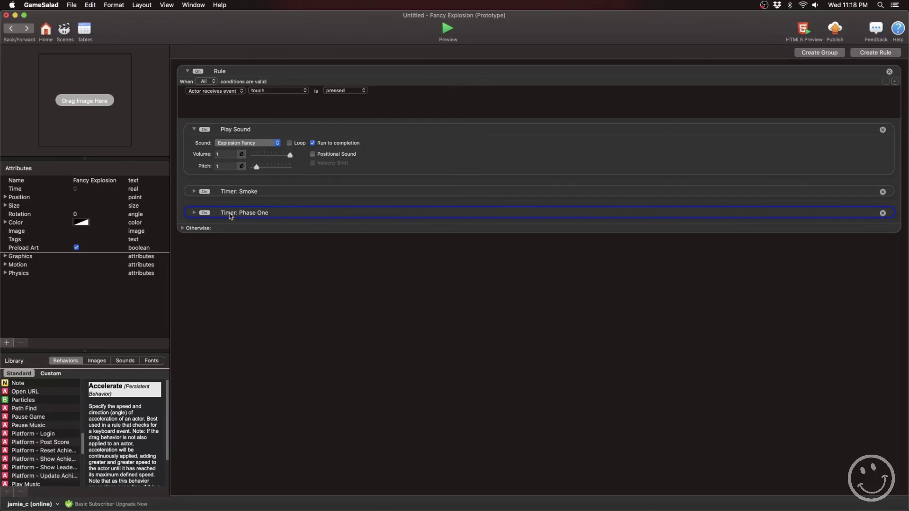
key("super+d")
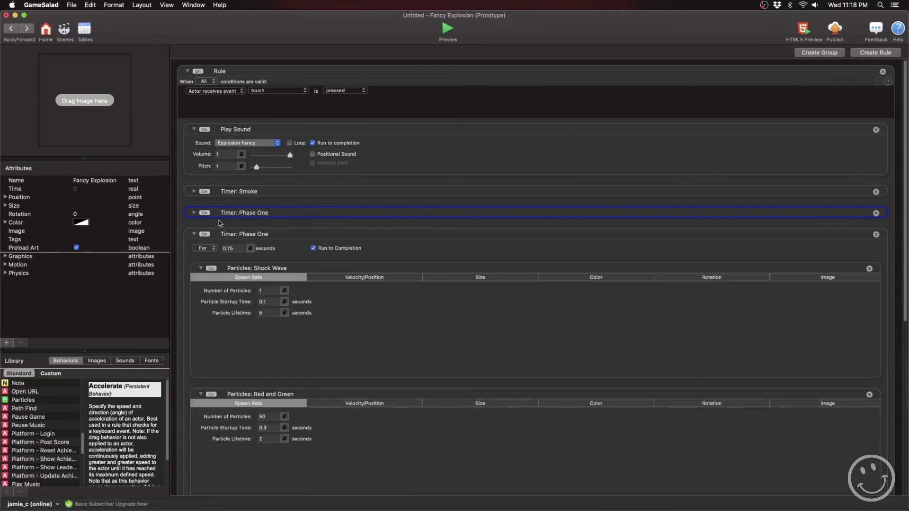
left_click(269, 235)
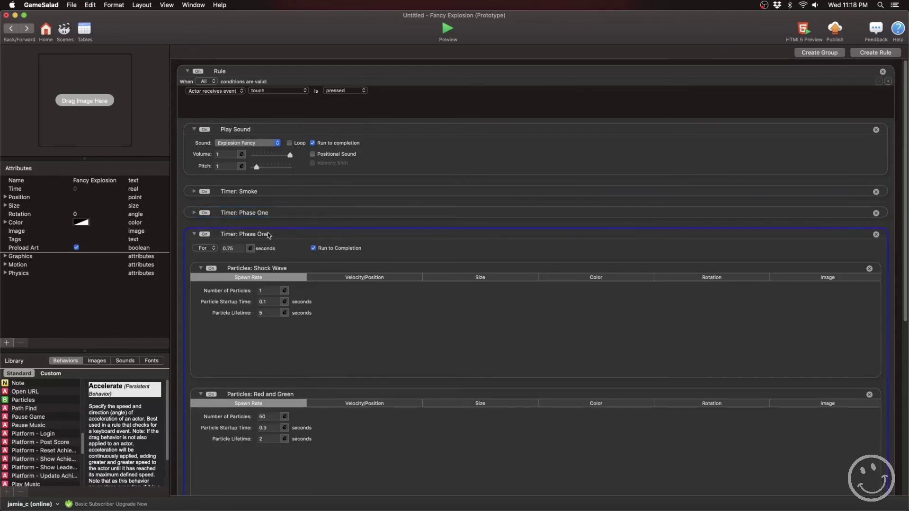
double_click(264, 235)
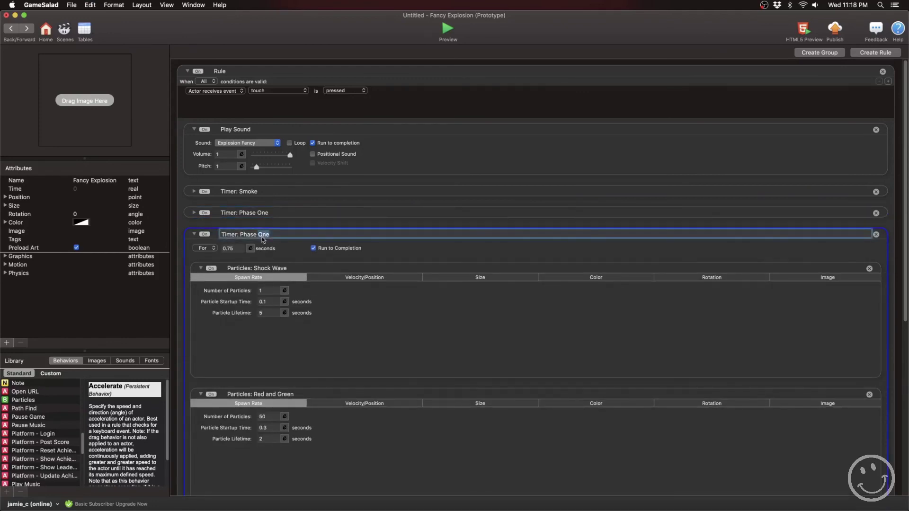
type("Two")
key("Return")
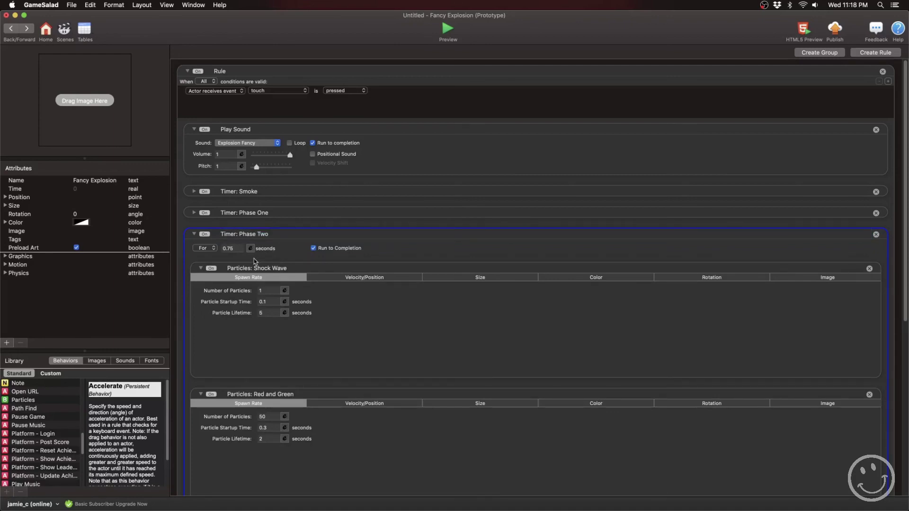
Set the Phase Two timer to run After 0.5 seconds, checking the Phase One timer's settings for comparison.
left_click(207, 250)
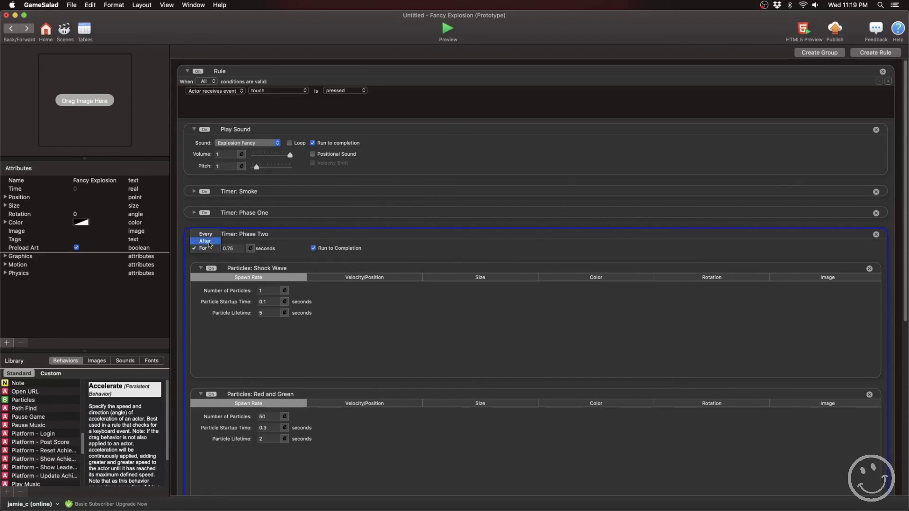
left_click(209, 244)
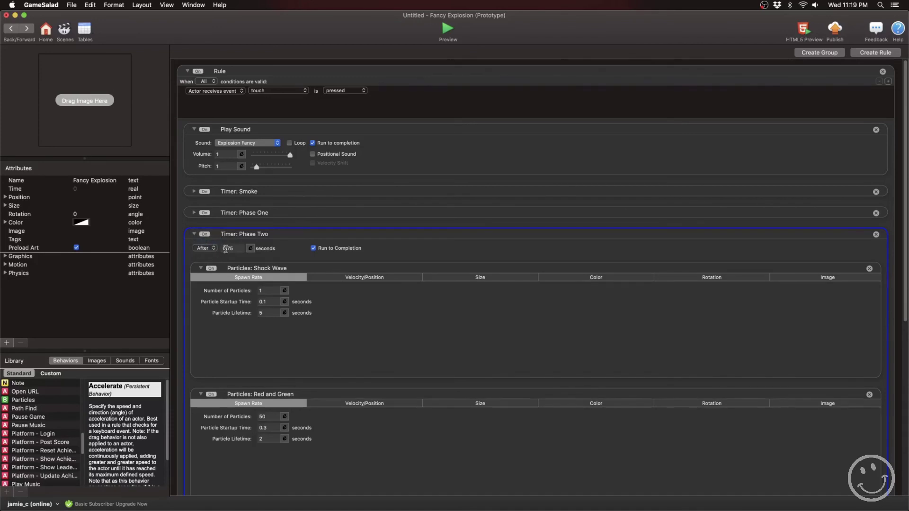
left_click(230, 249)
left_click(194, 213)
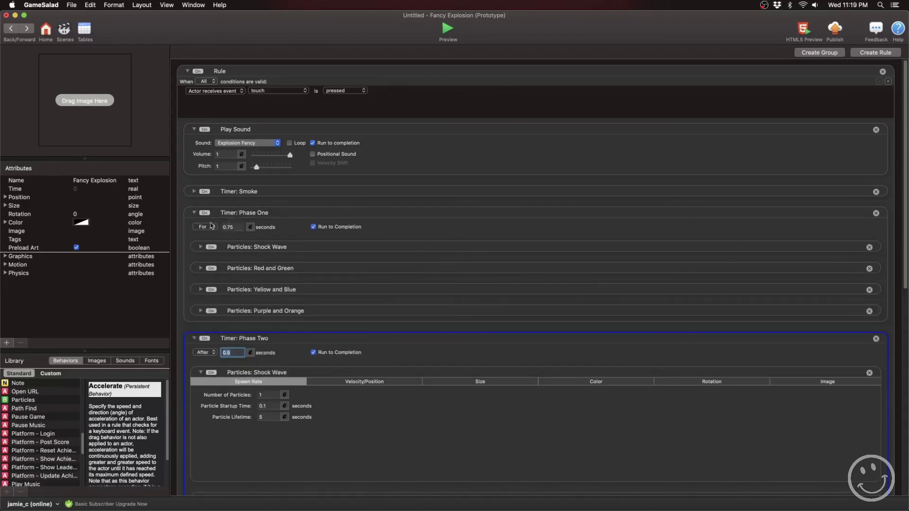
left_click(195, 214)
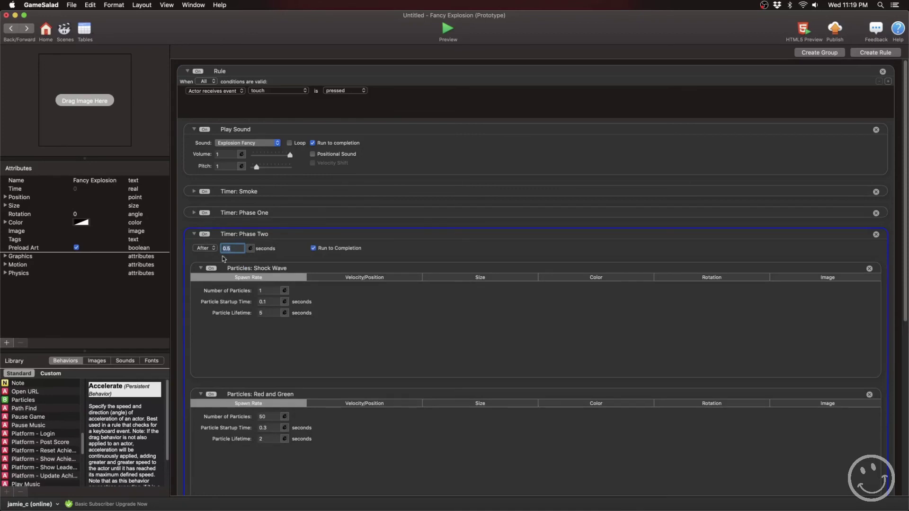
Collapse the four particle behaviors inside the Phase Two timer and the timer itself.
left_click(201, 269)
left_click(201, 289)
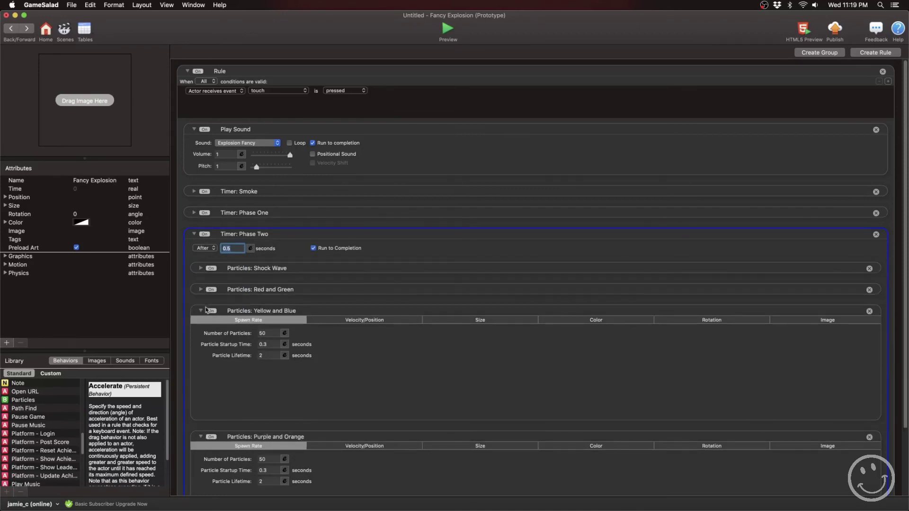
left_click(201, 311)
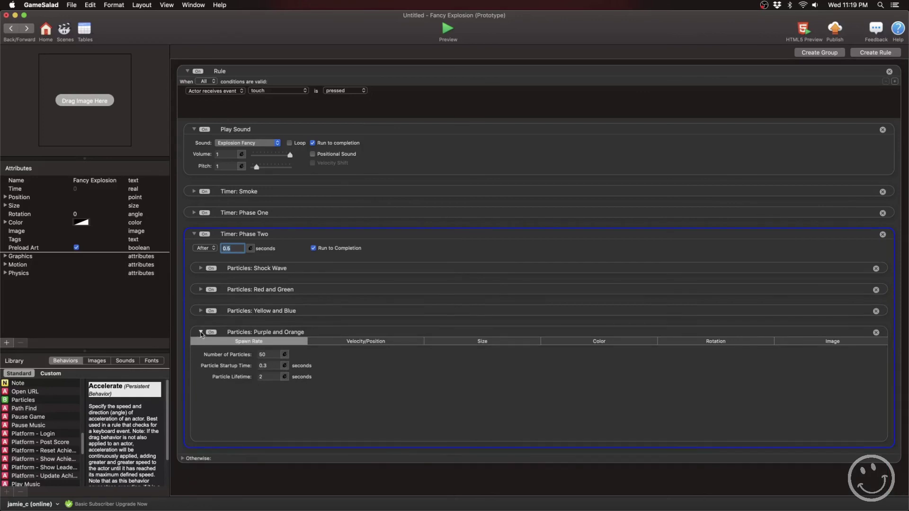
left_click(201, 333)
left_click(194, 235)
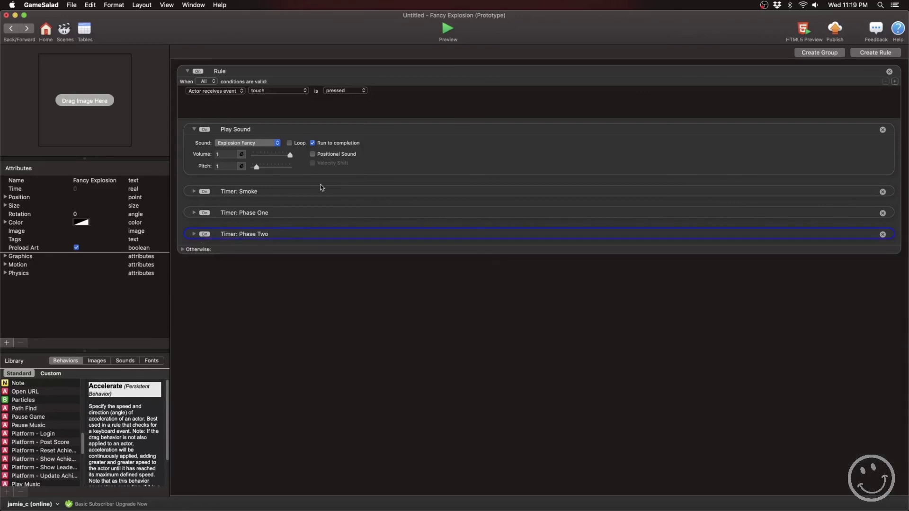
Preview the two-phase explosion in "Initial Scene copy", and return to the Fancy Explosion actor's rules.
left_click(446, 29)
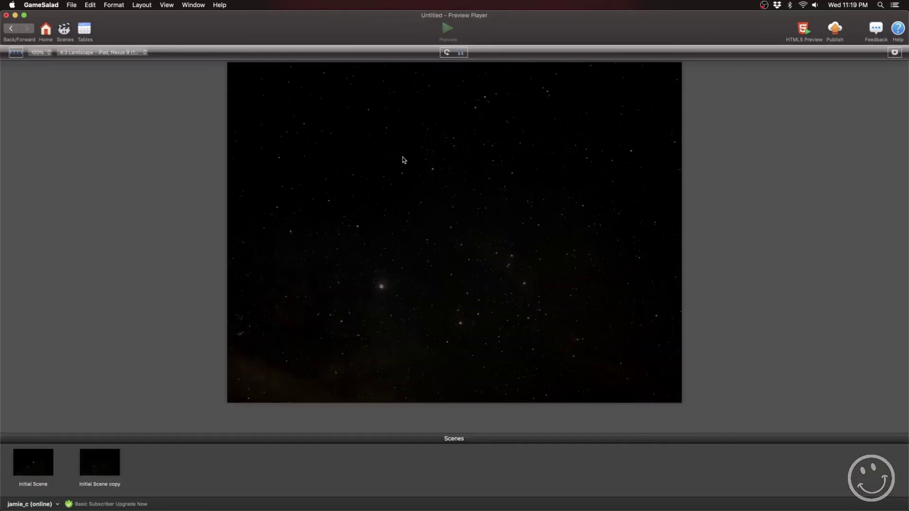
left_click(117, 461)
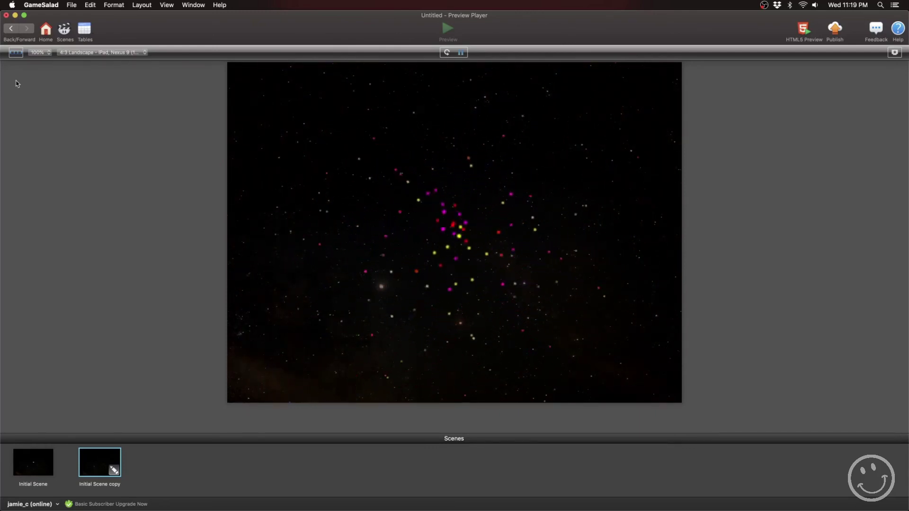
left_click(12, 30)
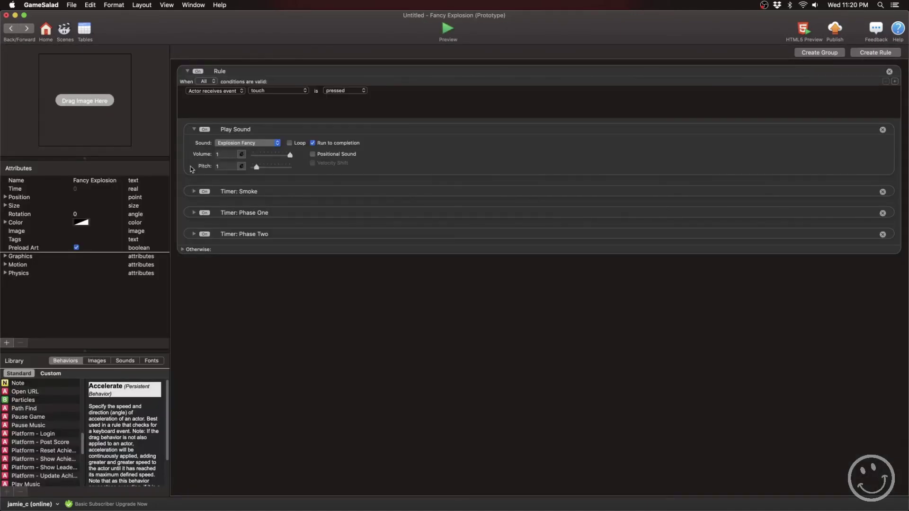
Expand the Phase Two timer and add a nested Timer behavior above its particle behaviors.
left_click(194, 234)
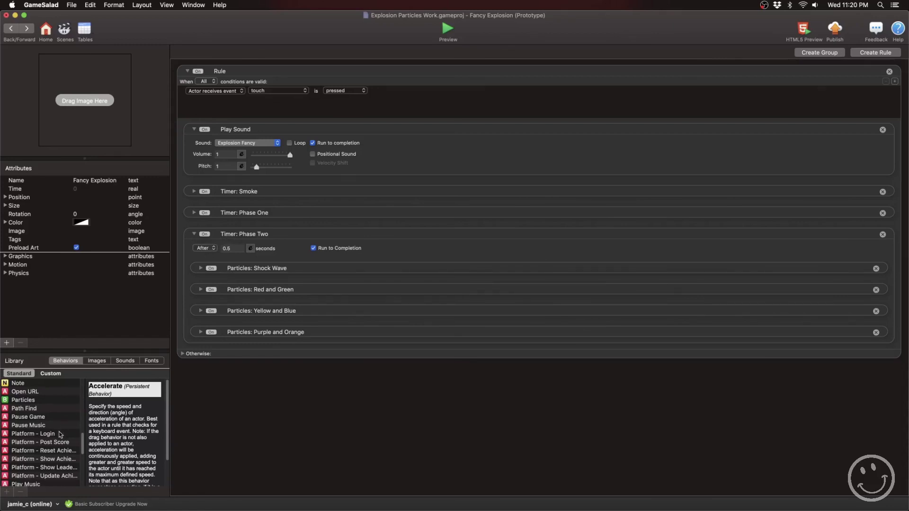
scroll(60, 435, "down", 6)
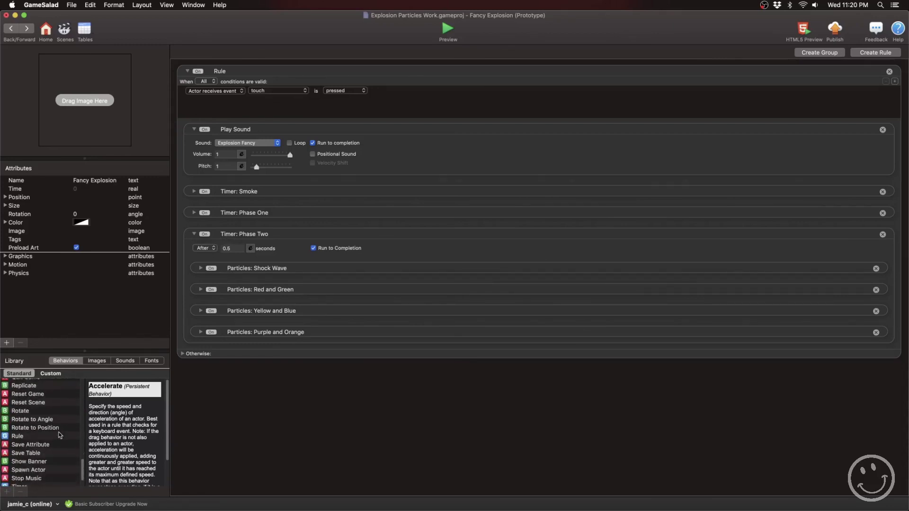
scroll(61, 435, "down", 4)
left_click_drag(7, 469, 211, 274)
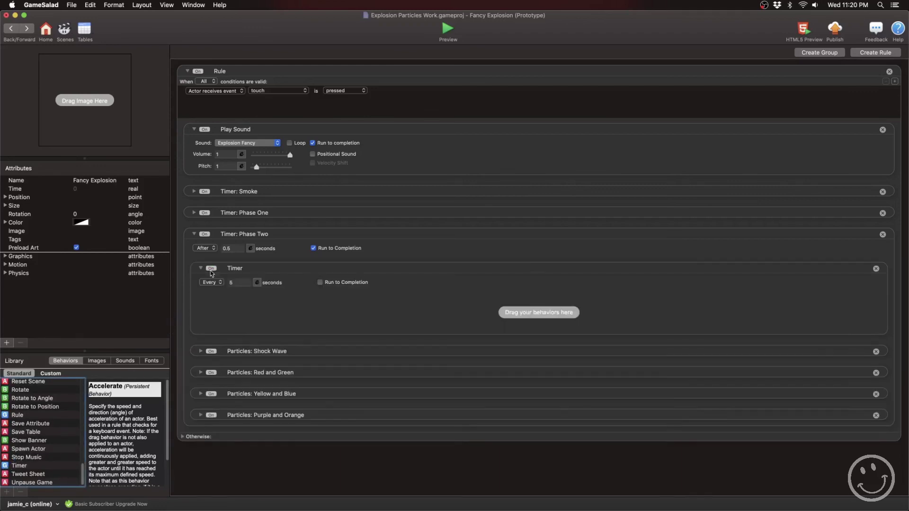
Move the Shock Wave, Red and Green, Yellow and Blue, and Purple and Orange particle behaviors into the nested timer.
left_click(234, 353)
left_click(235, 377, "shift")
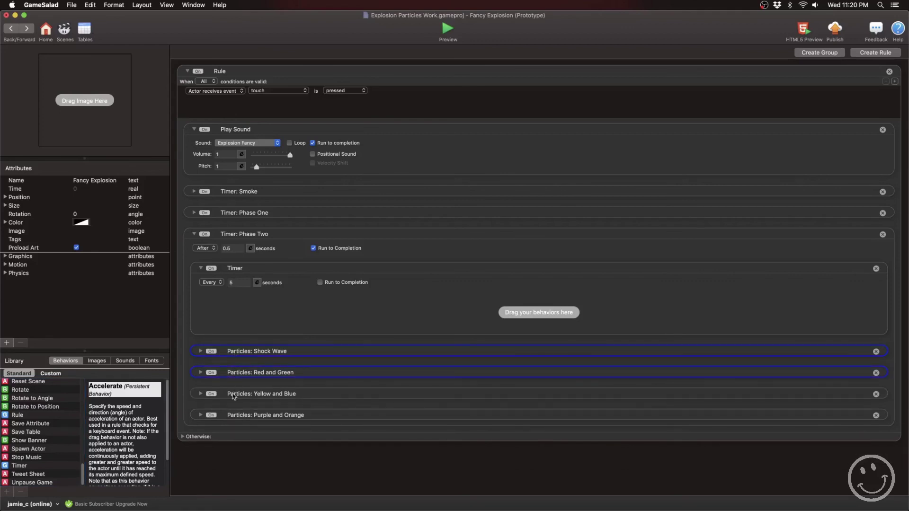
left_click(234, 396, "shift")
left_click(235, 415, "shift")
left_click_drag(235, 416, 260, 318)
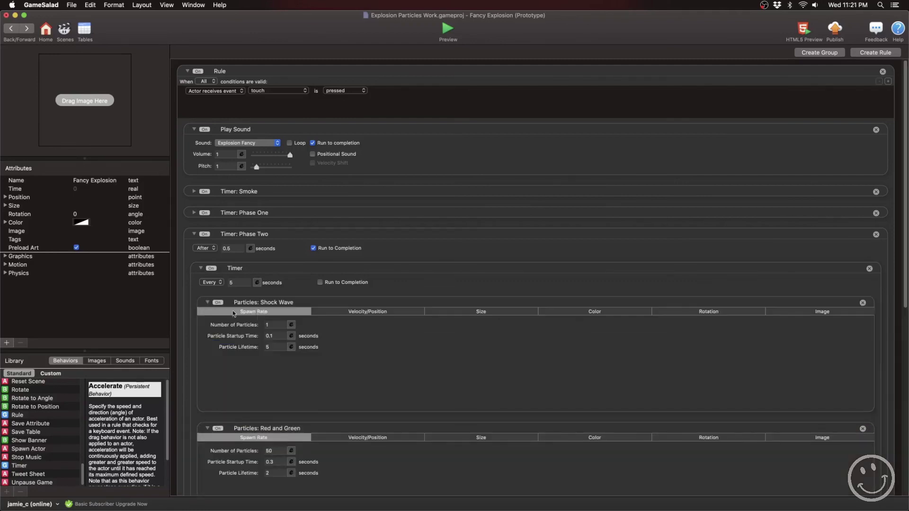
Collapse the Shock Wave, Red and Green, Yellow and Blue, and Purple and Orange particle behaviors inside the nested timer.
left_click(207, 303)
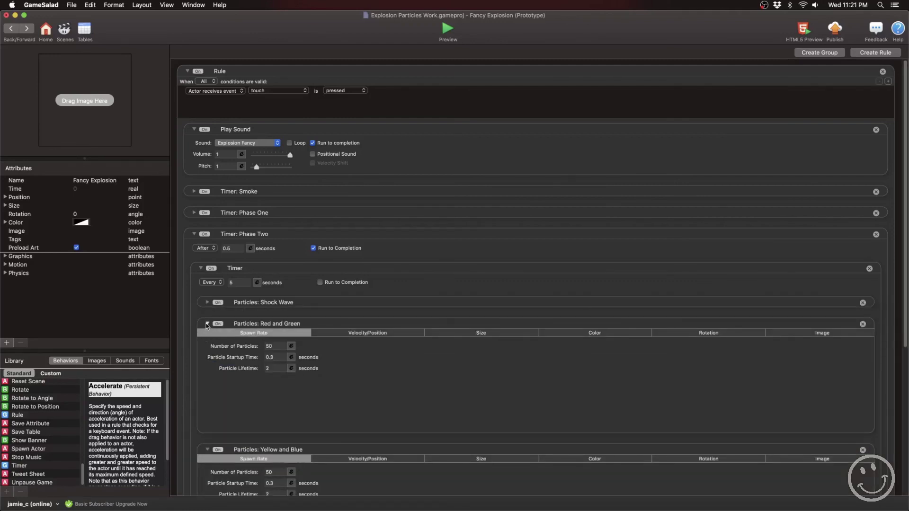
left_click(207, 324)
left_click(207, 345)
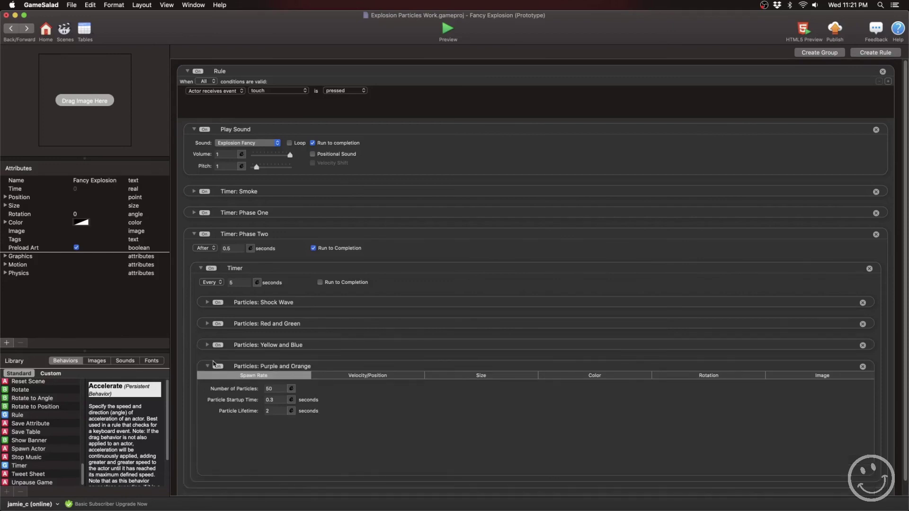
left_click(207, 366)
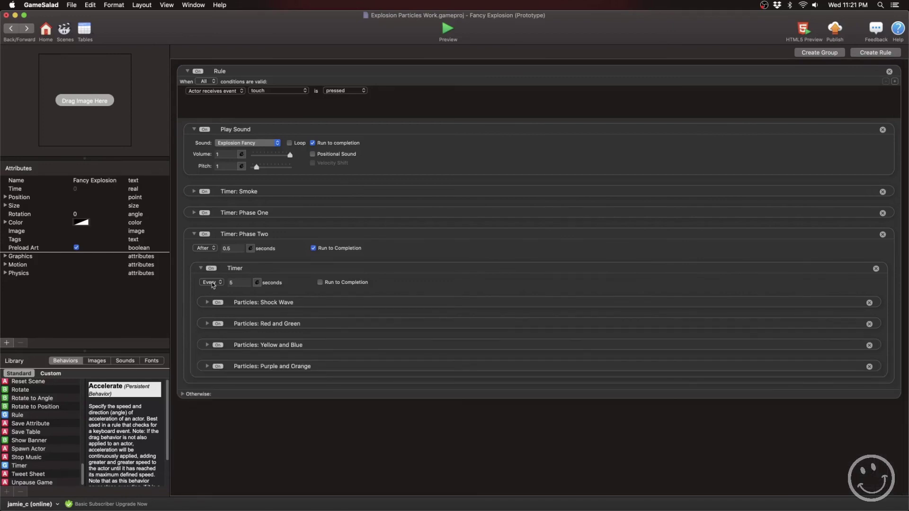
Set the nested timer inside Phase Two to run For 0.75 seconds.
left_click(211, 283)
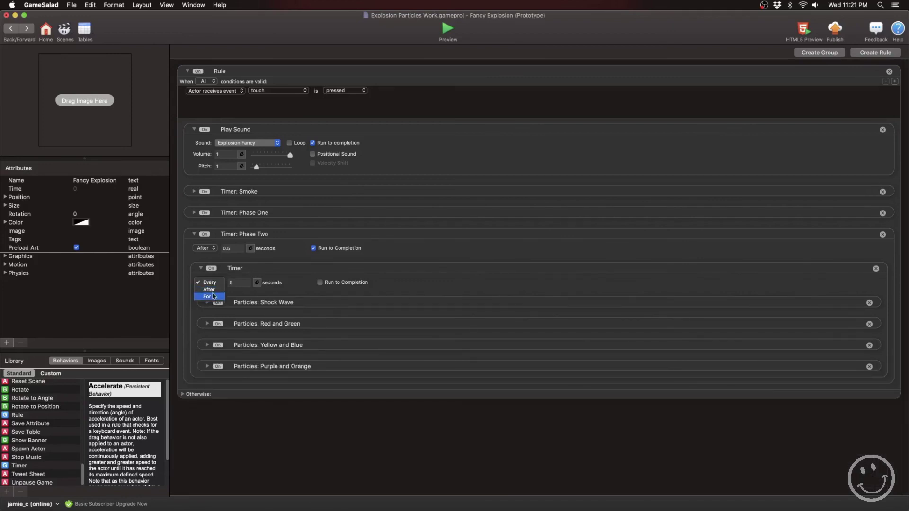
left_click(208, 297)
left_click(239, 283)
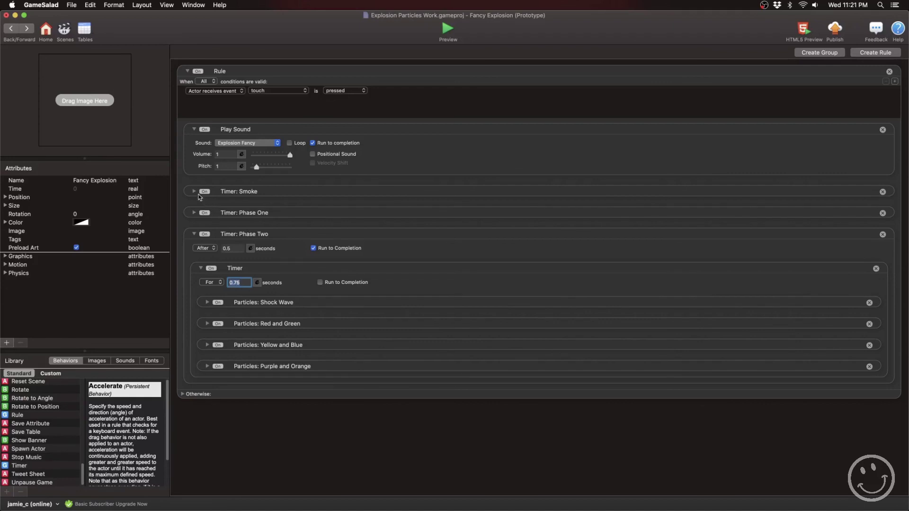
Collapse the Play Sound behavior and compare the durations of the Smoke, Phase One, Phase Two and nested timers.
left_click(194, 129)
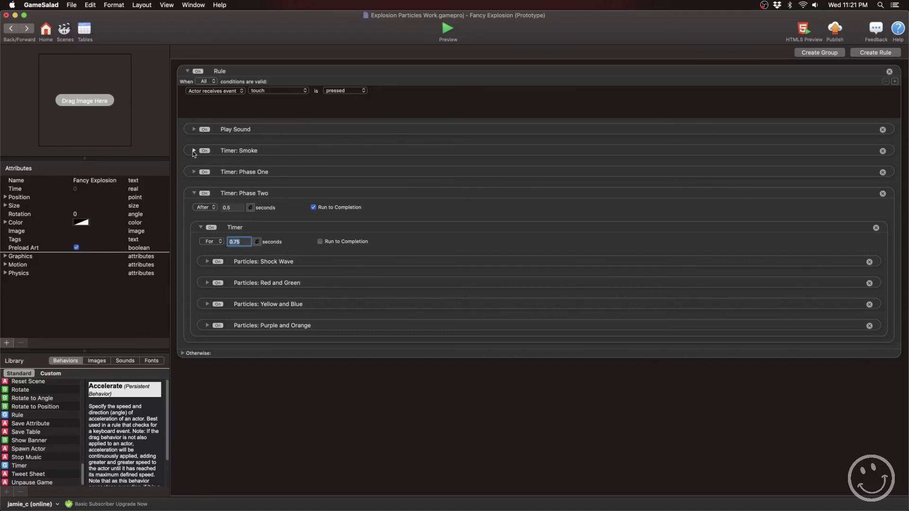
left_click(250, 152)
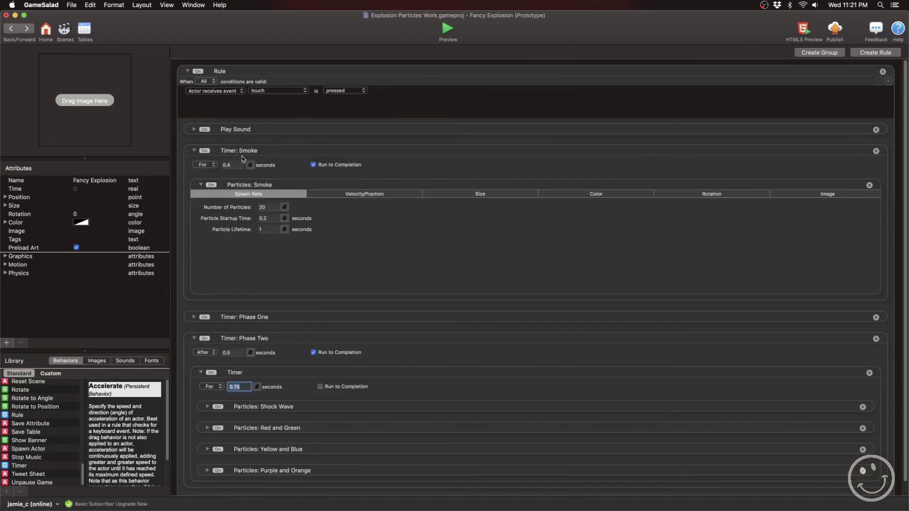
left_click(194, 151)
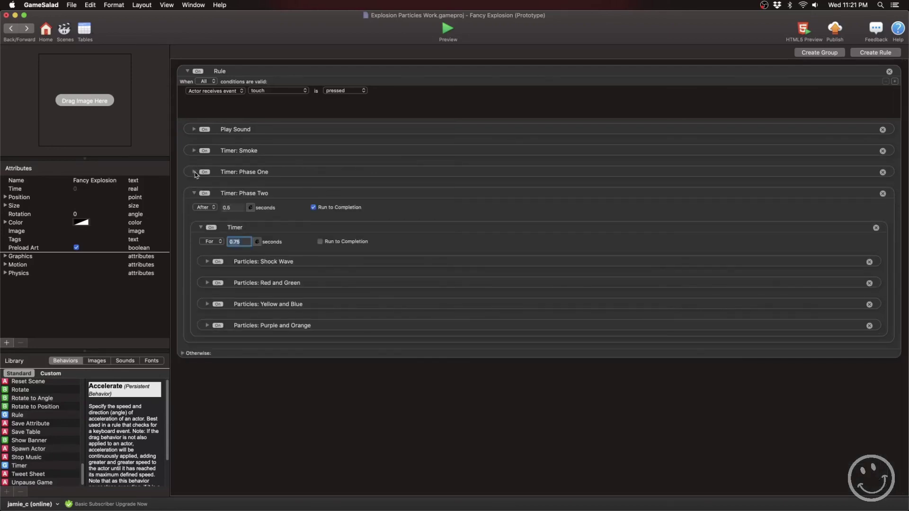
left_click(194, 172)
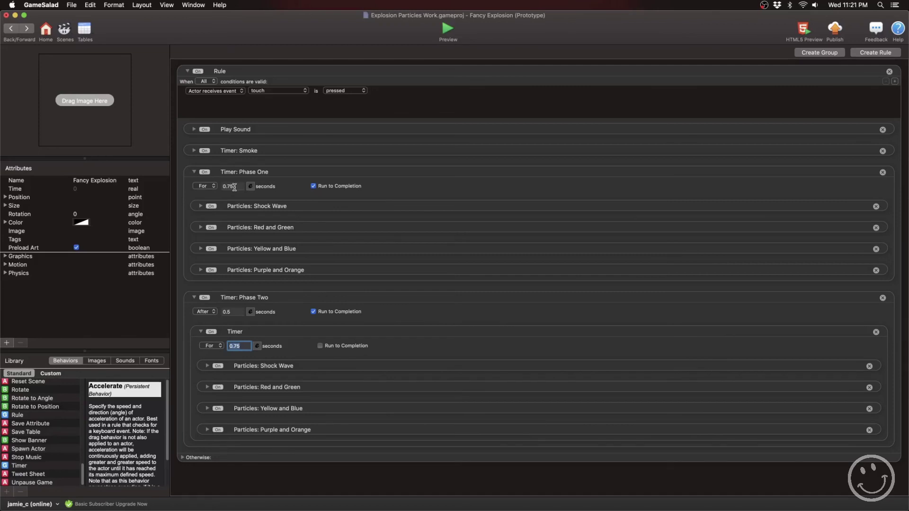
left_click(235, 187)
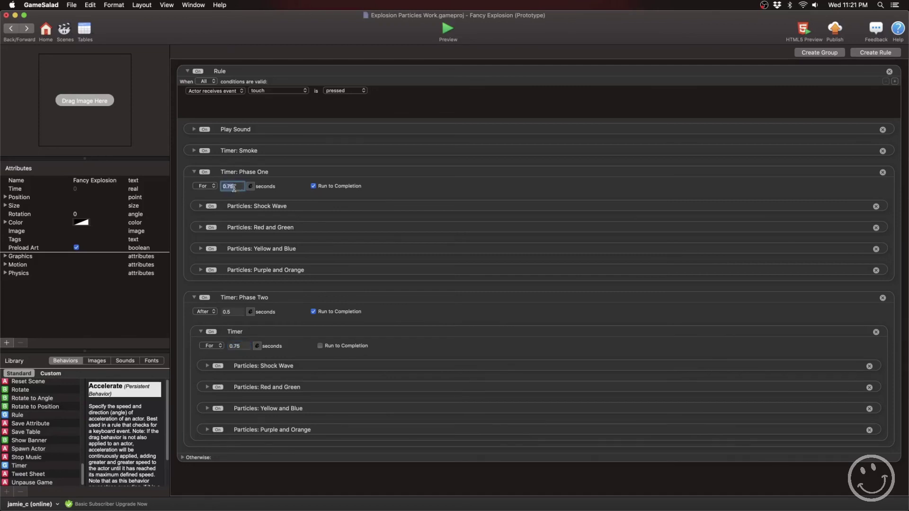
left_click(194, 172)
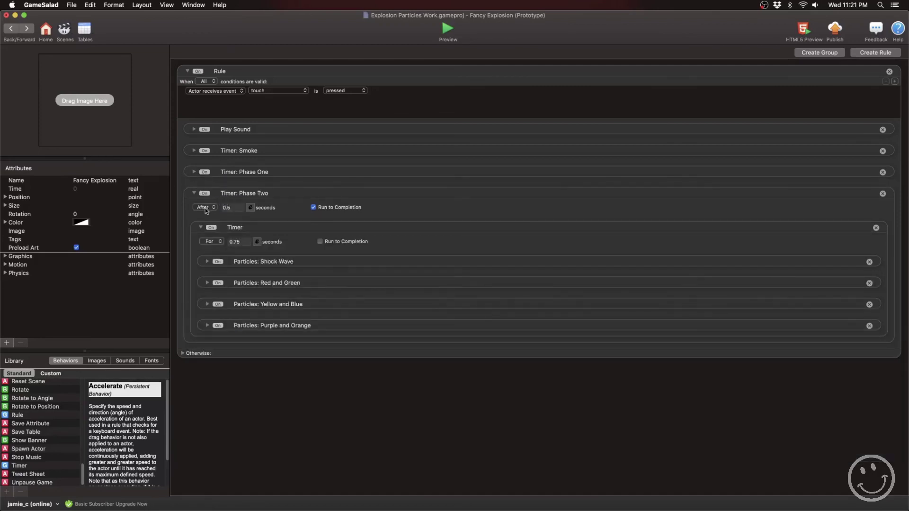
left_click(230, 208)
left_click(242, 243)
Preview the retimed explosion in "Initial Scene copy" and return to the Fancy Explosion actor's rules.
left_click(448, 30)
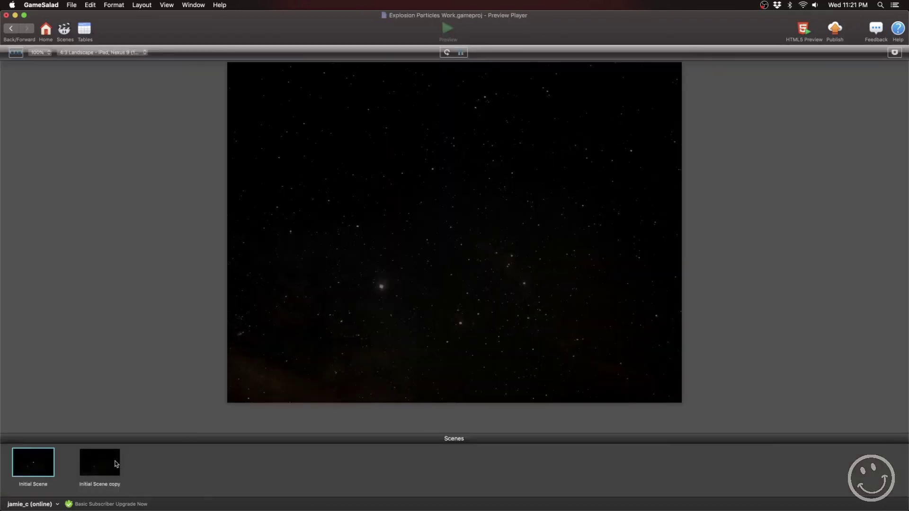
left_click(115, 464)
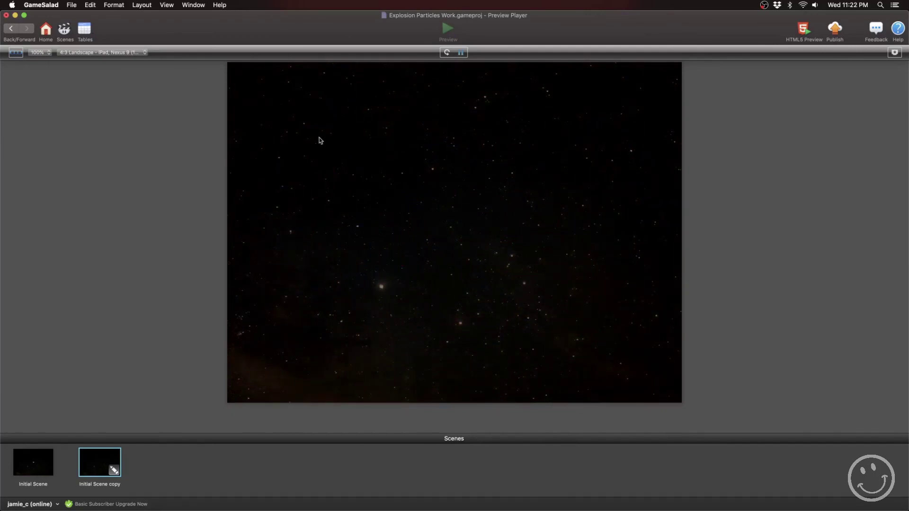
left_click(18, 31)
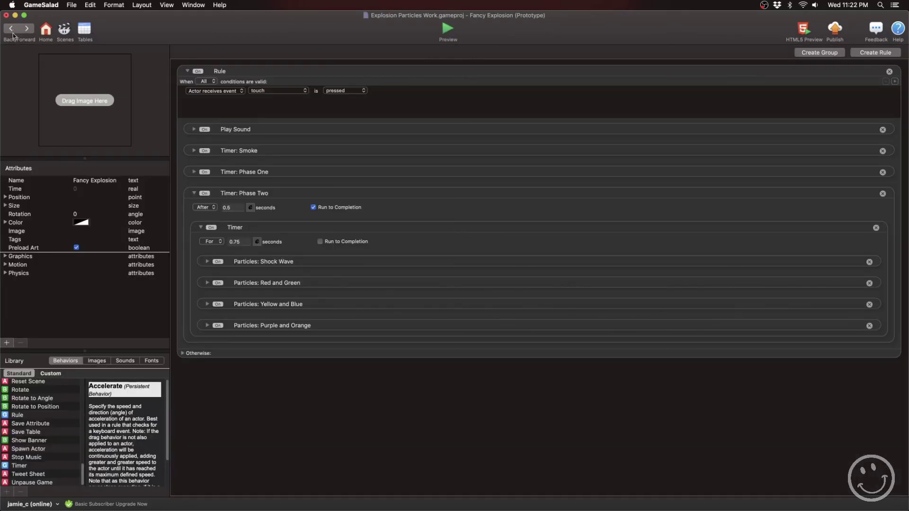
Examine the spawn rate and color transition settings of Phase Two's Shock Wave and Red and Green particles.
left_click(207, 261)
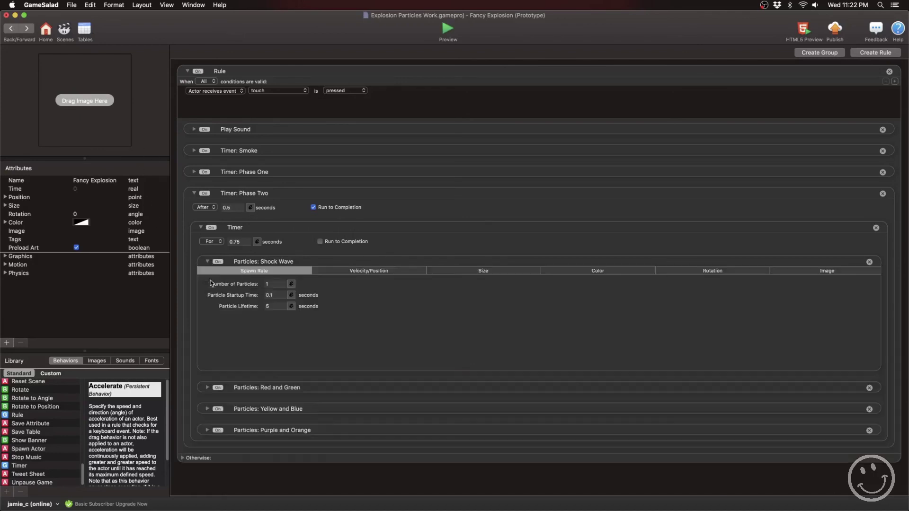
left_click(591, 272)
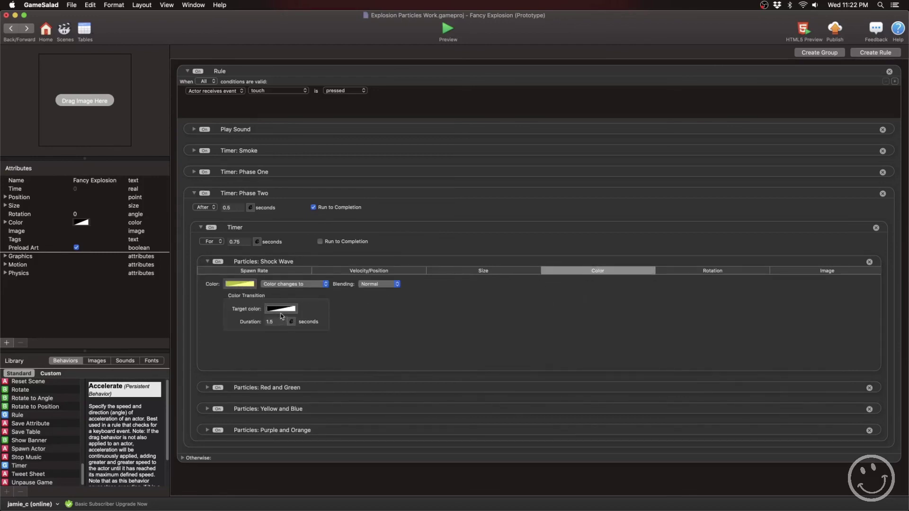
left_click(208, 262)
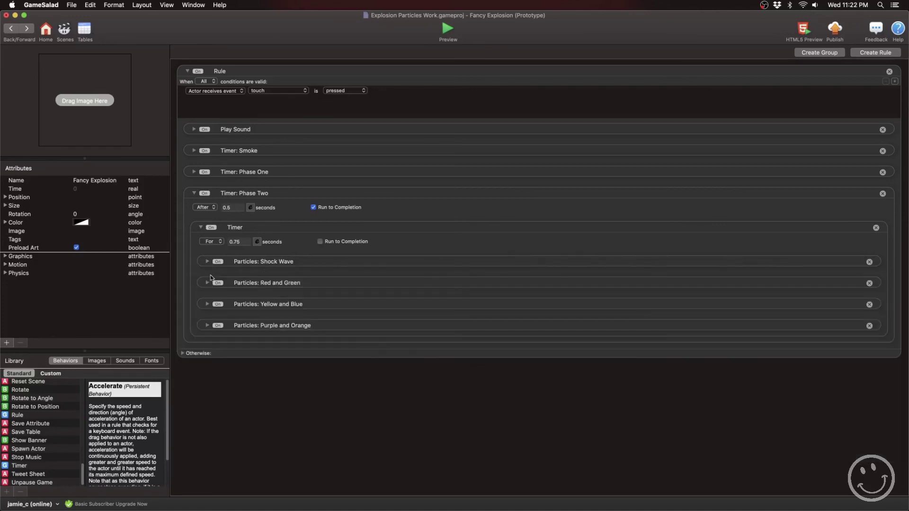
left_click(208, 283)
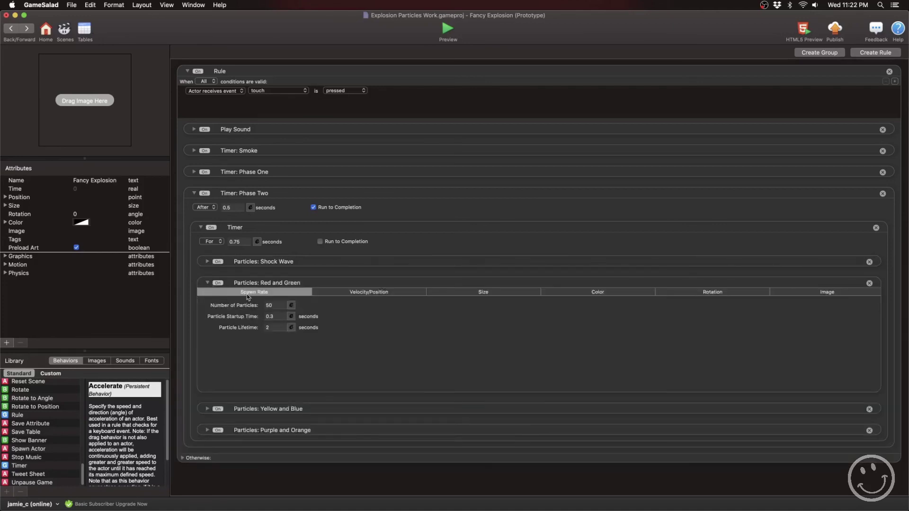
left_click(597, 292)
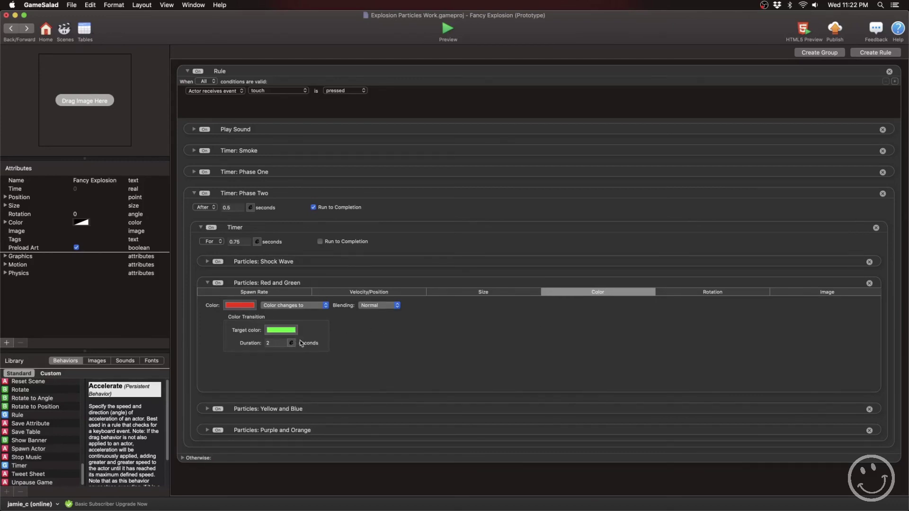
Preview the Deluxe Explosion scene in the "Explosion Particles Complete" project, and switch back to the "Explosion Particles Work" project.
left_click(201, 6)
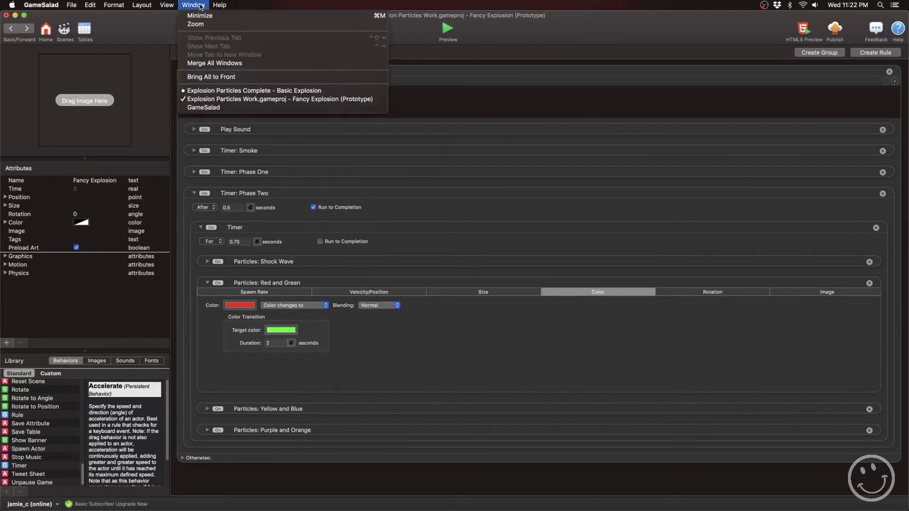
left_click(225, 91)
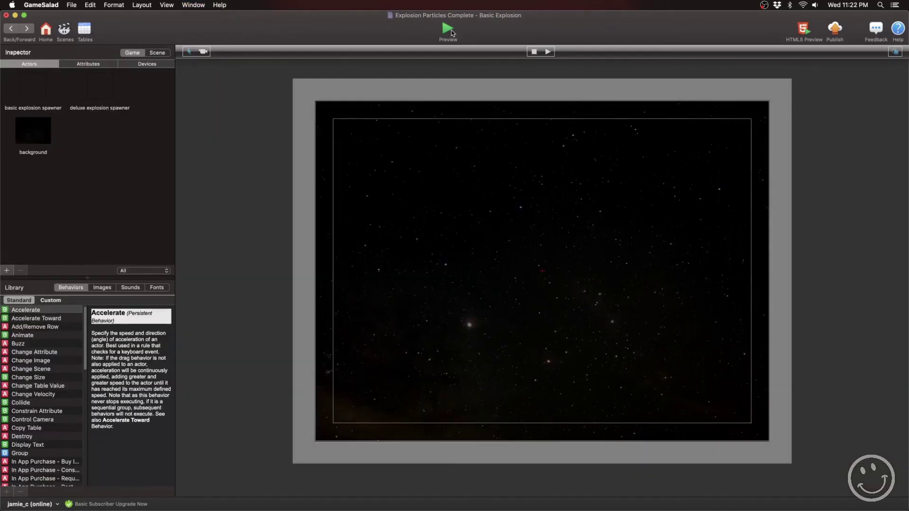
left_click(449, 30)
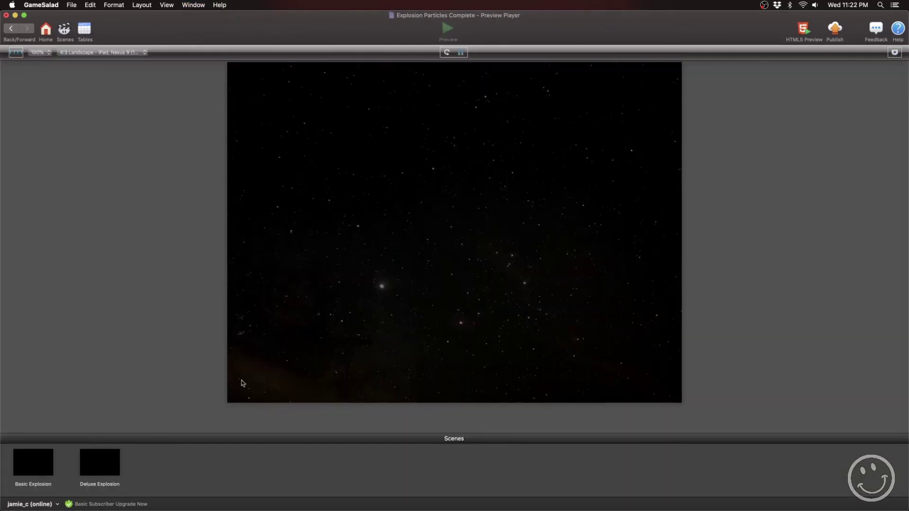
left_click(106, 469)
left_click(194, 5)
left_click(207, 99)
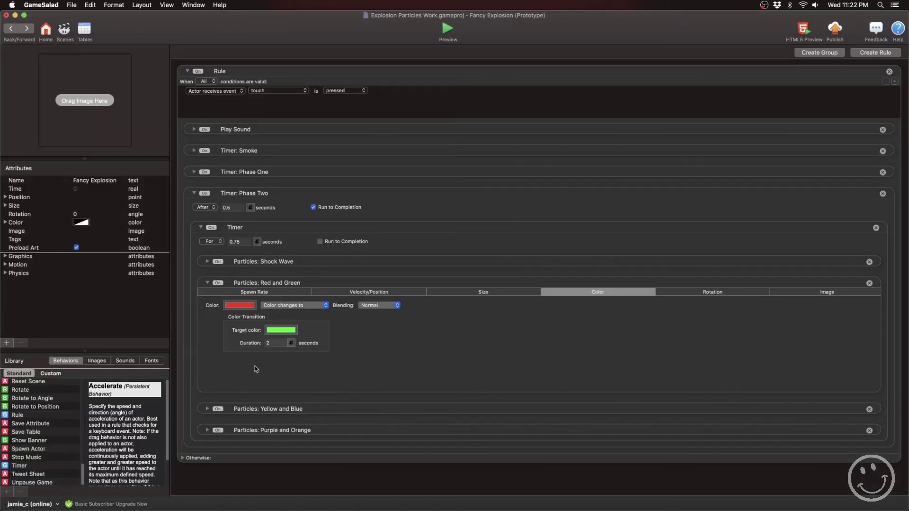
Review the structure of Phase Two's nested timer and reopen its Red and Green particle color settings.
left_click(208, 283)
left_click(202, 228)
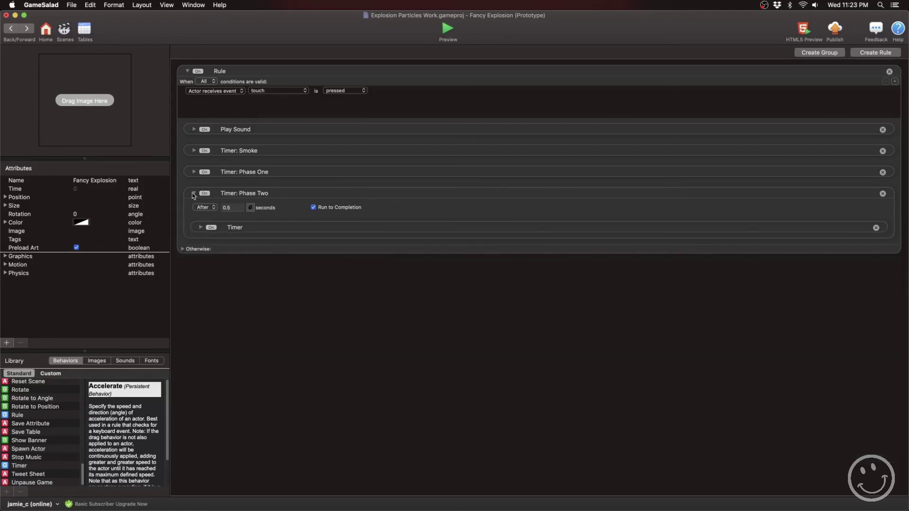
left_click(201, 228)
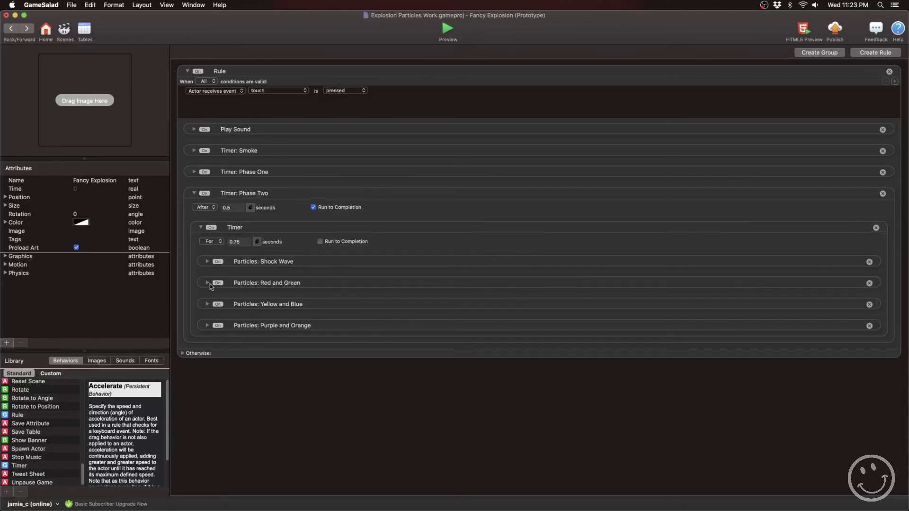
left_click(207, 283)
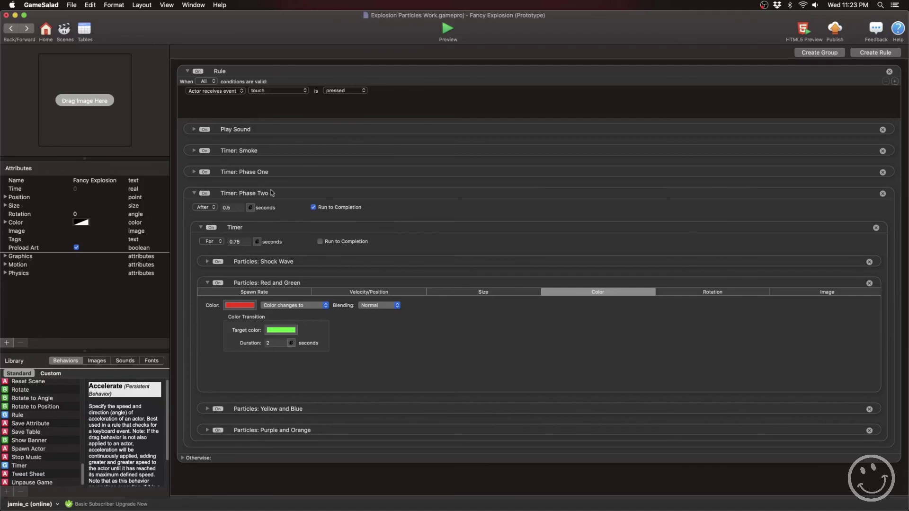
Preview "Initial Scene copy" and trigger the two-phase explosion several times.
left_click(448, 28)
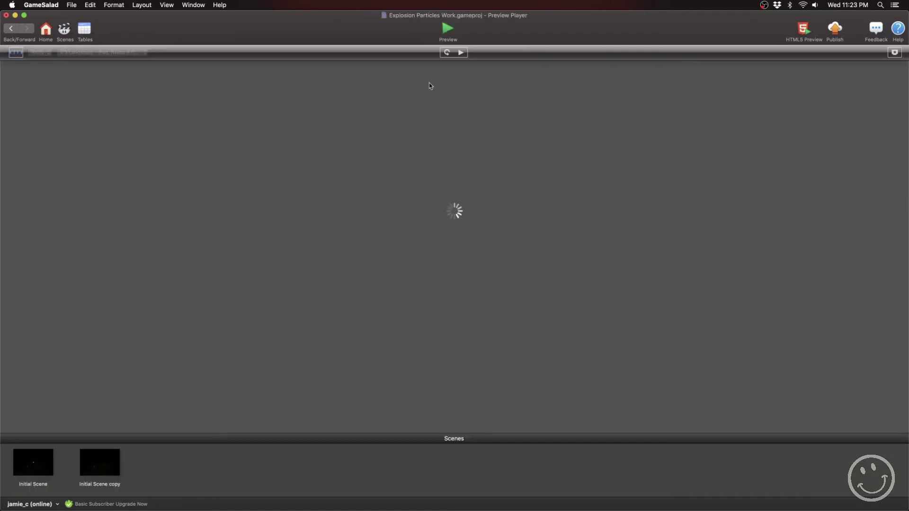
left_click(466, 283)
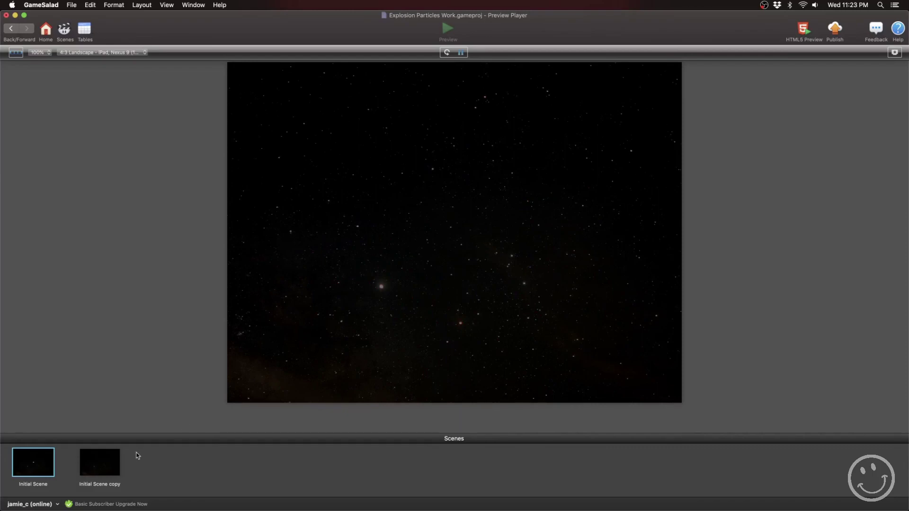
left_click(112, 459)
left_click(419, 319)
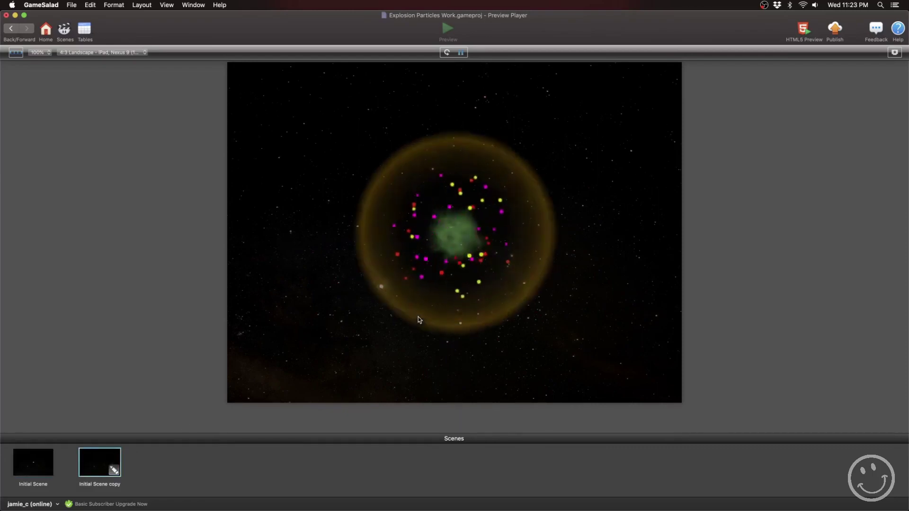
left_click(419, 319)
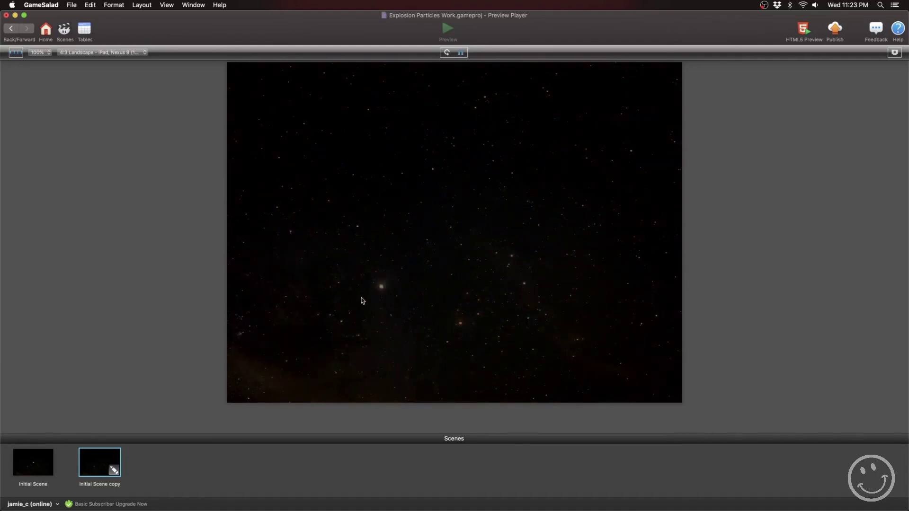
left_click(450, 334)
left_click(454, 233)
Return to the Fancy Explosion actor's rules and collapse the nested timer and the Phase Two timer.
left_click(10, 28)
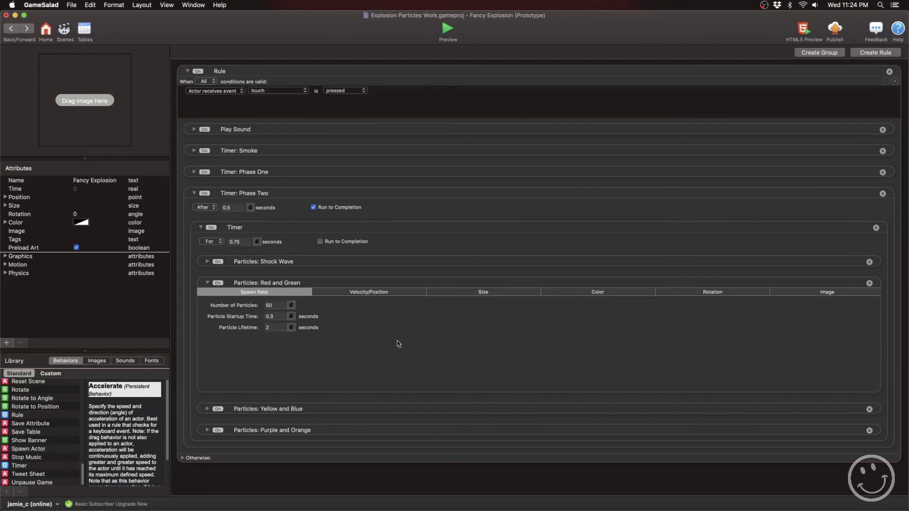
left_click(201, 227)
left_click(194, 193)
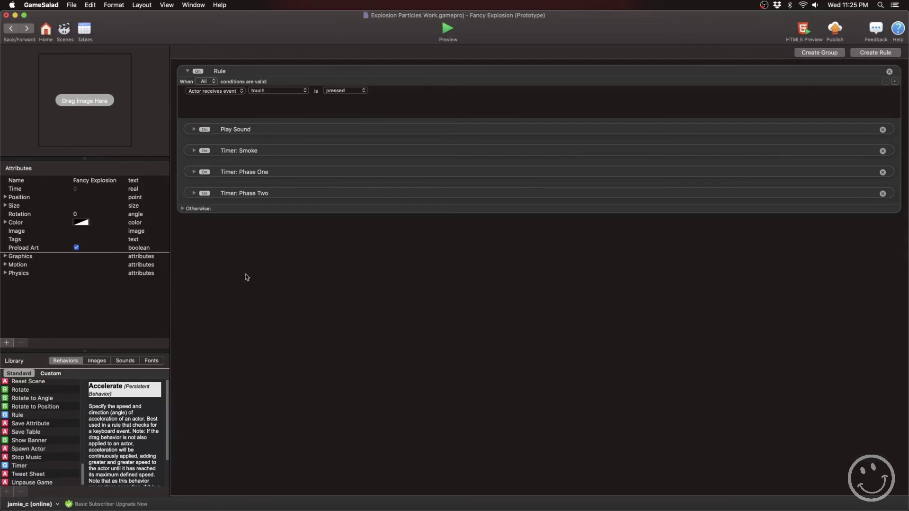